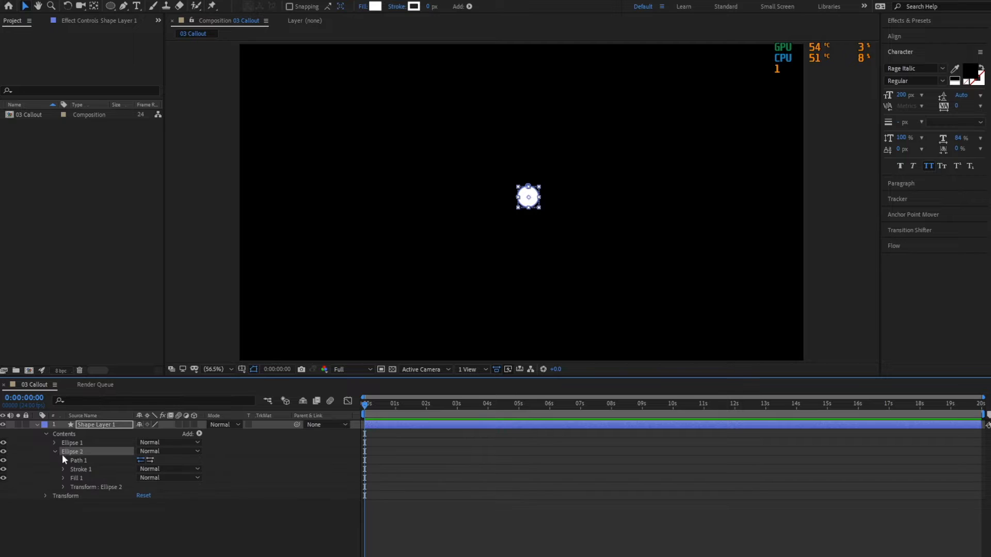
Scale the path of Ellipse 2 down proportionally around its center, leaving a smaller circle inside Ellipse 1.
click(63, 460)
click(106, 470)
double_click(529, 192)
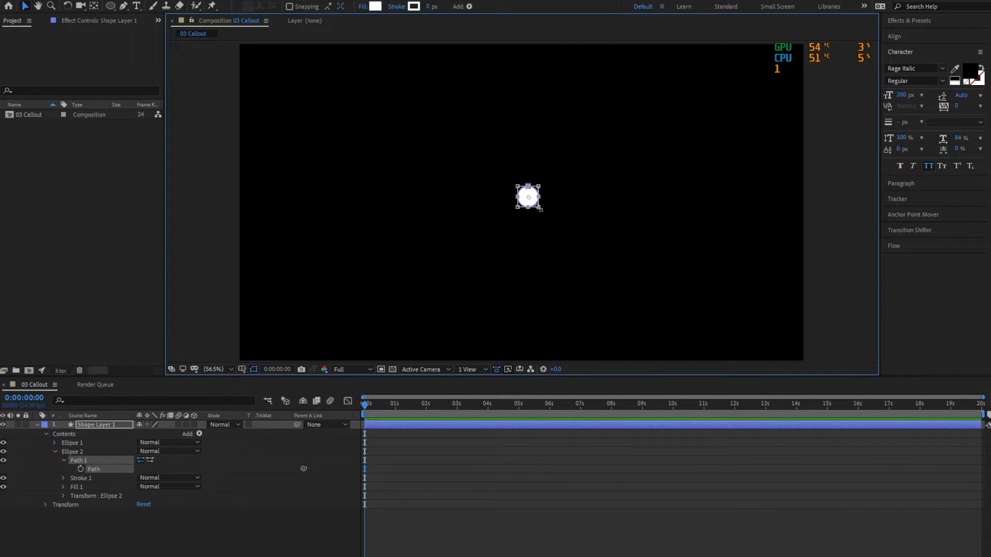
key(alt)
key(shift)
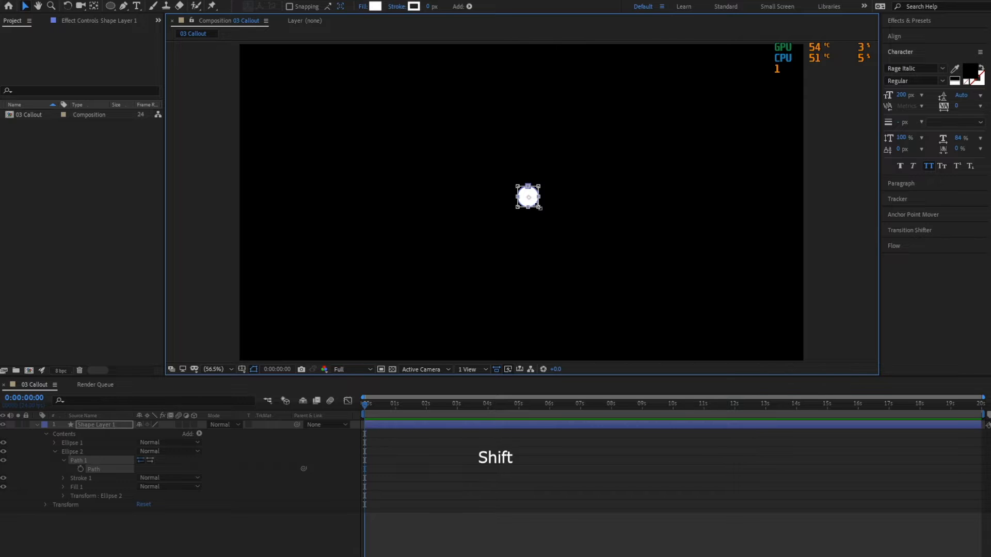
key(ctrl)
drag(539, 207, 537, 206)
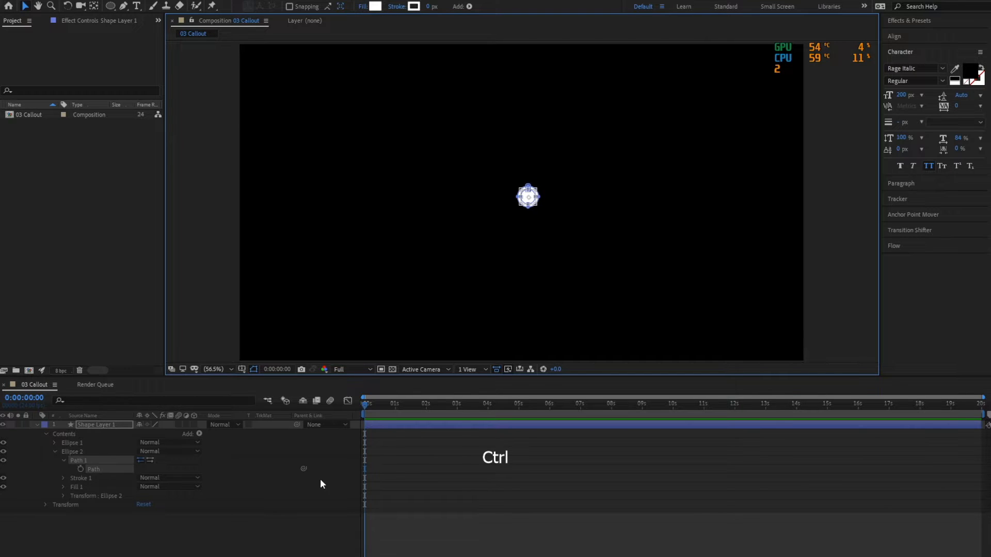
scroll(545, 201, up, 4)
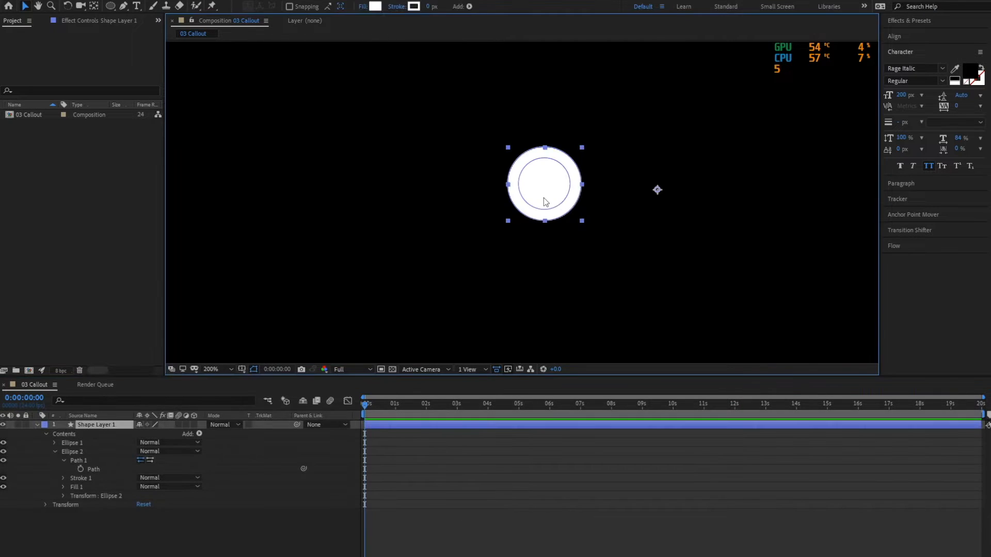
Add Merge Paths to the contents of Shape Layer 1 and set its mode to Subtract, cutting the inner circle out.
click(56, 451)
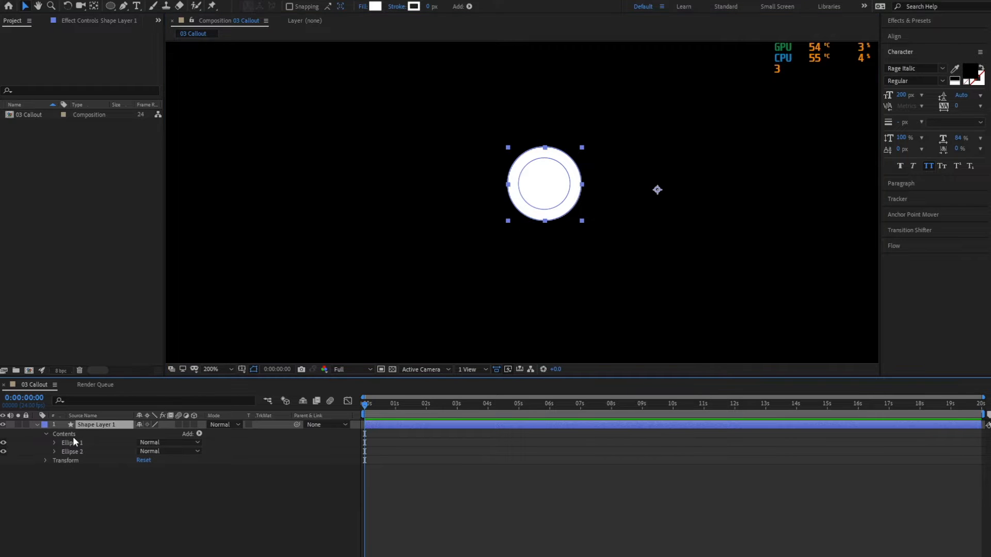
click(200, 434)
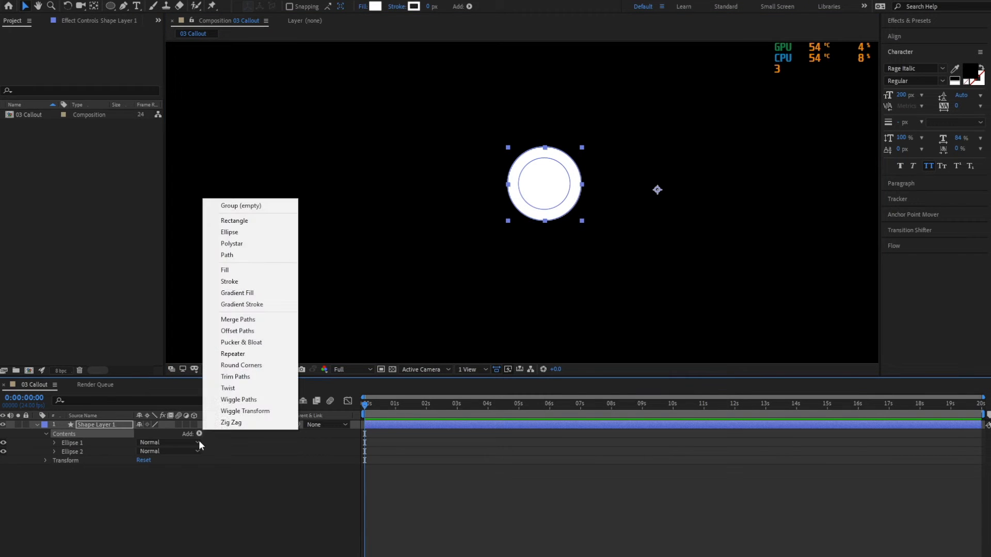
click(249, 320)
click(55, 460)
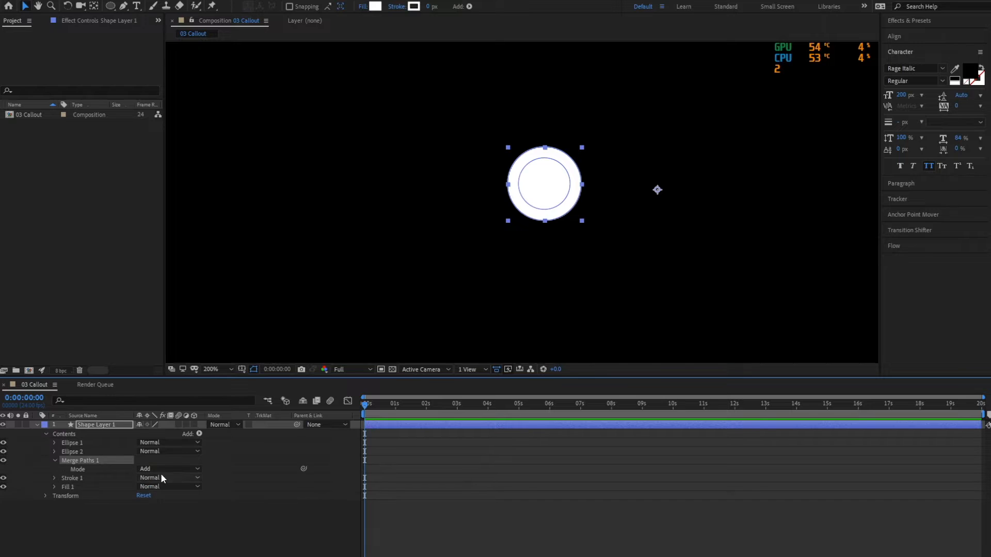
click(158, 470)
click(155, 503)
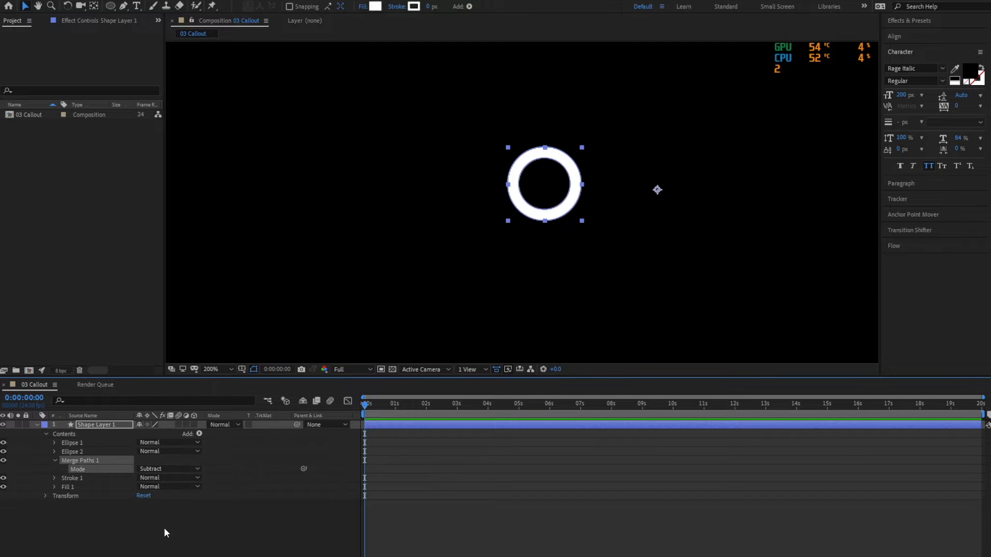
click(163, 527)
key(comma)
key(comma)
key(comma)
key(comma)
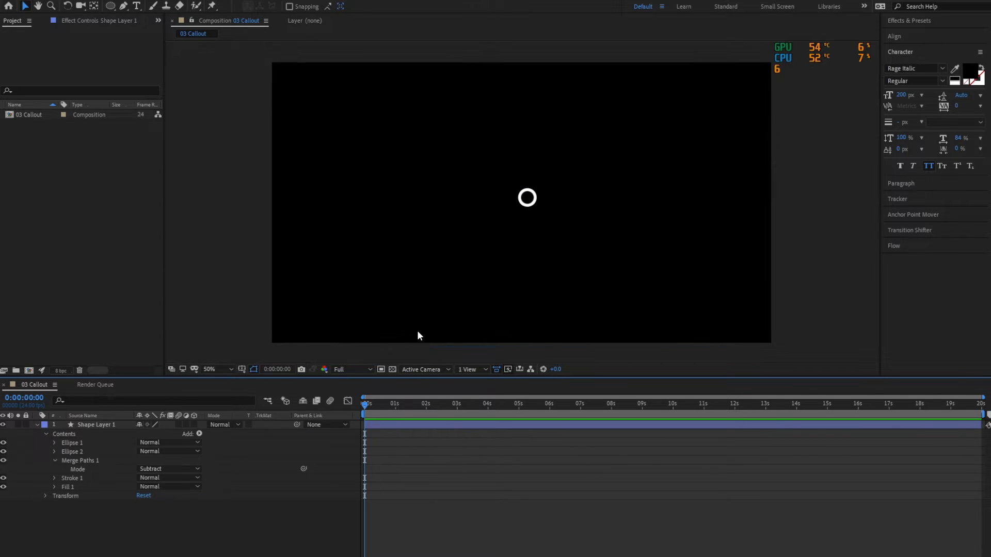
Move the anchor point of Shape Layer 1 to the center of the ring.
click(103, 424)
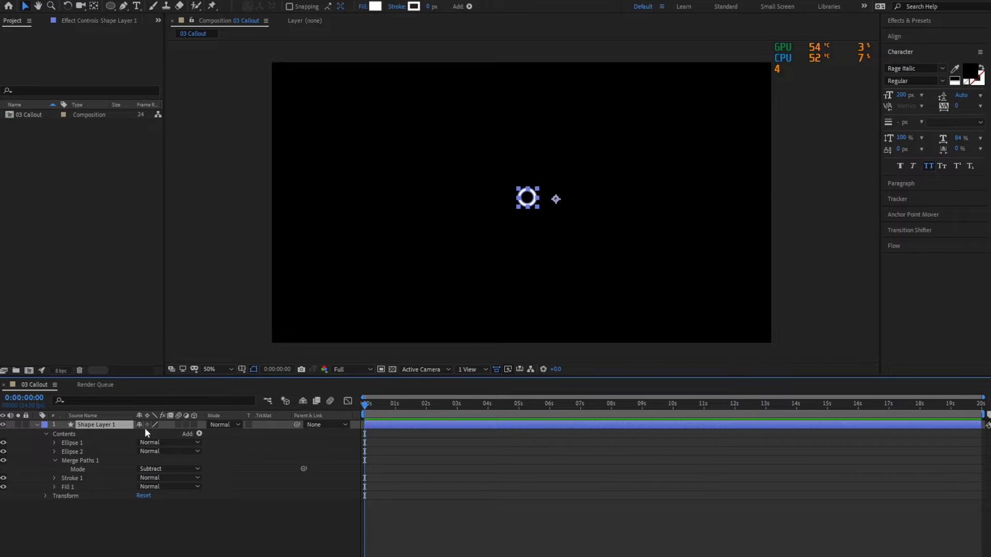
click(147, 433)
scroll(520, 235, up, 1)
click(116, 426)
key(space)
drag(605, 224, 495, 215)
key(y)
key(v)
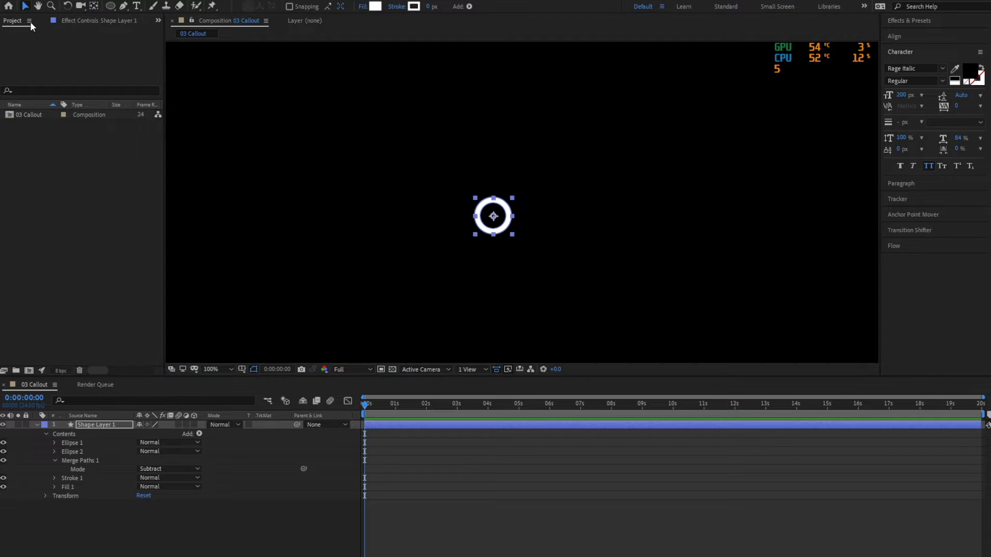
Rename the shape layer as Point and save the project.
key(Return)
text(Poi)
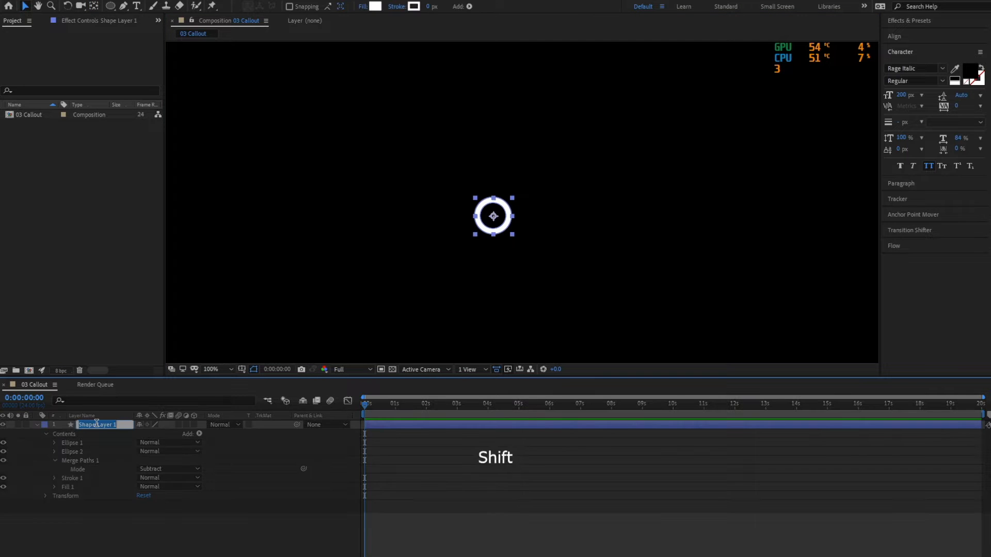
text(nt)
key(Return)
click(135, 512)
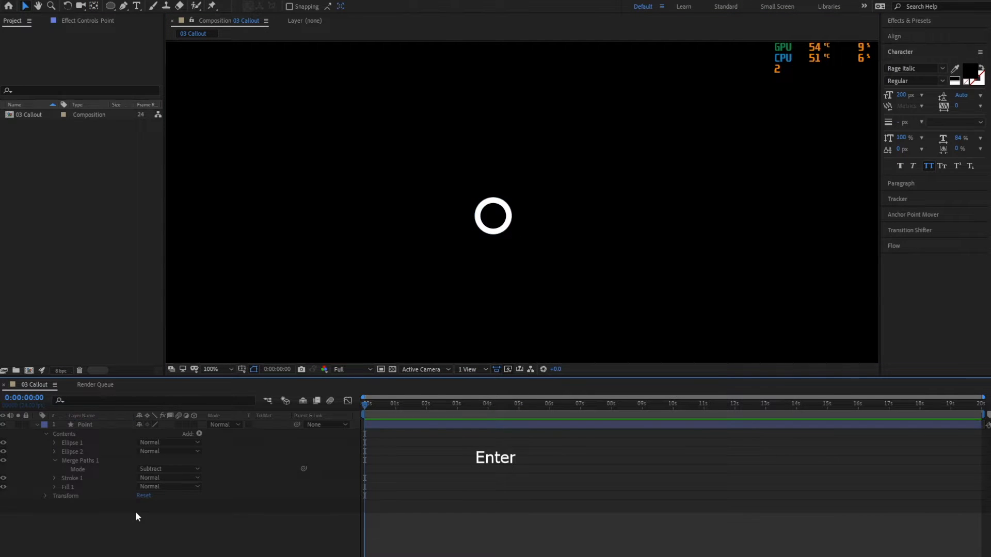
click(86, 424)
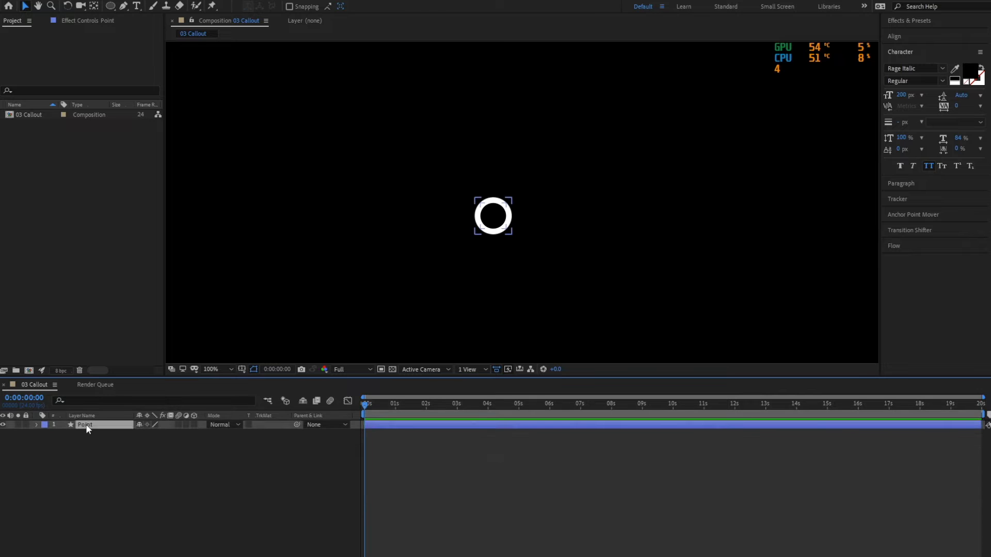
key(ctrl+s)
Duplicate Ellipse 2 in the Point layer and place the copy below Merge Paths 1.
click(36, 425)
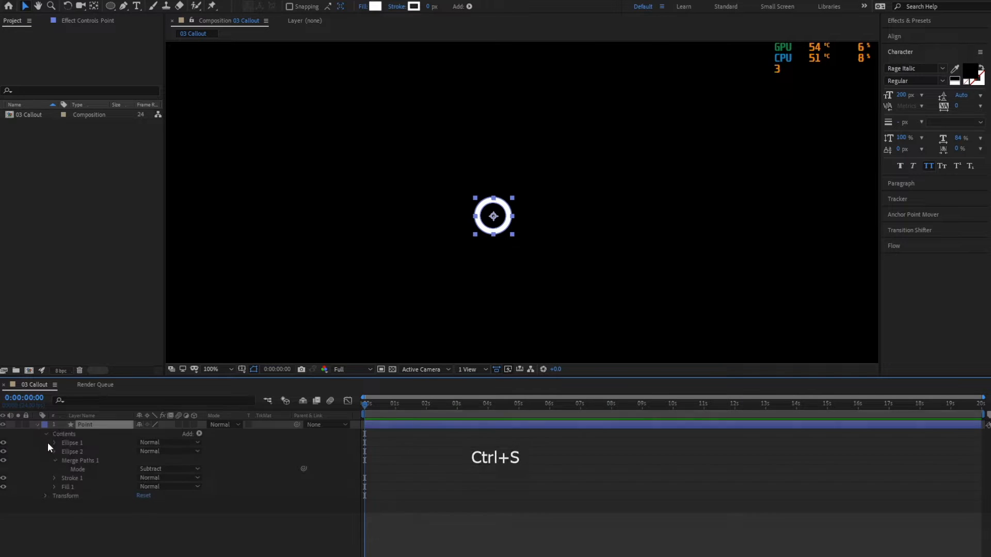
click(84, 515)
click(55, 460)
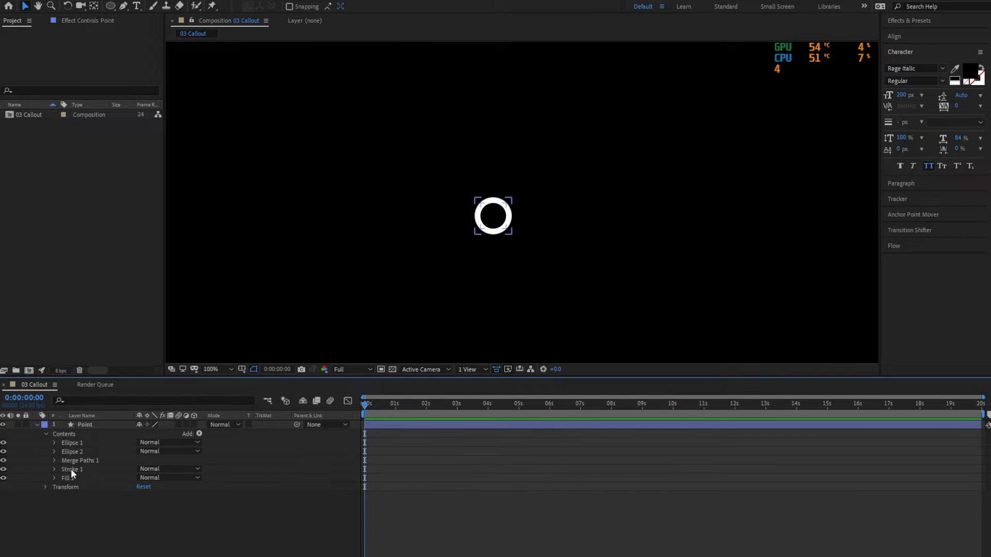
click(75, 452)
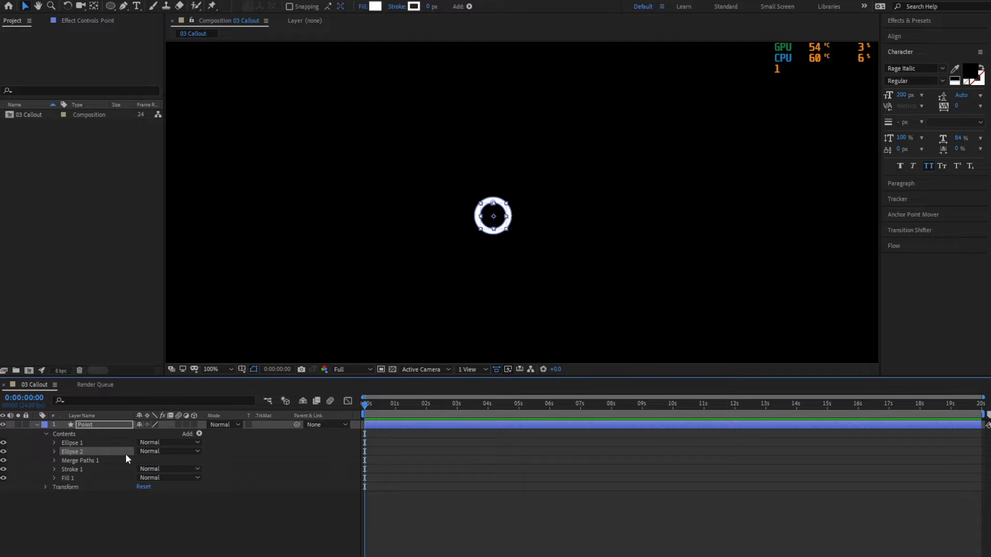
key(ctrl)
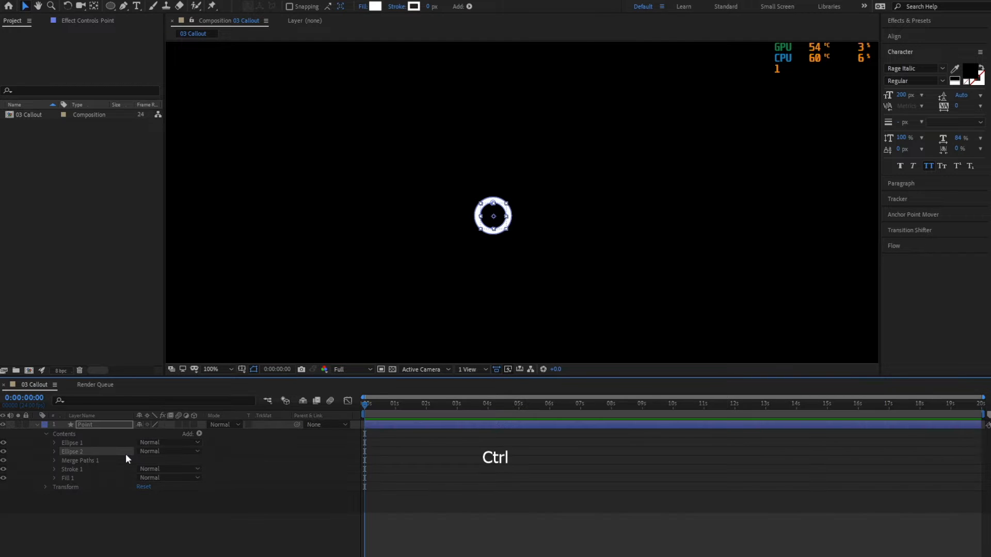
key(ctrl+d)
drag(86, 454, 98, 472)
Scale the path of Ellipse 3 down proportionally to a small dot in the ring's center, and save the project.
click(54, 469)
click(64, 479)
click(106, 485)
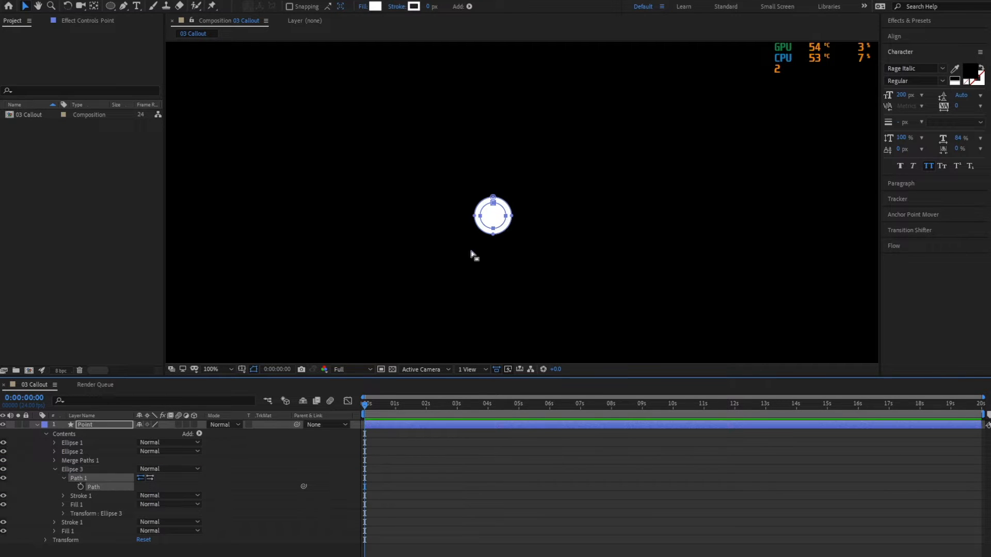
double_click(494, 204)
drag(505, 228, 499, 222)
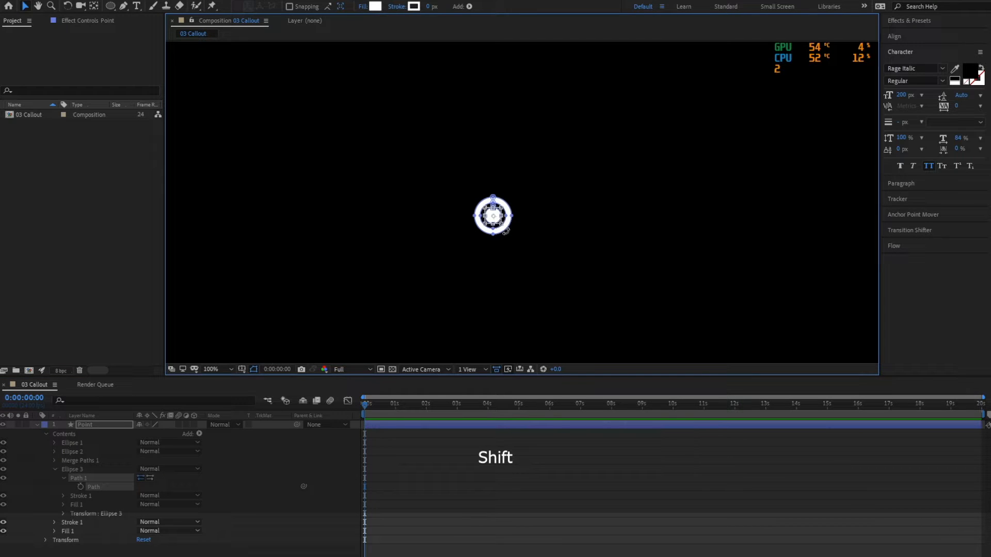
drag(500, 222, 498, 221)
click(521, 495)
scroll(589, 253, down, 2)
scroll(594, 261, up, 1)
click(46, 433)
key(ctrl+s)
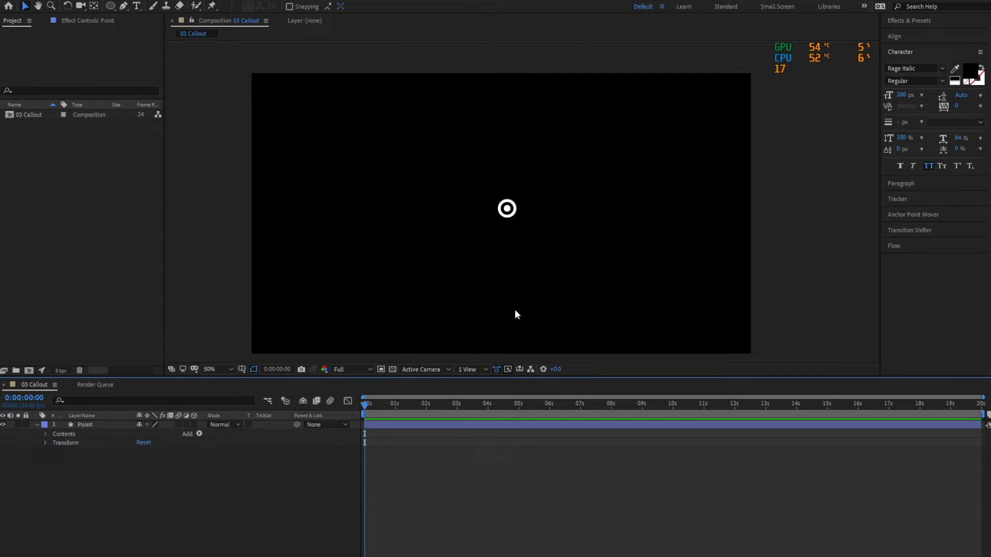
Add Scale keyframes of 100% to the Point layer at 0:00:00:12 and 0:00:01:00.
key(=)
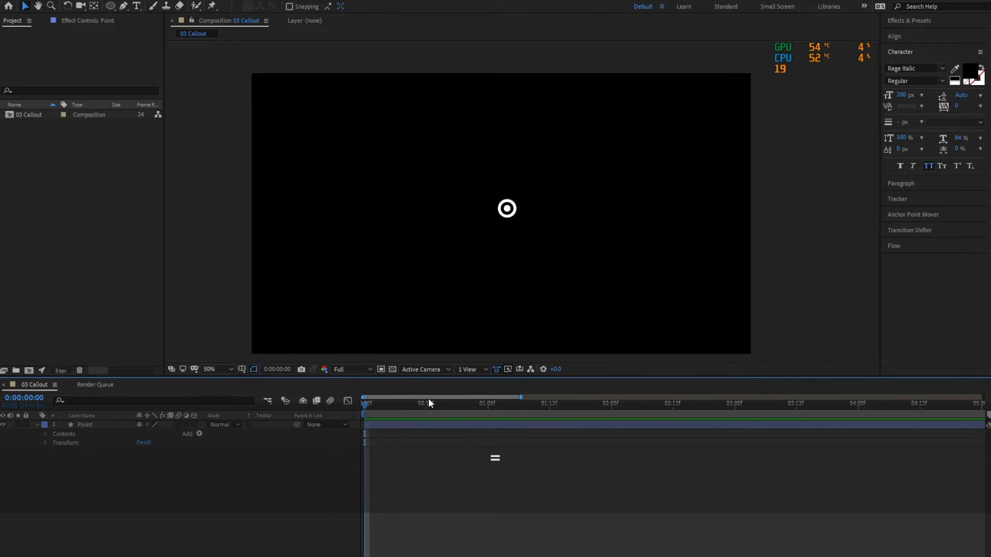
drag(360, 404, 426, 428)
click(77, 425)
key(s)
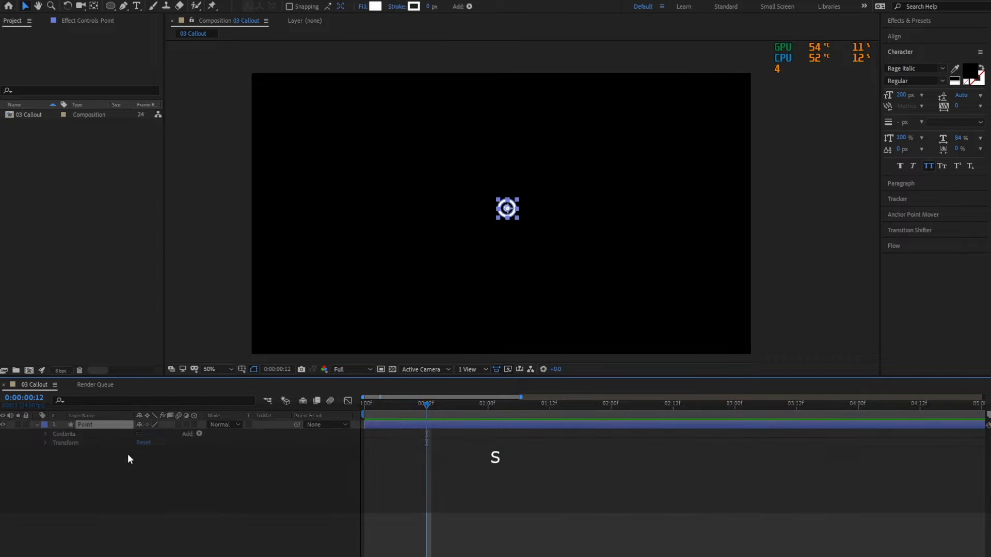
click(63, 434)
click(85, 456)
drag(423, 402, 488, 406)
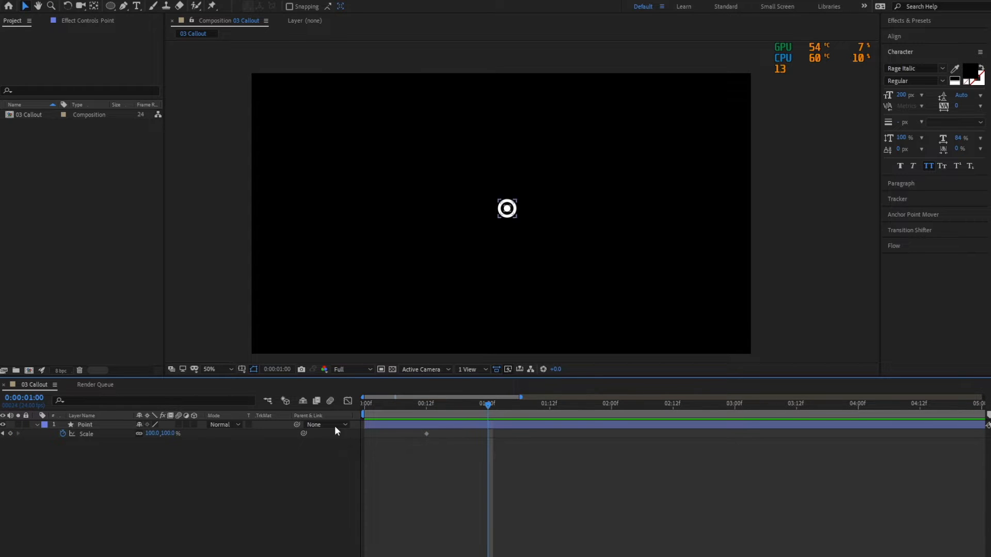
click(10, 434)
Set the Point layer's scale to 105% at 0:00:00:20.
click(467, 406)
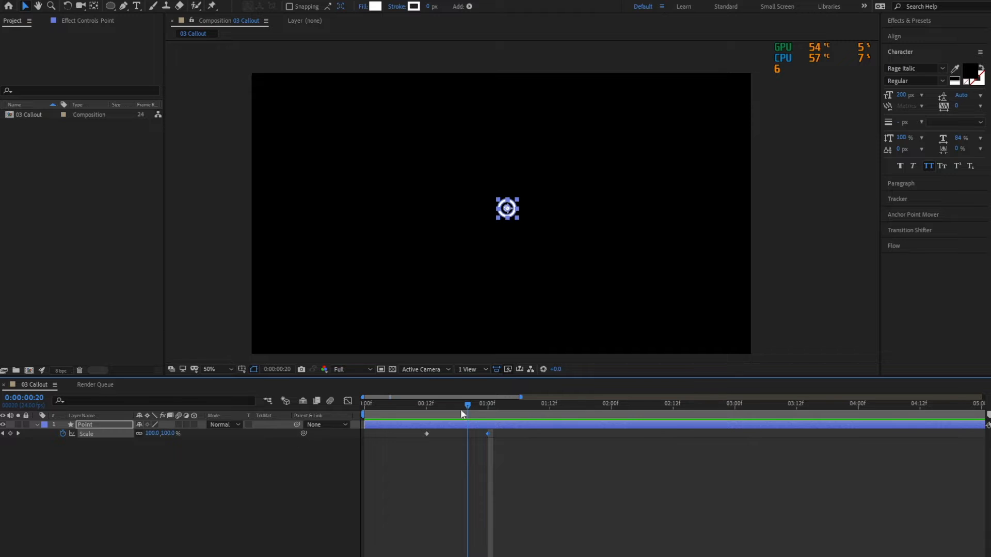
click(173, 433)
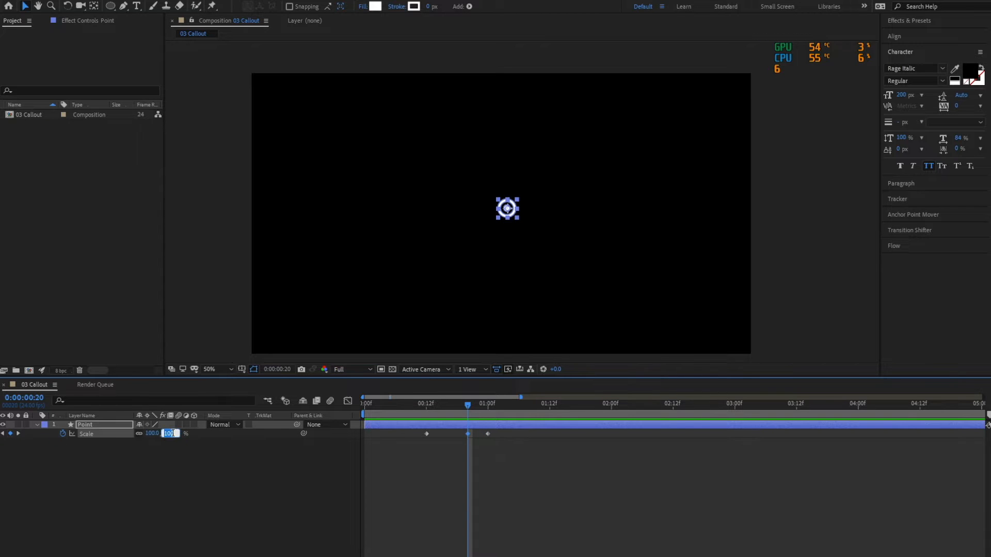
text(105)
key(Return)
Set the Point layer's scale to 0% at the 0:00:00:12 keyframe.
click(408, 417)
click(426, 405)
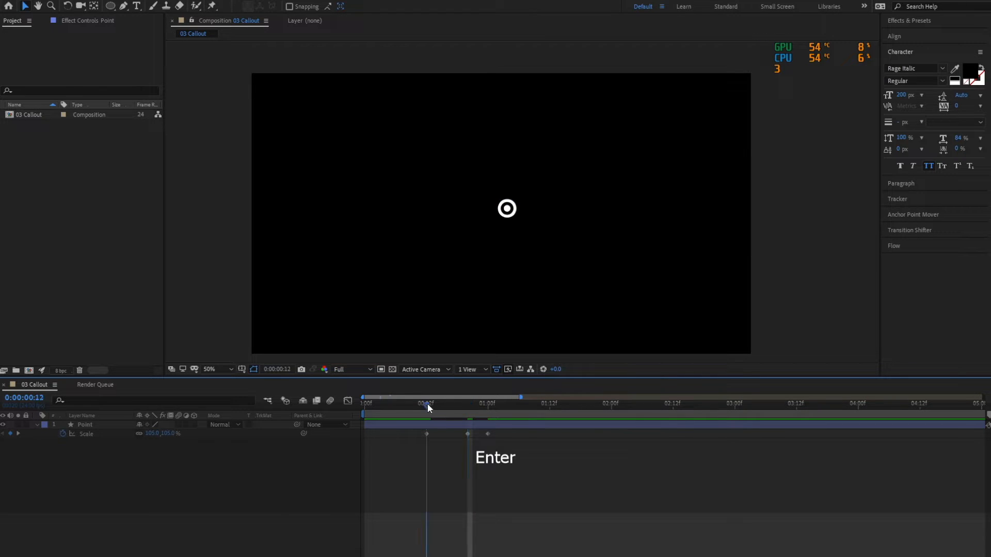
click(170, 434)
text(00)
key(Return)
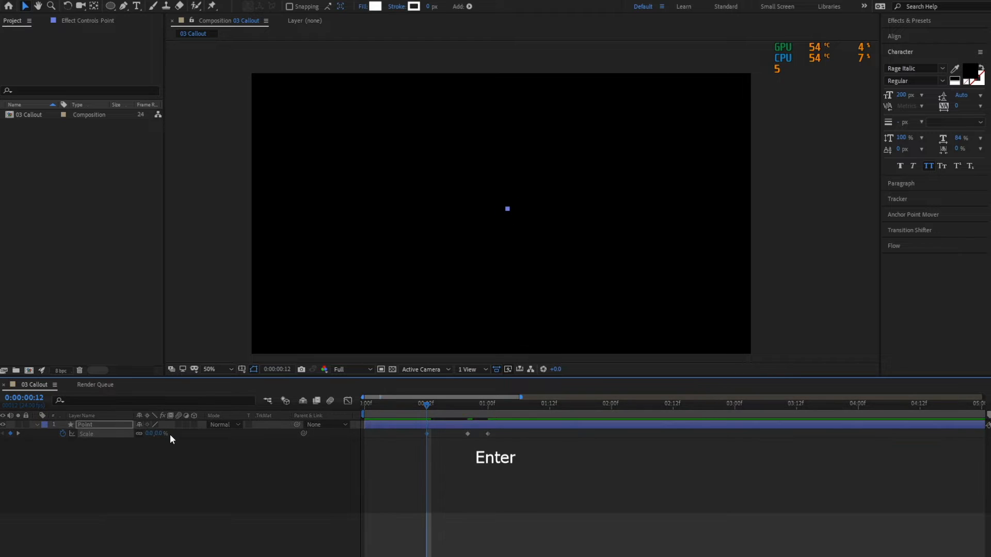
Apply Easy Ease to all three Scale keyframes of the Point layer and preview the animation.
click(67, 468)
drag(508, 447, 410, 433)
key(F9)
click(322, 471)
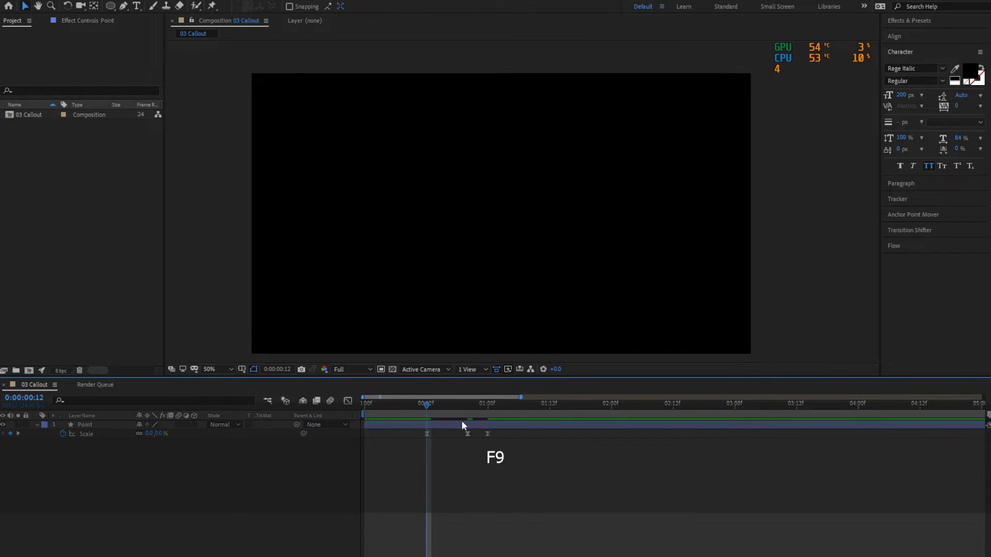
key(space)
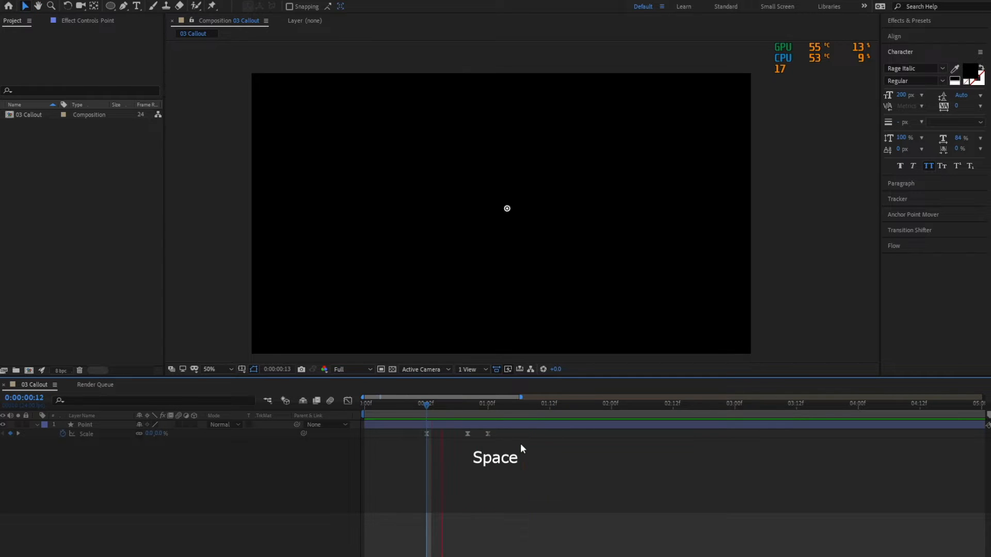
Add Scale keyframes of 100% to Ellipse 3 in the Point layer at 0:00:00:17 and 0:00:01:01.
click(428, 405)
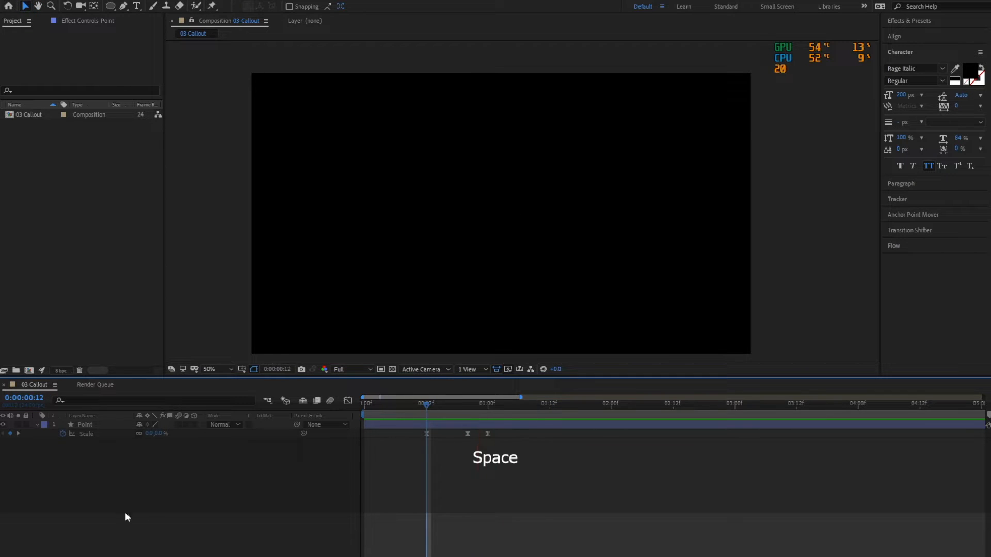
click(37, 424)
click(44, 440)
click(45, 435)
click(54, 470)
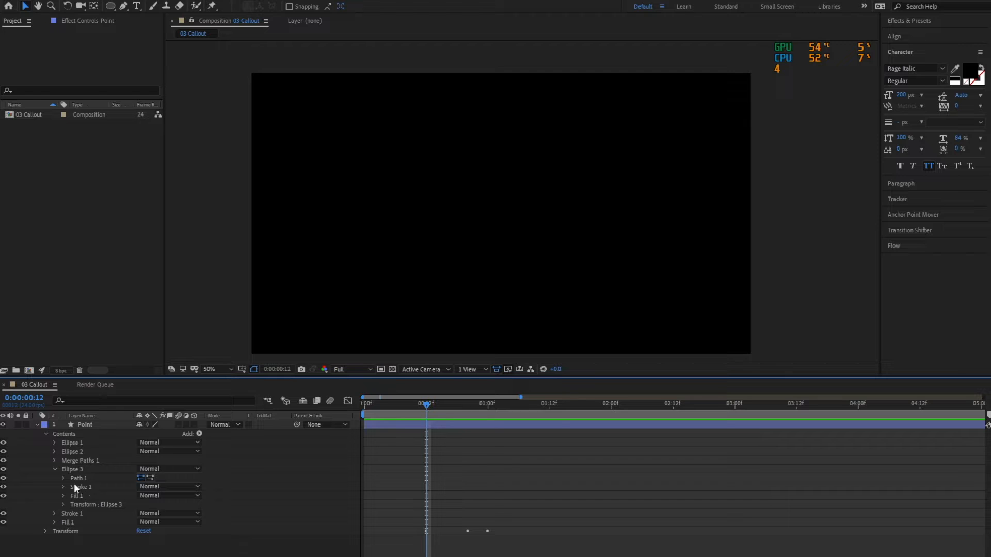
click(79, 470)
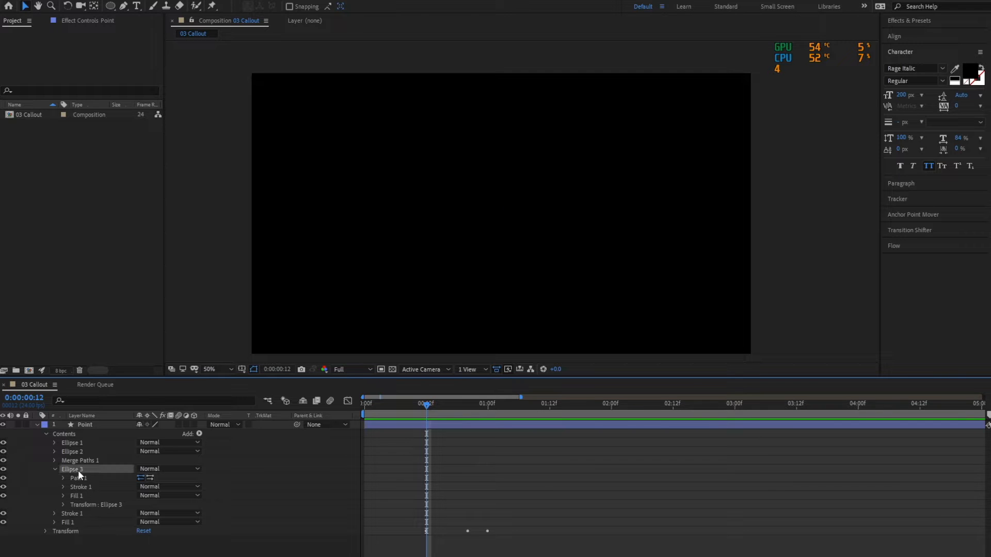
click(64, 504)
scroll(143, 501, down, 1)
click(103, 504)
drag(421, 414, 452, 404)
click(512, 463)
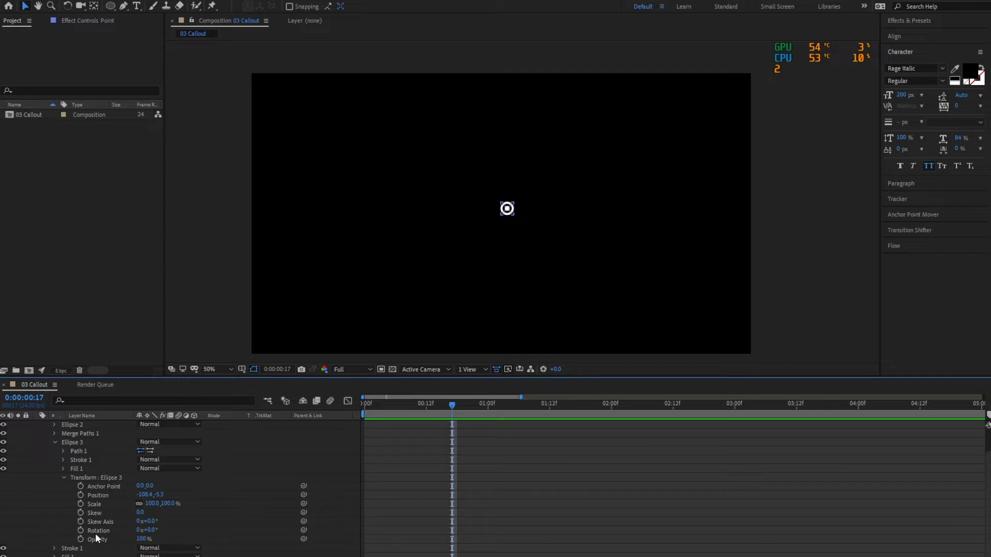
click(91, 504)
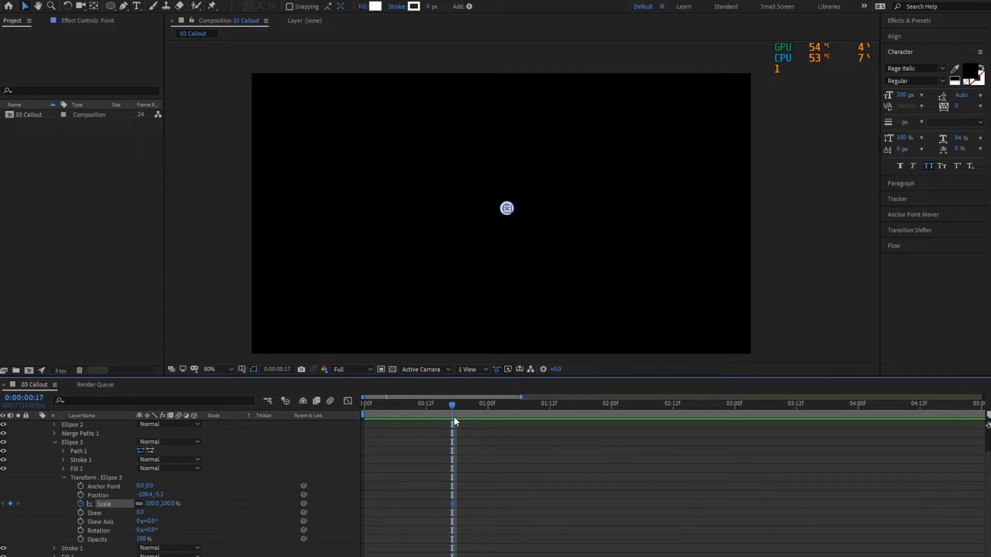
drag(454, 404, 497, 405)
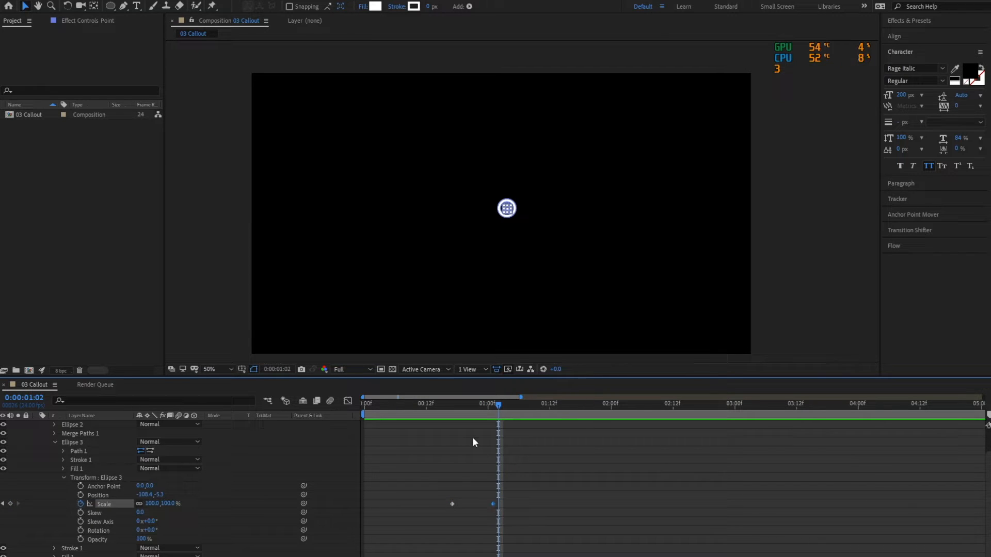
Reveal the Point layer's keyframed properties and set Ellipse 3's Scale to 105% at 0:00:00:22.
key(u)
drag(480, 403, 478, 403)
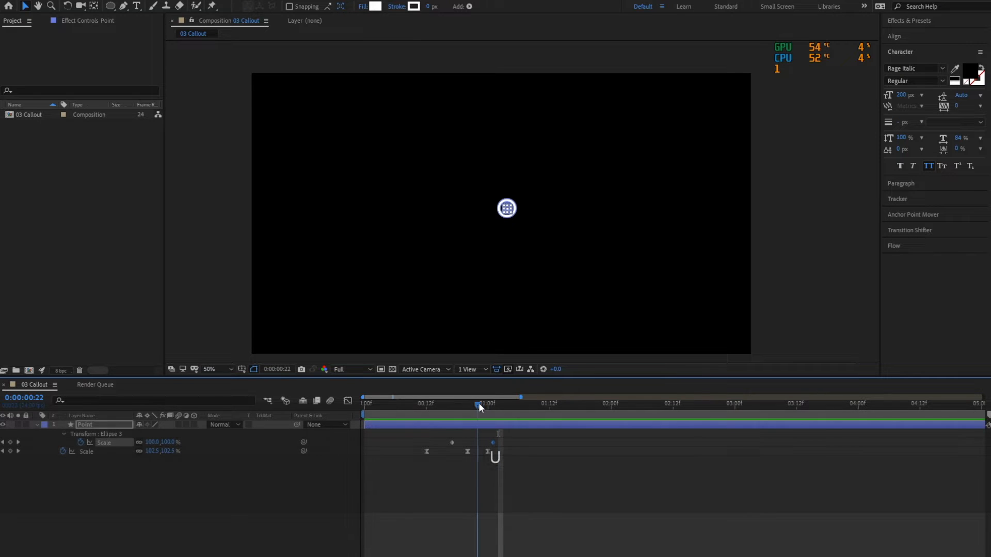
click(171, 442)
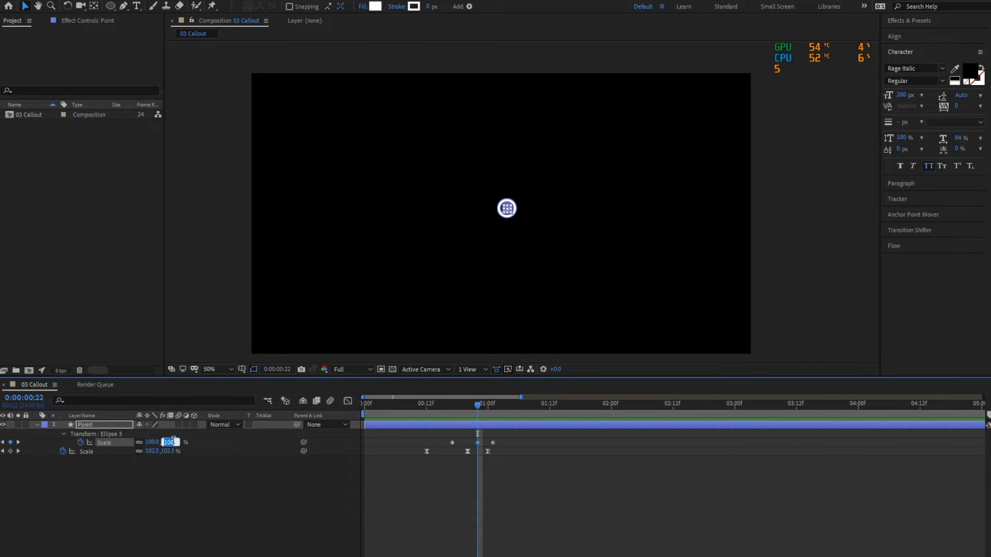
text(105)
key(Return)
Set Ellipse 3's Scale to 0% at its first keyframe, 0:00:00:17.
click(3, 442)
click(166, 442)
key(Return)
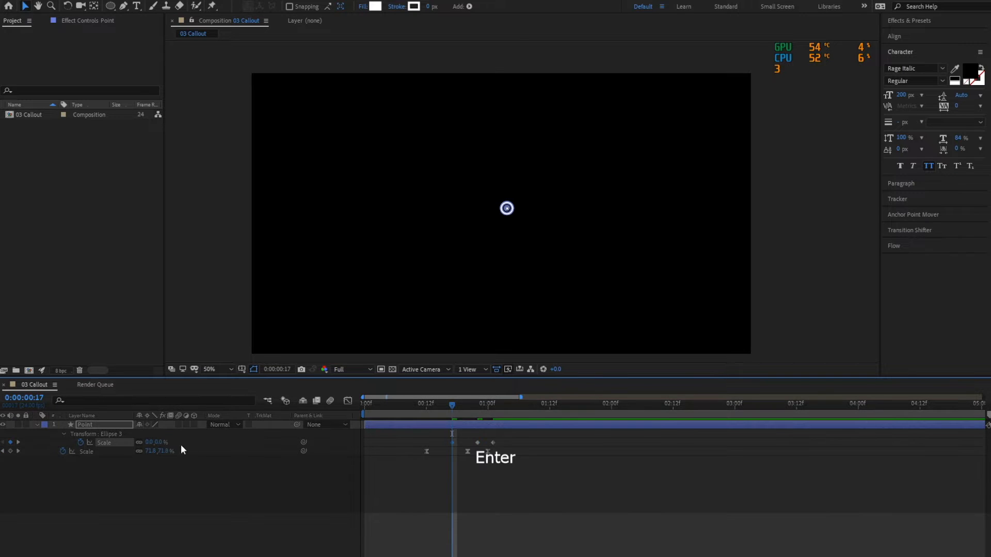
Apply Easy Ease to all three Scale keyframes of Ellipse 3, preview the animation and save the project.
drag(500, 441, 446, 441)
key(F9)
click(444, 499)
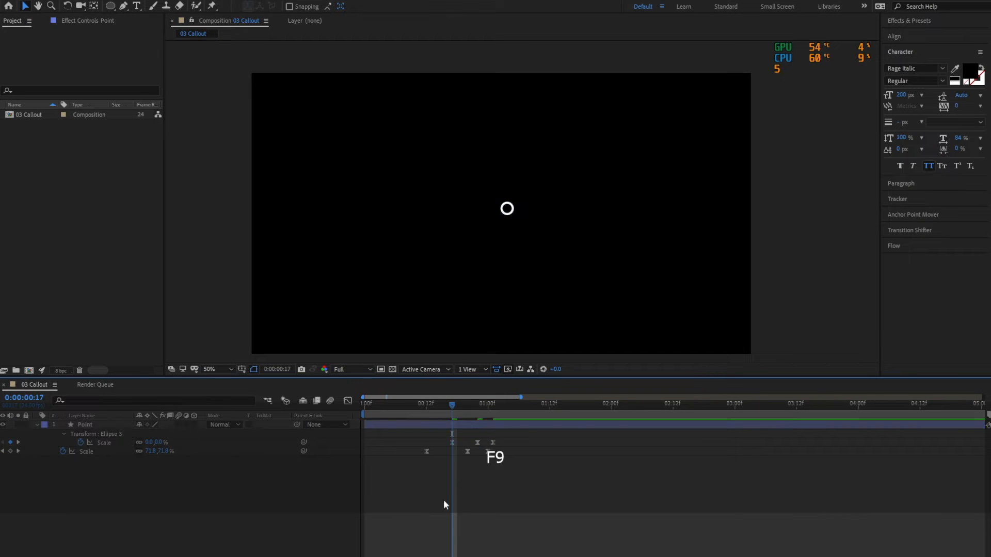
key(space)
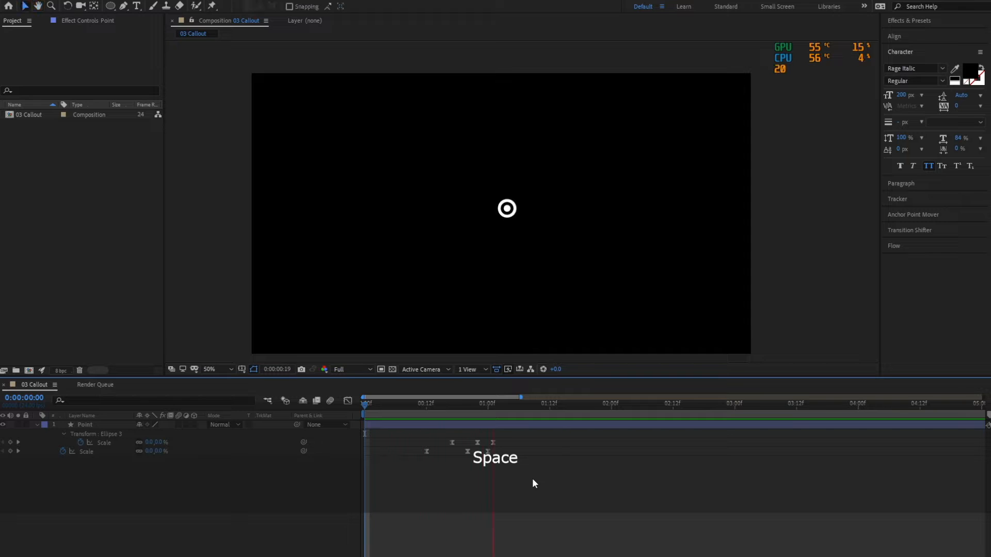
key(ctrl+s)
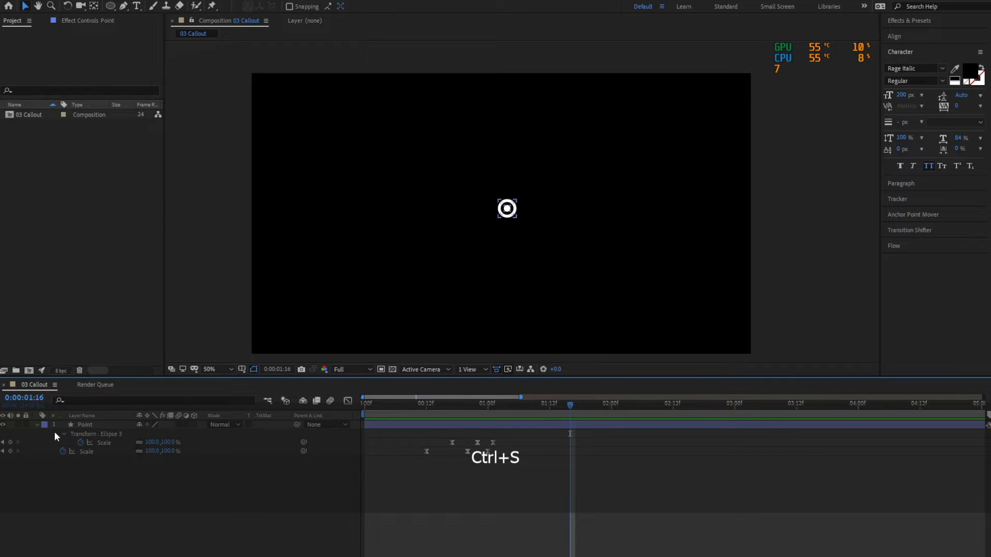
key(u)
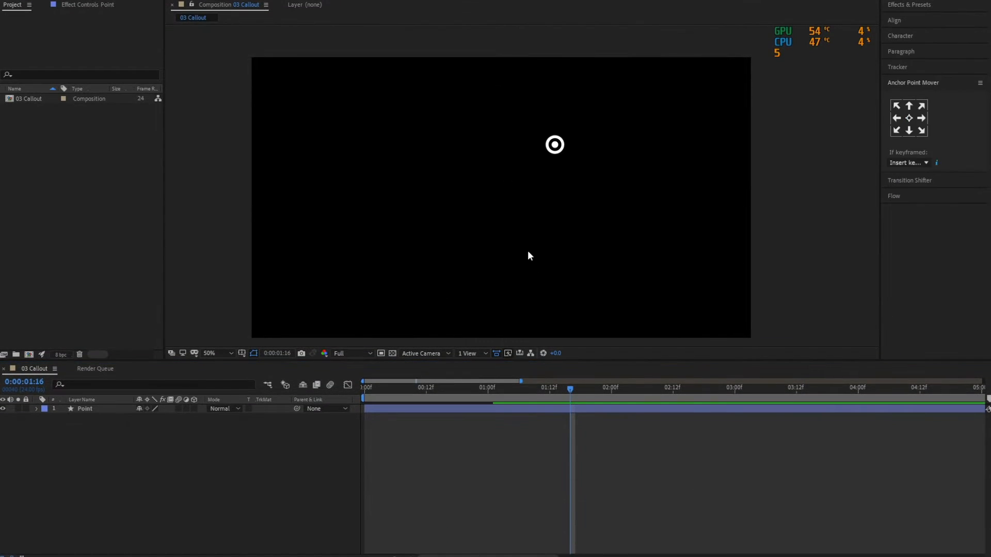
Search the effects library for "beam".
click(934, 7)
click(930, 19)
text(beam)
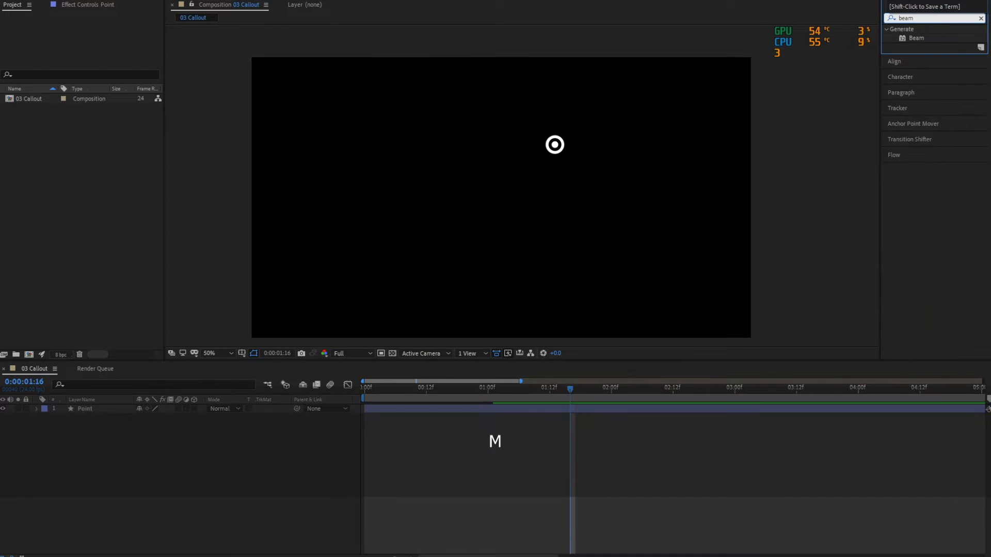
Create a 1920 x 1080 px solid layer named "Line 1" in the composition.
right_click(169, 492)
mouse_move(227, 379)
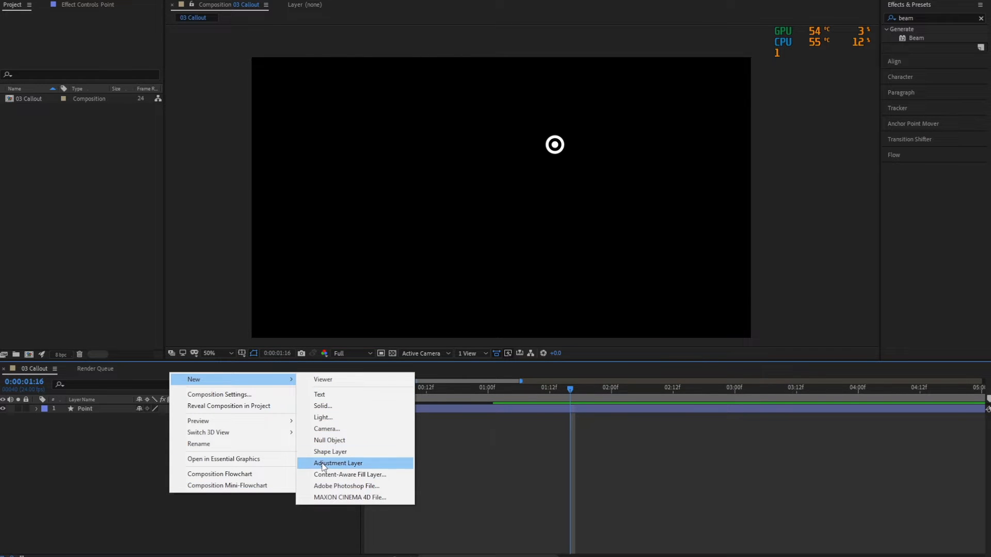
click(323, 406)
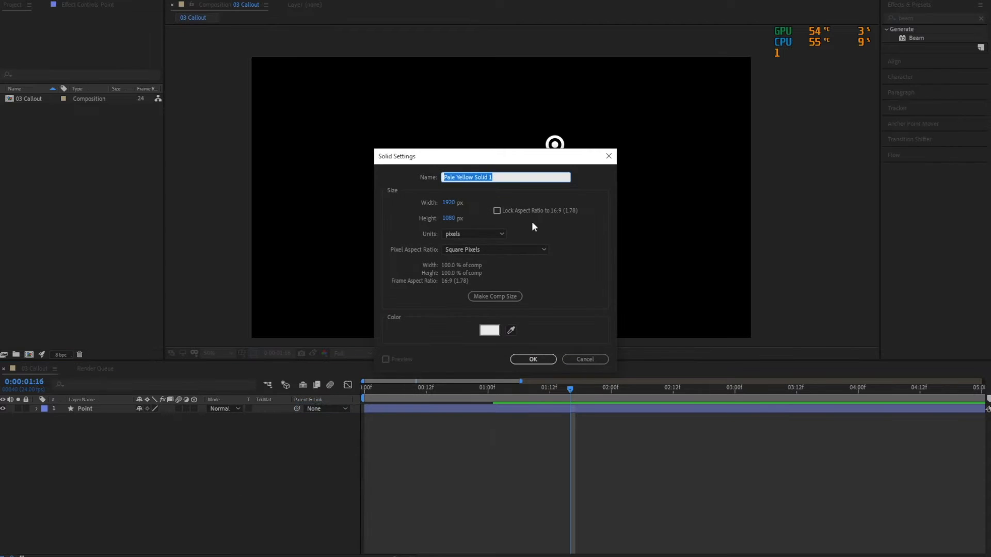
text(Line 1)
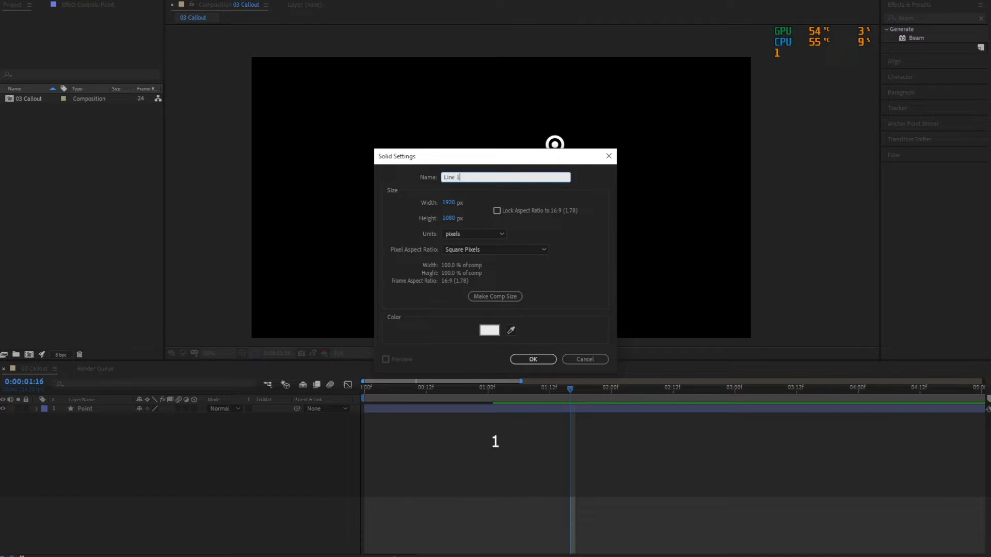
key(Return)
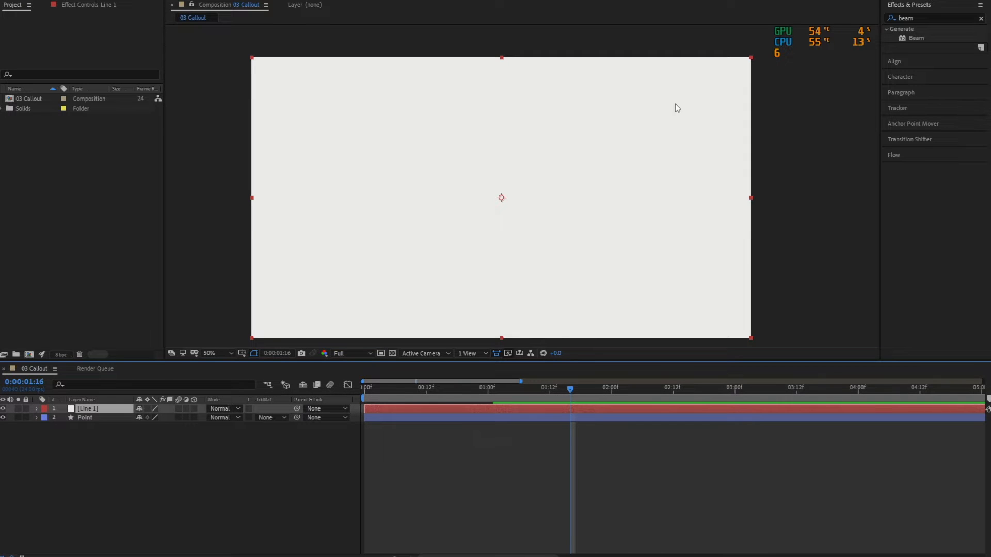
Apply the Beam effect to the Line 1 solid and select that layer.
drag(915, 38, 456, 284)
click(216, 456)
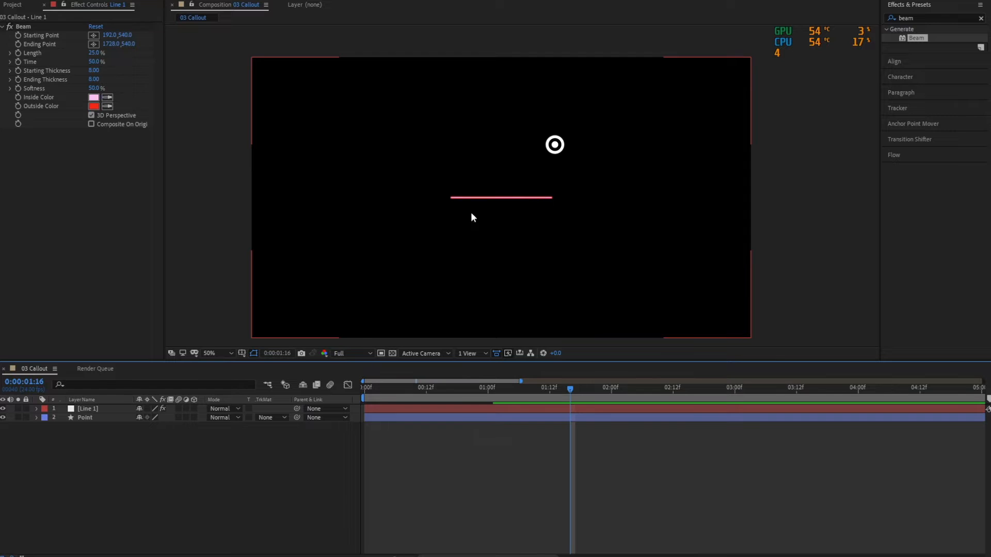
click(105, 409)
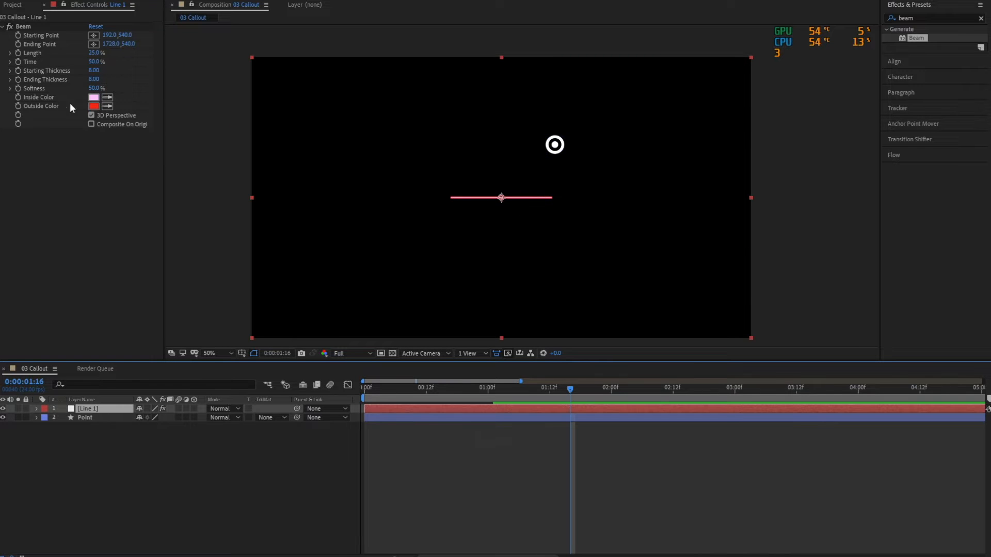
Set both the Inside Color and Outside Color of the Beam effect to white.
click(93, 97)
drag(373, 247, 292, 209)
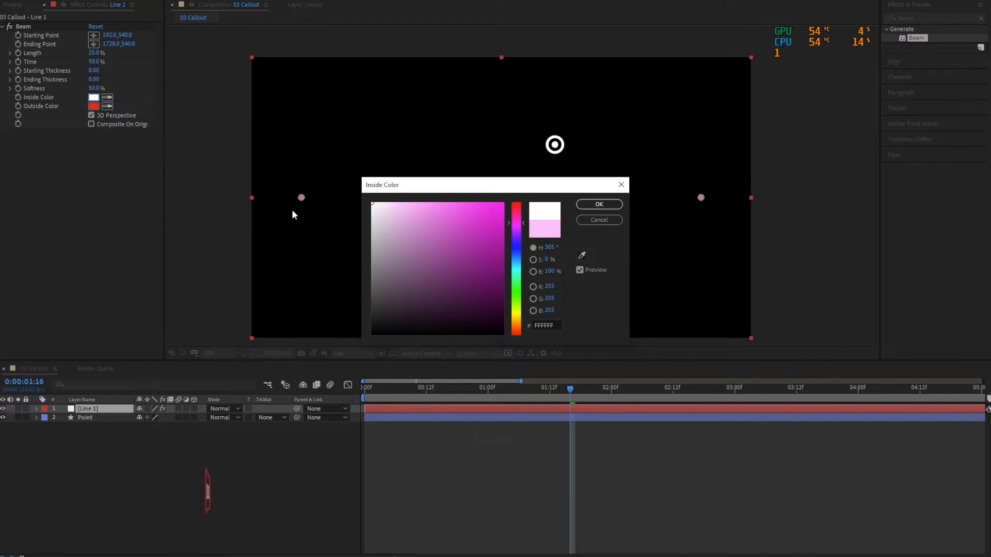
key(Return)
click(93, 106)
drag(469, 228, 299, 175)
key(Return)
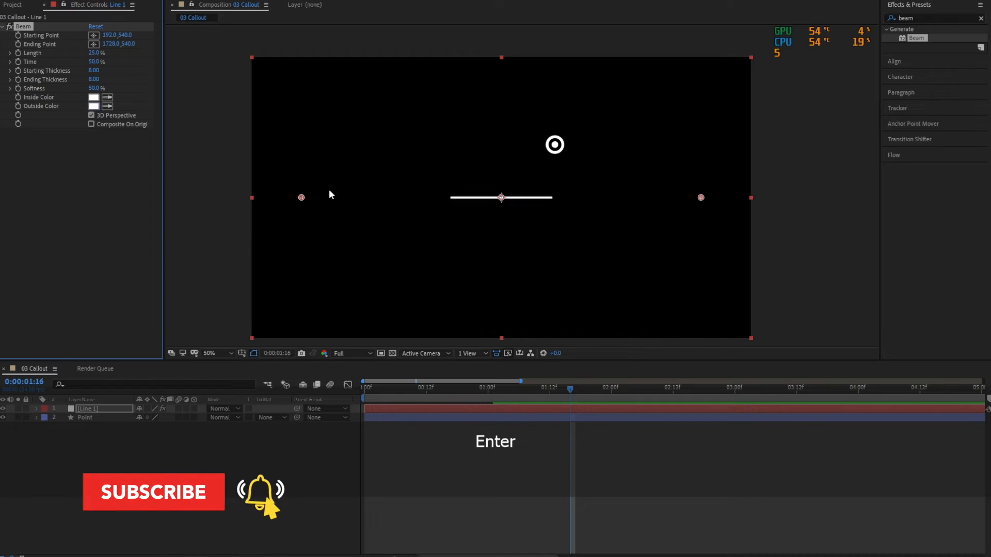
Set the Beam effect's Length to 100% and save the project.
click(95, 53)
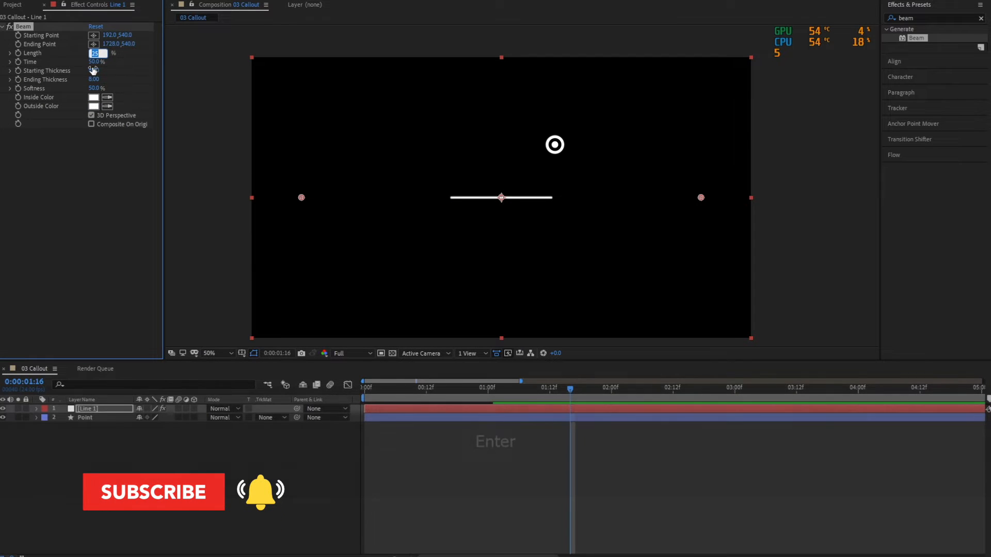
text(100)
key(Return)
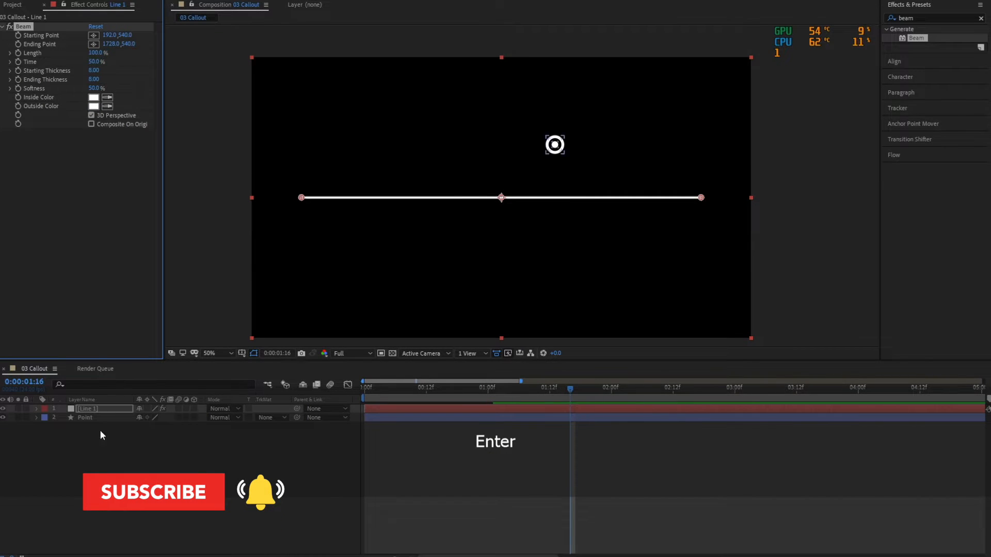
click(82, 426)
click(98, 408)
click(160, 474)
key(ctrl+s)
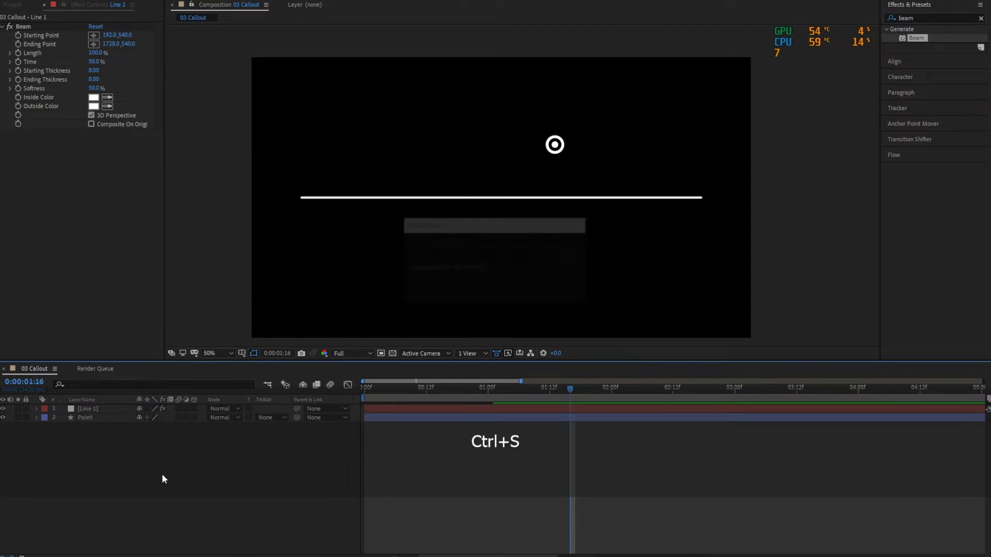
Expand Line 1's Beam properties in the timeline and shift the Starting Point horizontally to about X 325.
click(36, 408)
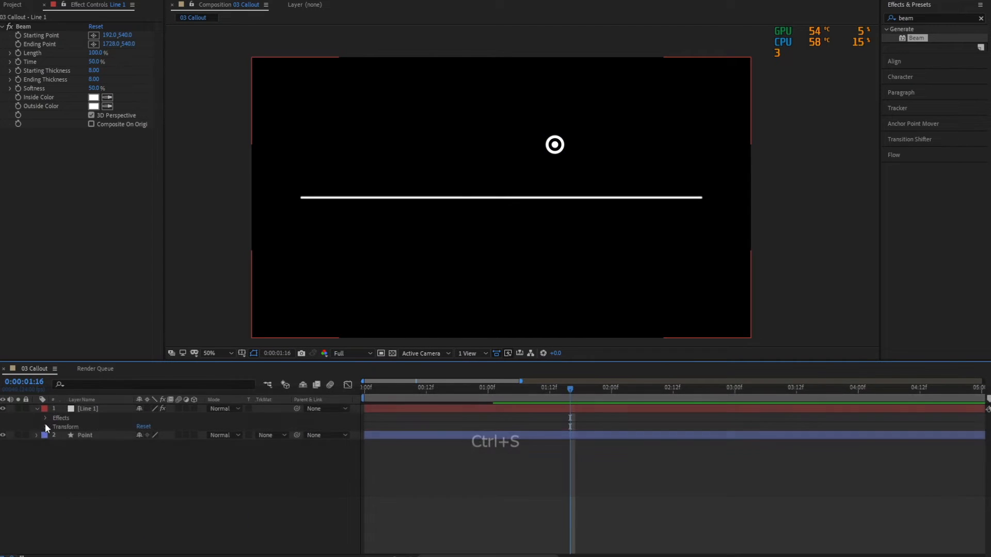
click(45, 419)
click(55, 426)
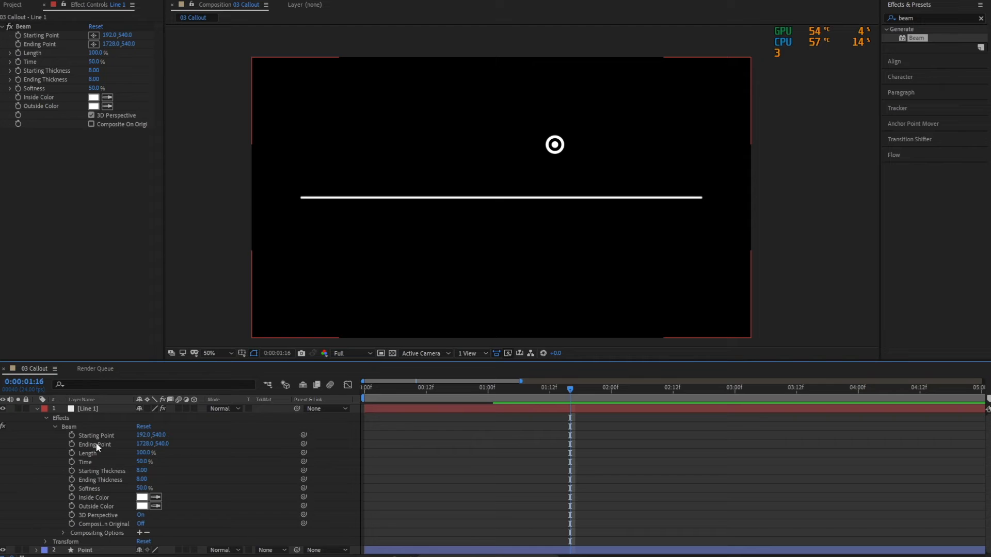
click(98, 438)
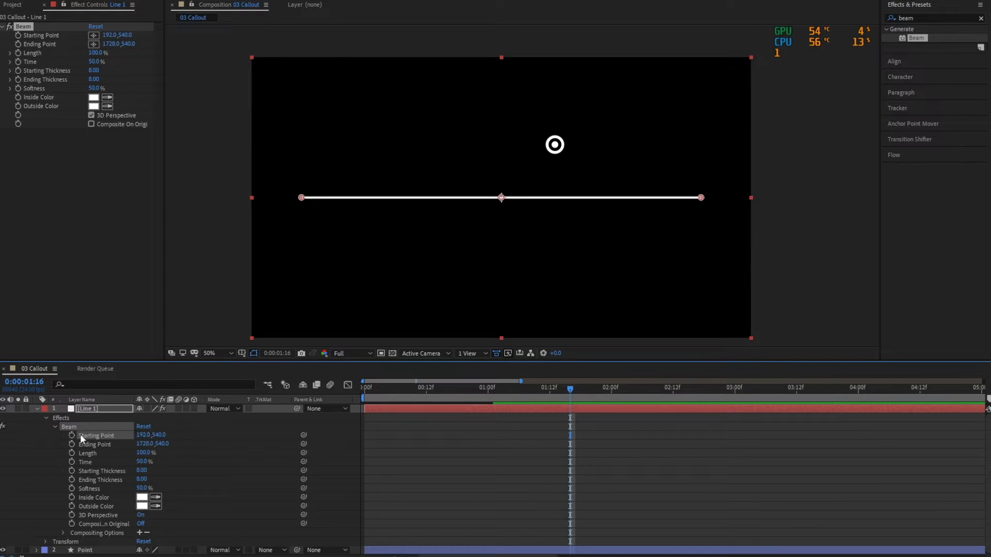
drag(146, 439, 200, 454)
Reveal the Point layer's Position and link the Beam's Starting Point to it with the pick whip.
click(79, 549)
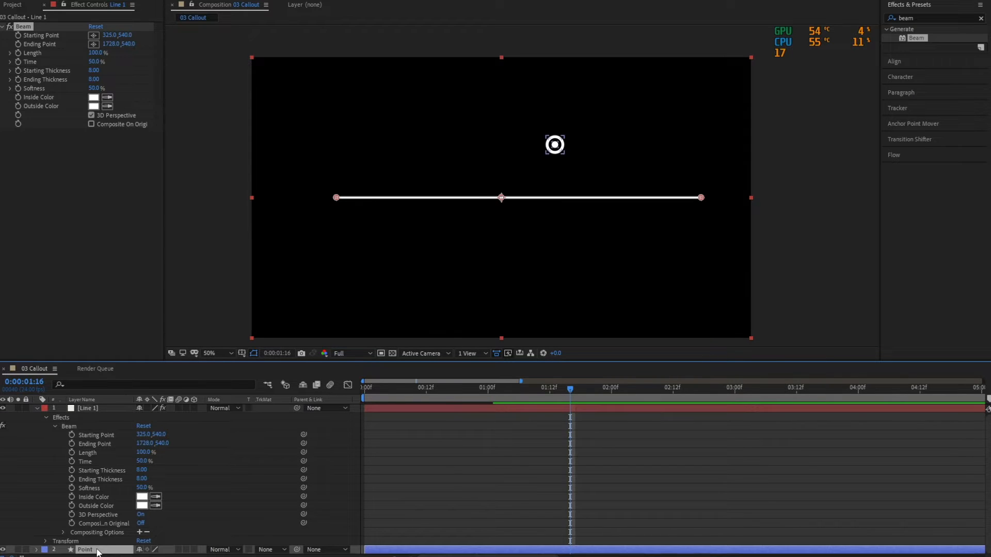
key(p)
scroll(171, 492, up, 1)
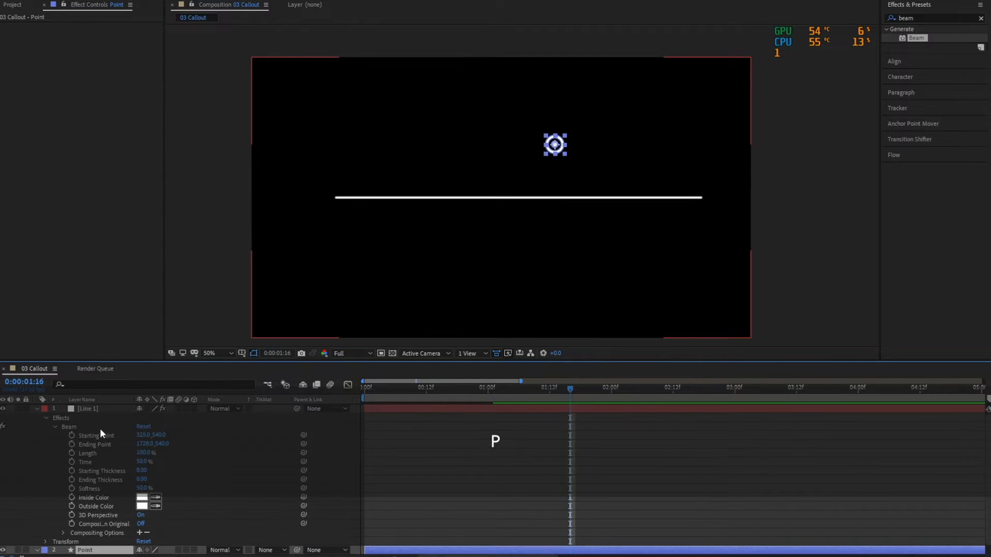
click(96, 436)
drag(303, 436, 108, 550)
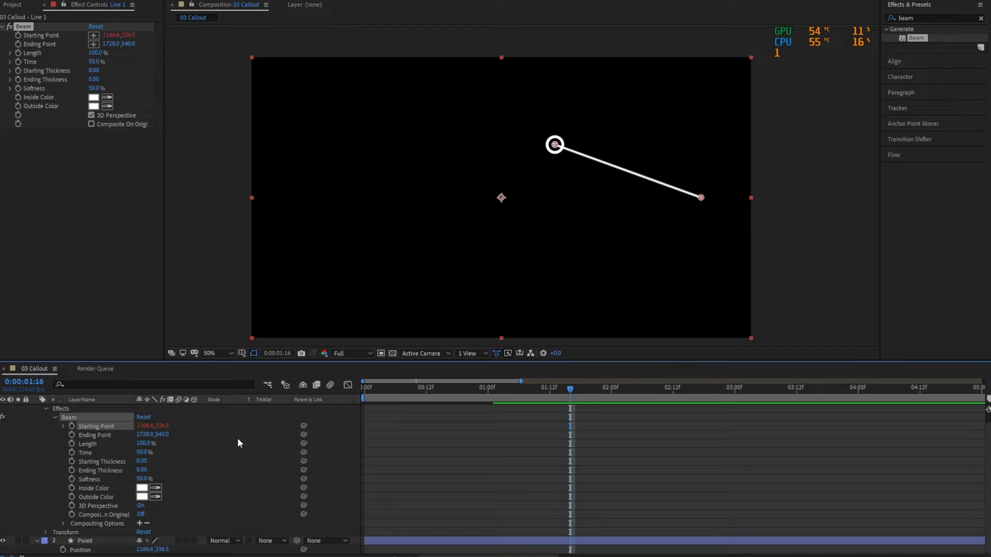
Move the Beam's Ending Point horizontally to about 897, 540, then select the Line 1 layer.
click(91, 435)
drag(150, 436, 28, 442)
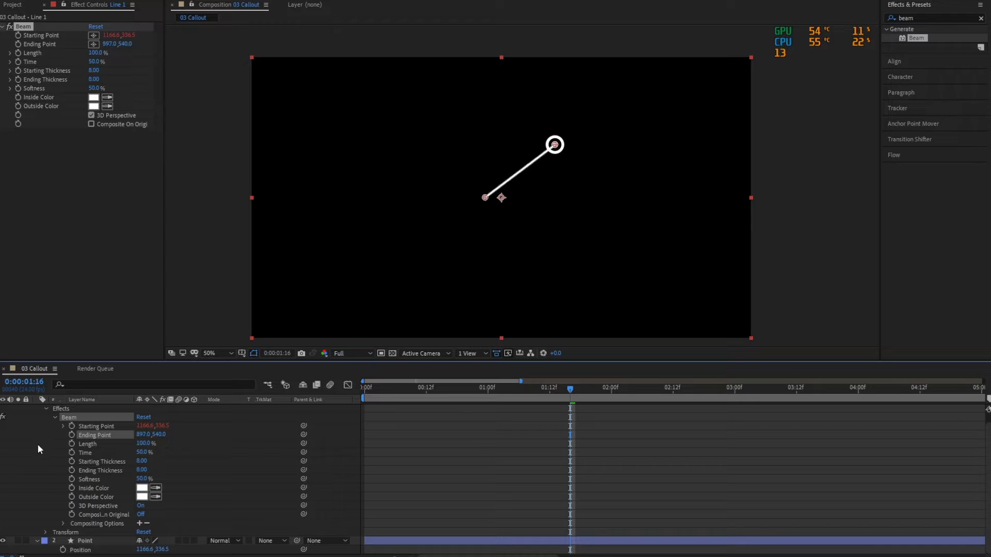
scroll(127, 423, up, 1)
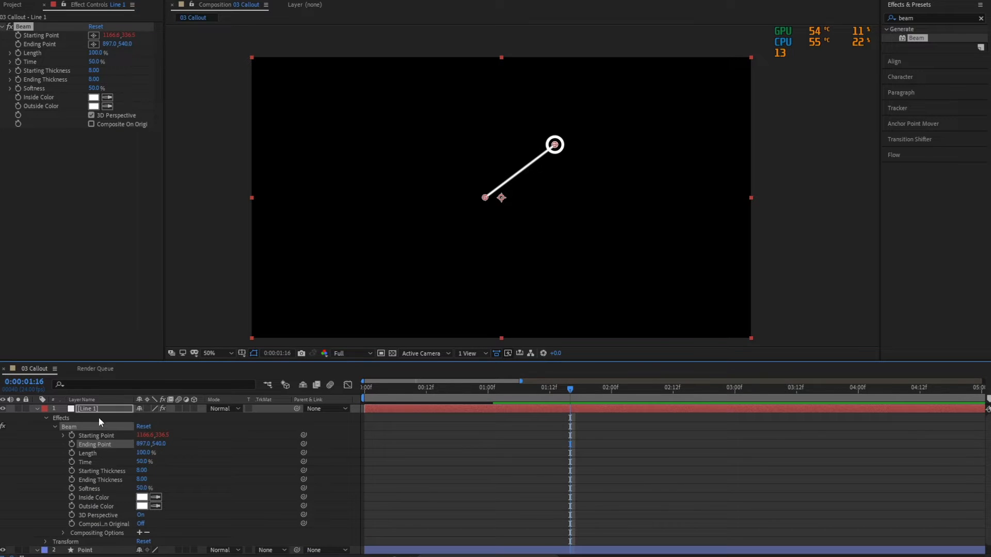
click(103, 413)
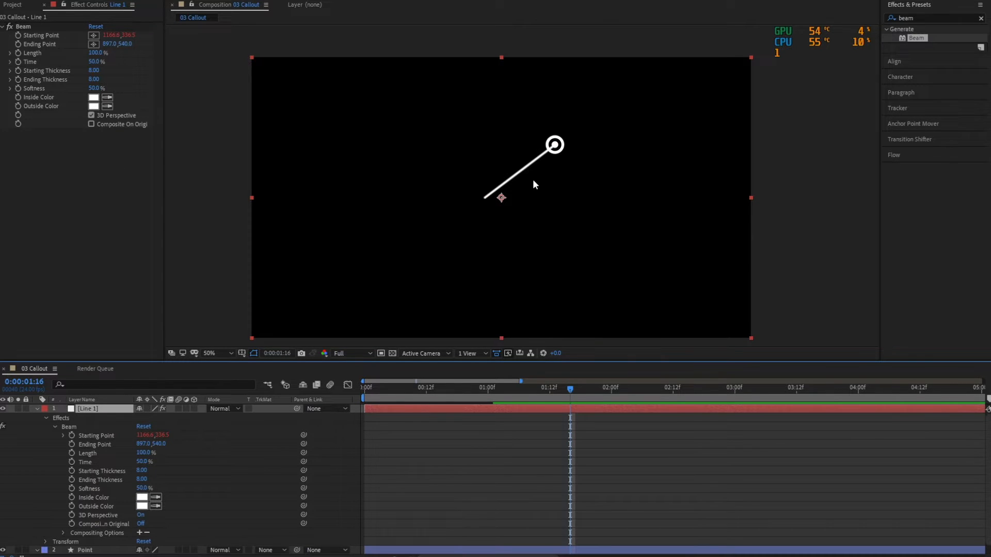
Try Softness values of 100% and 150% on Line 1's Beam effect.
scroll(532, 181, up, 2)
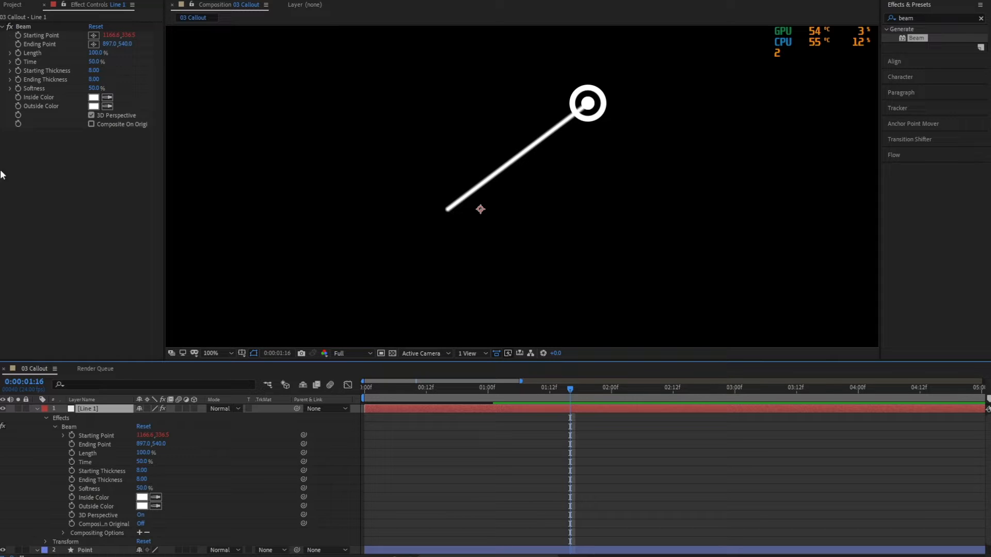
click(95, 88)
text(100)
key(Return)
click(96, 89)
text(150)
key(Return)
Set the Softness of Line 1's Beam effect to 0% and preview the animation.
click(94, 89)
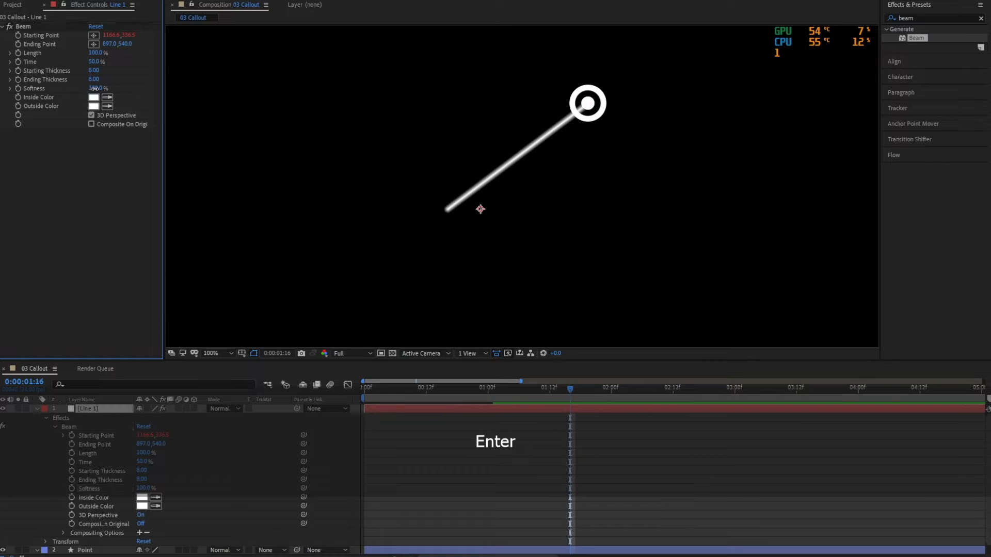
text(50)
key(BackSpace)
key(BackSpace)
text(0)
key(Return)
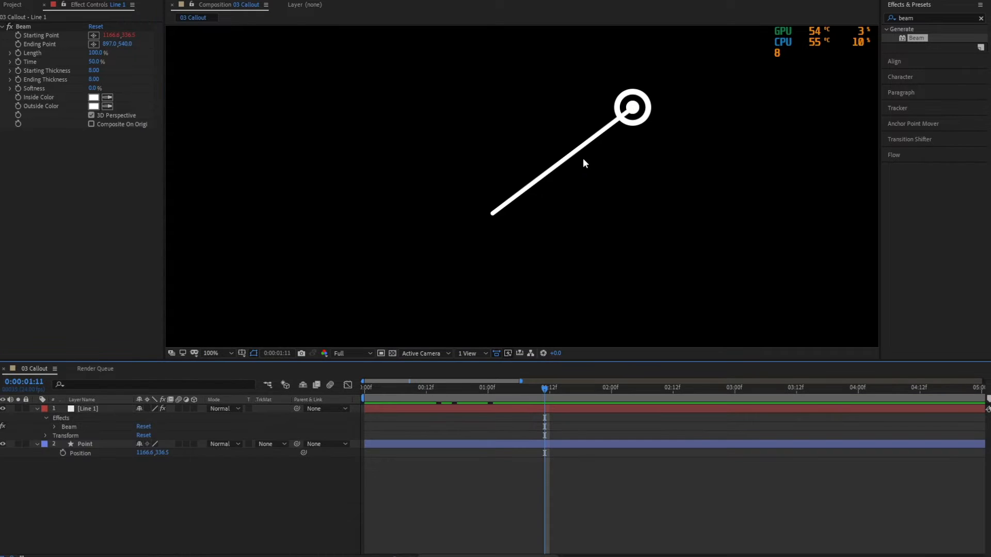
key(space)
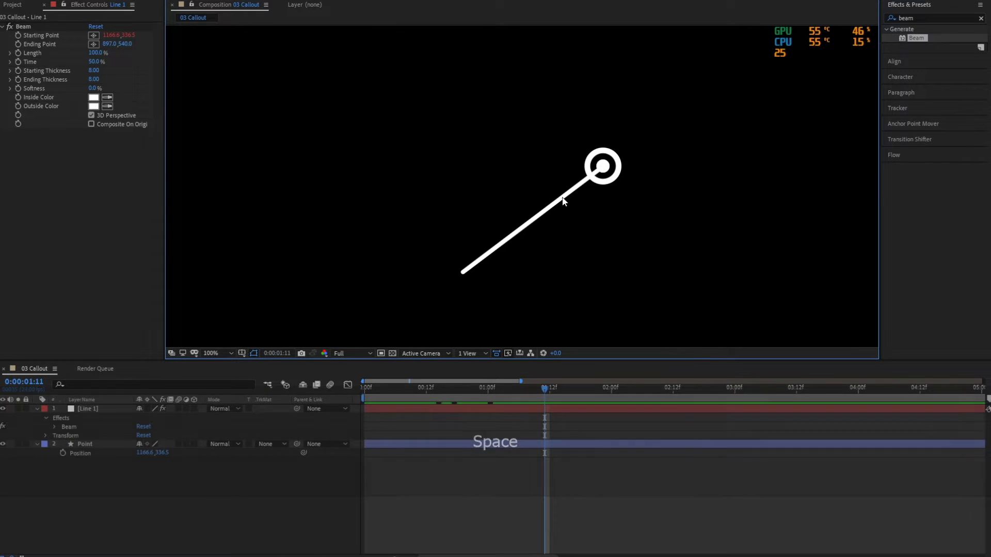
Set both Starting Thickness and Ending Thickness of Line 1's Beam to 10, then save the project.
click(79, 84)
drag(93, 72, 96, 75)
click(95, 72)
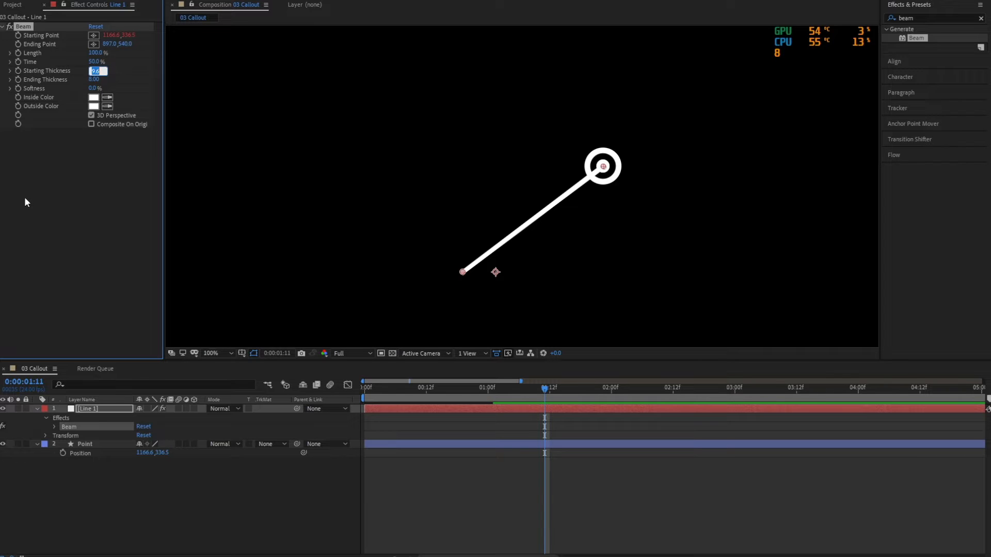
text(10)
key(Return)
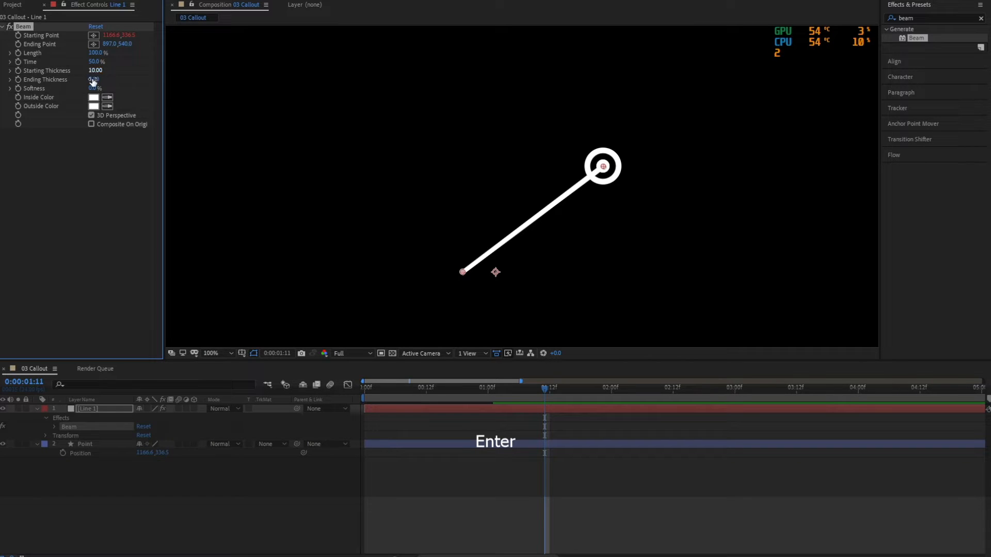
click(93, 80)
text(10)
key(Return)
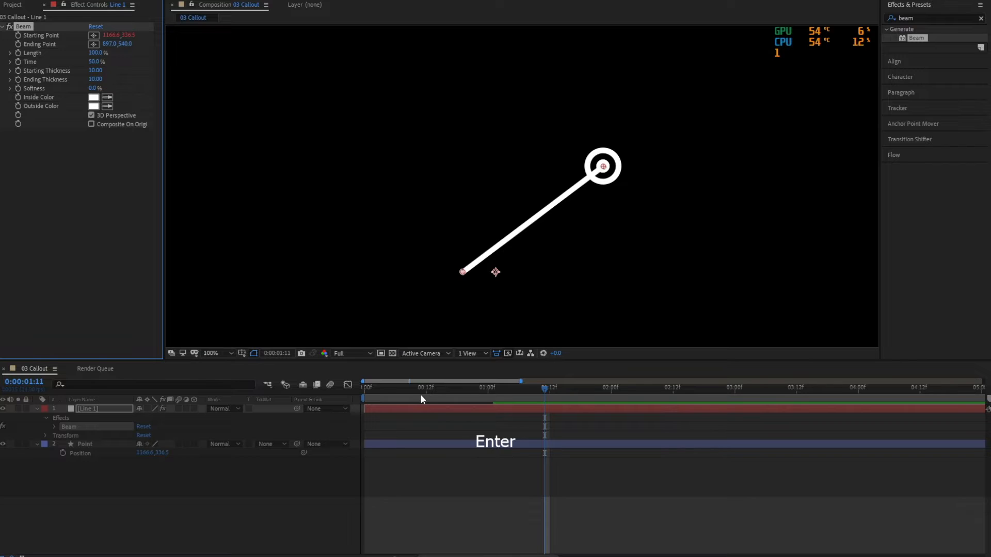
click(319, 498)
key(ctrl+s)
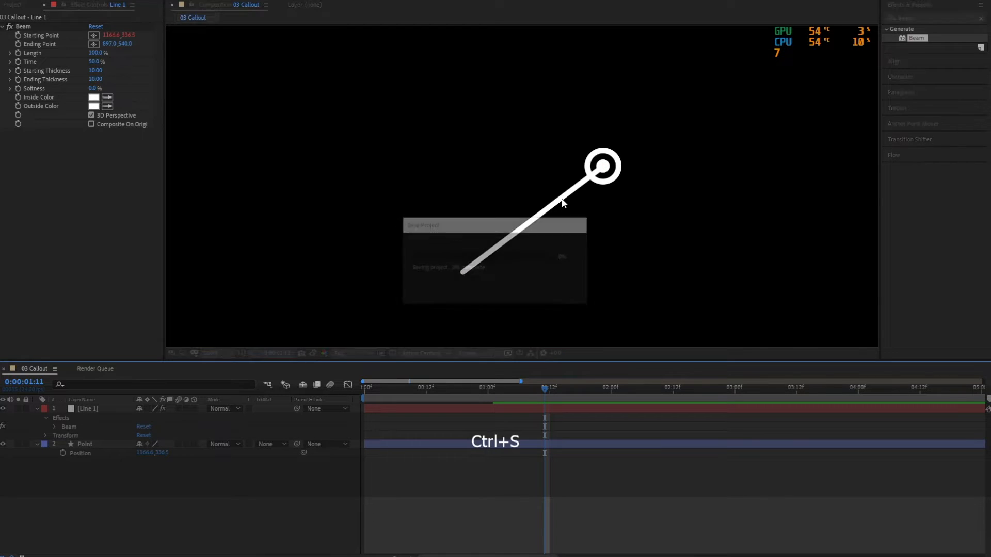
key(space)
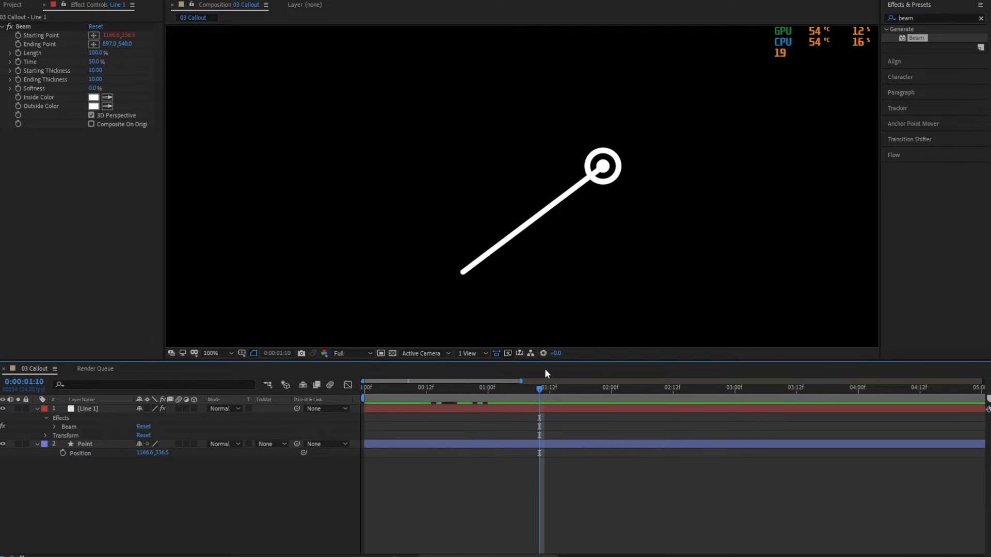
Duplicate the Line 1 layer and rename the copy Line 2.
key(comma)
click(109, 415)
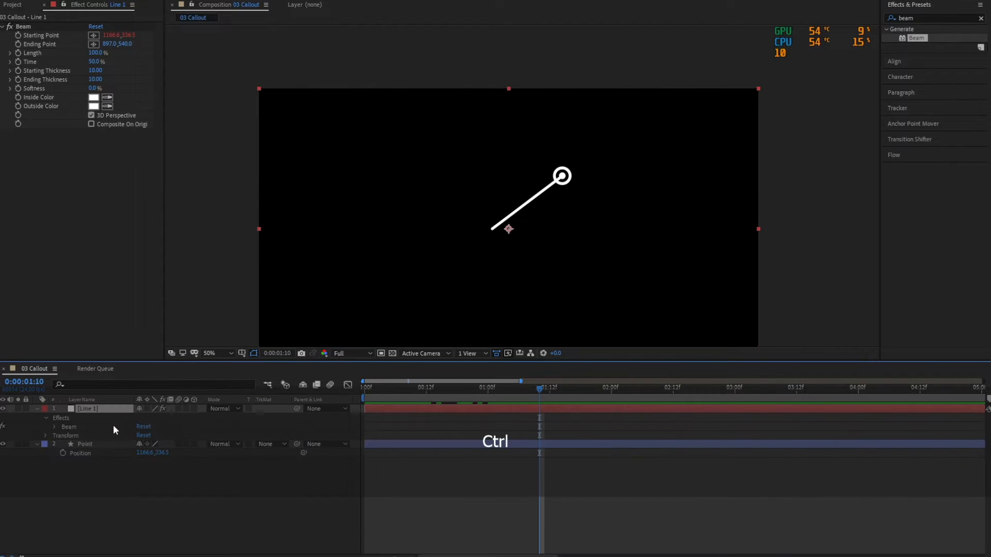
key(ctrl+d)
key(Return)
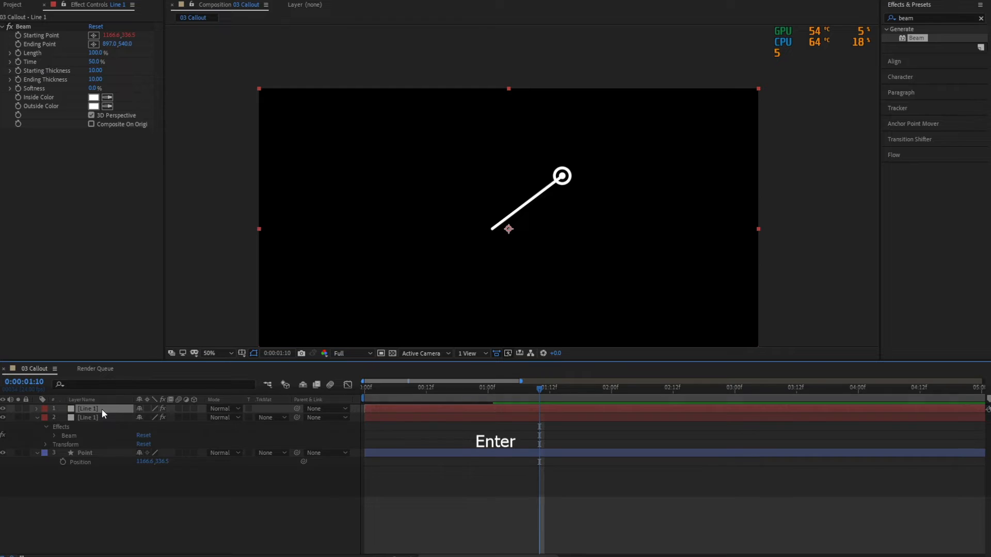
key(End)
key(BackSpace)
text(2)
key(Return)
click(127, 504)
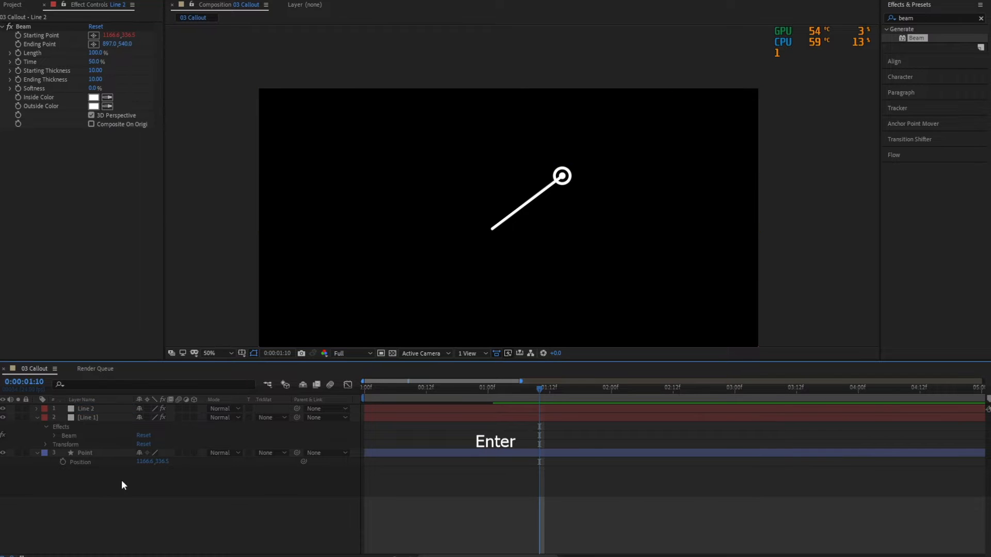
Expand Line 2's Beam properties and remove the expression from its Starting Point, then collapse the layer.
click(118, 407)
key(u)
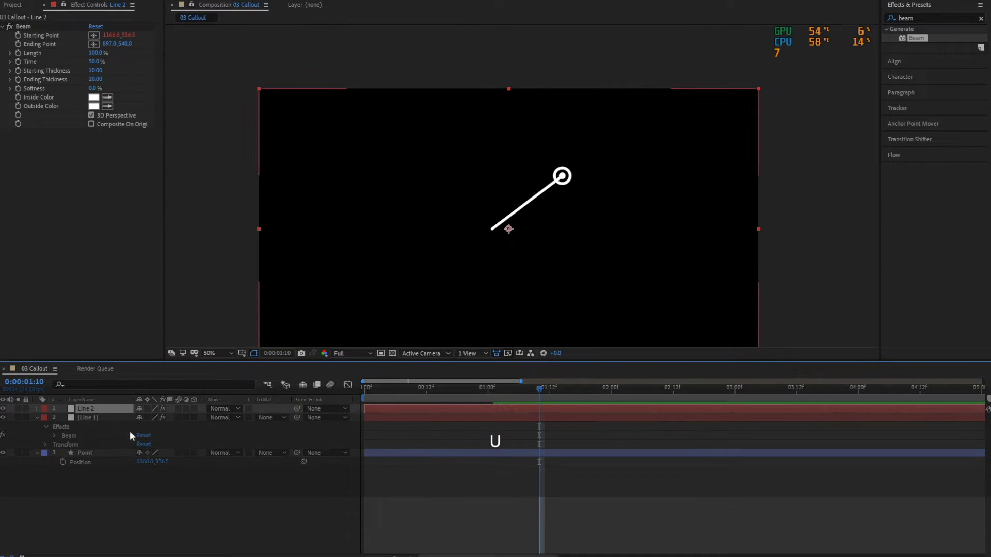
click(37, 417)
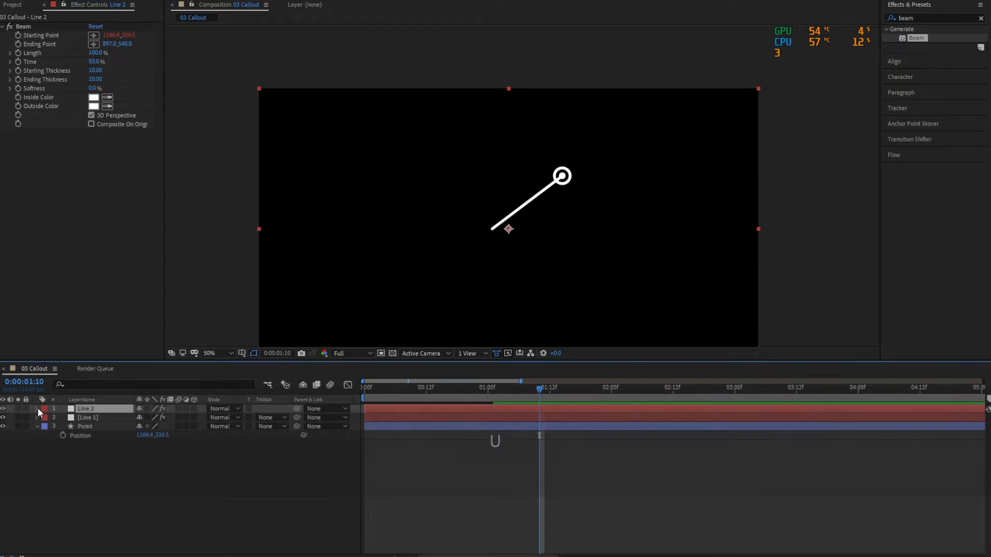
click(37, 408)
click(46, 418)
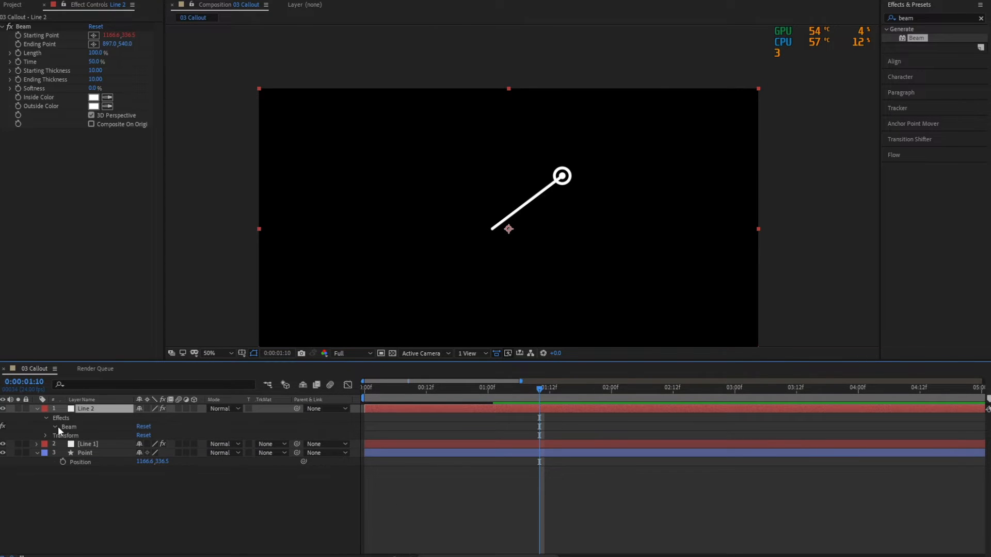
click(55, 427)
click(103, 438)
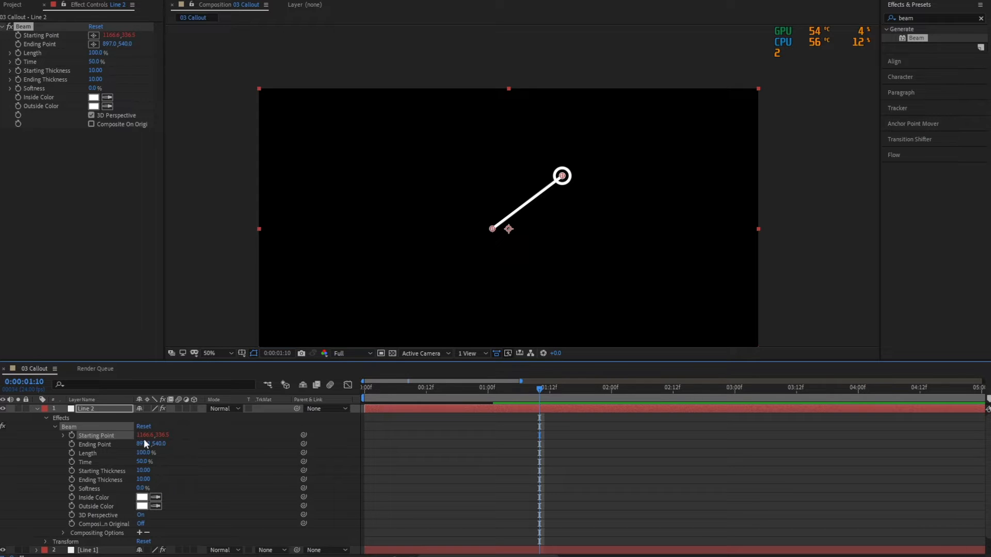
alt+click(72, 434)
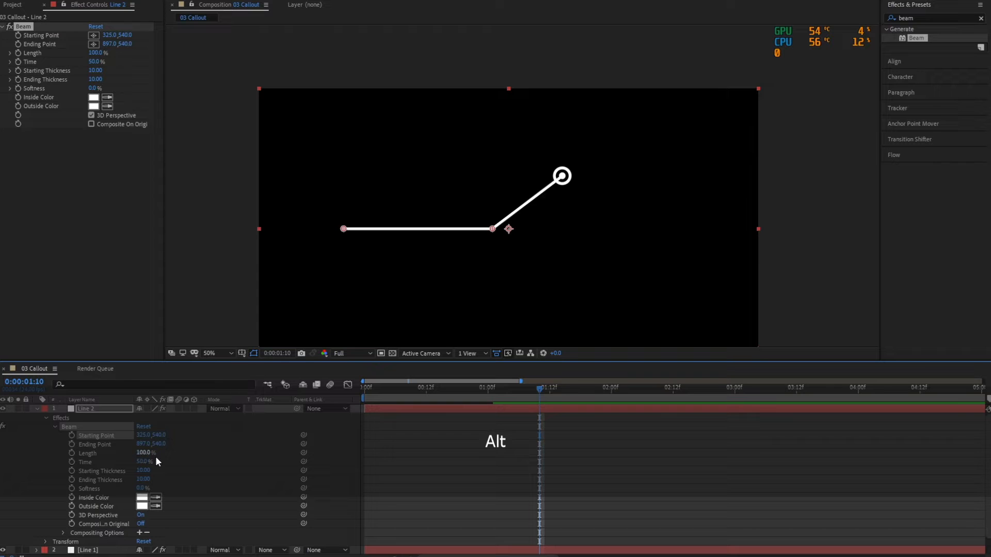
click(437, 481)
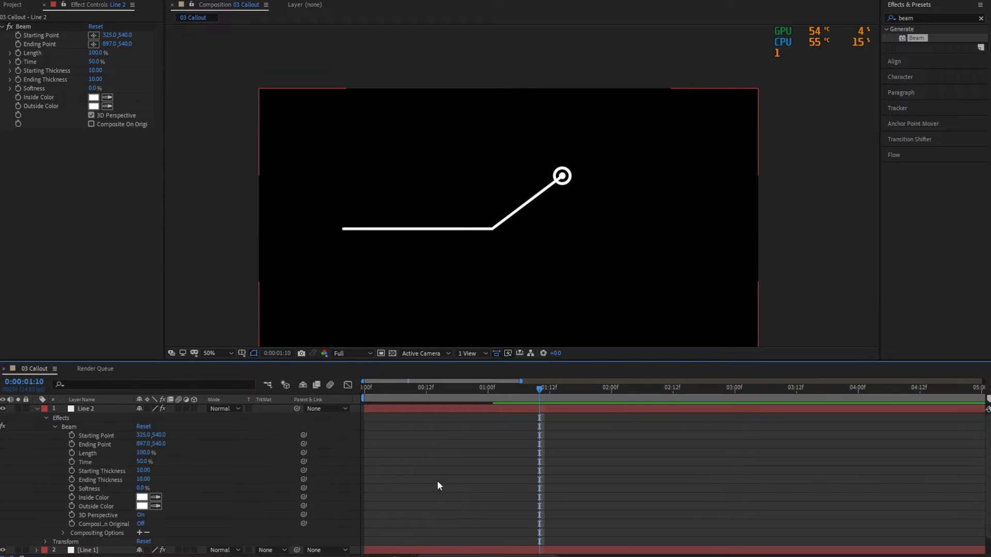
click(44, 416)
click(38, 410)
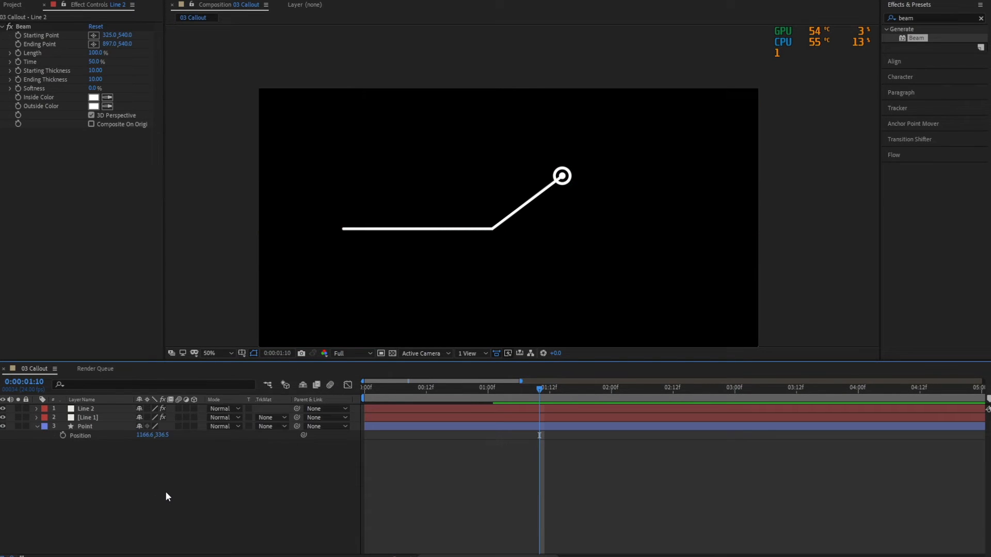
Add a null object and place its anchor at the joint where the diagonal and horizontal lines meet.
right_click(123, 495)
mouse_move(195, 381)
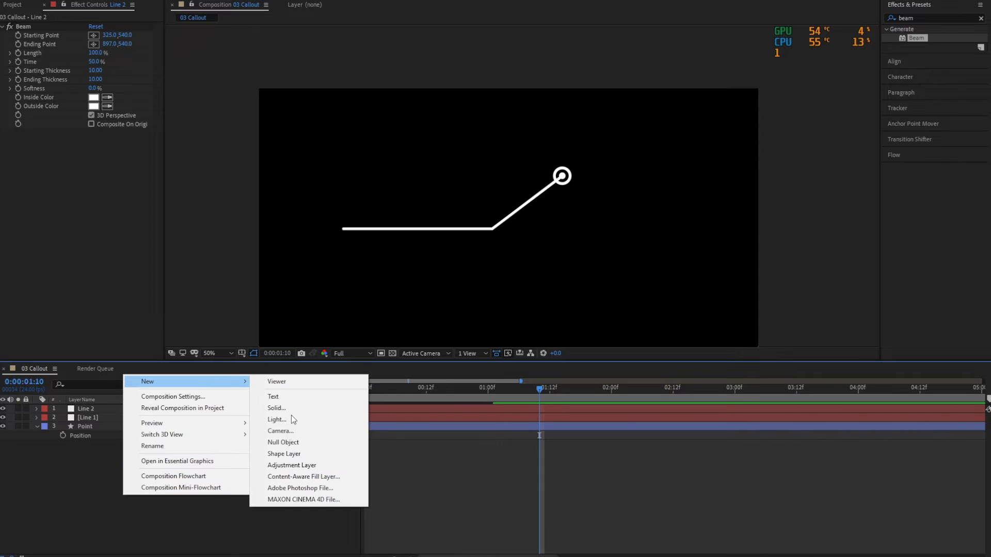
click(283, 443)
click(171, 514)
click(108, 407)
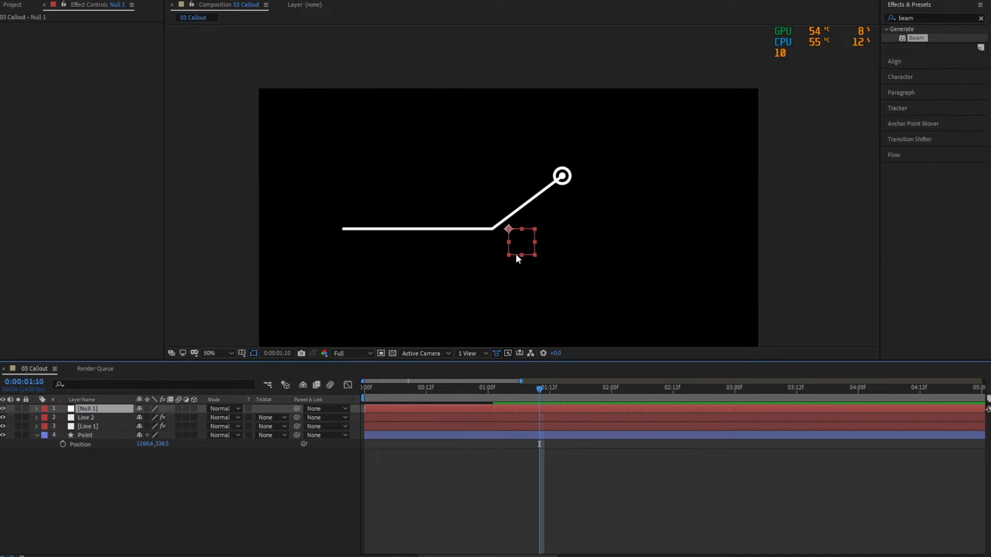
key(v)
scroll(516, 248, up, 2)
drag(514, 244, 574, 192)
click(120, 467)
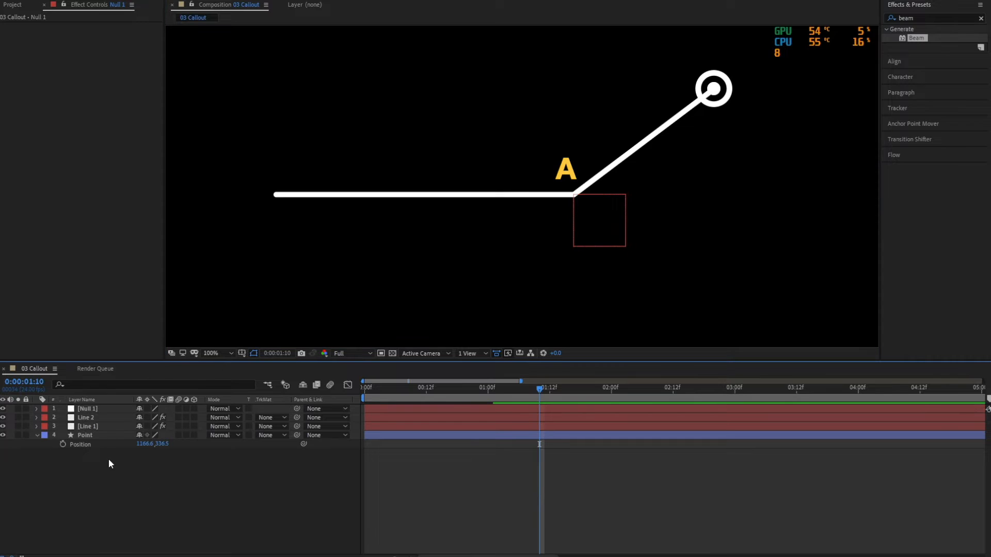
Duplicate the null, move the copy to the free end of the horizontal line, and save the project.
click(100, 411)
key(ctrl+d)
drag(574, 195, 283, 198)
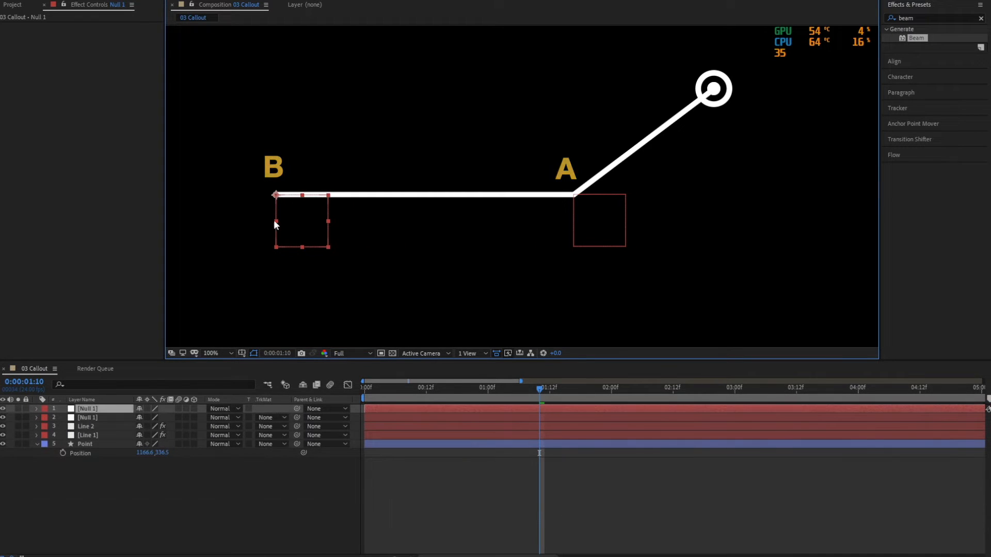
scroll(475, 240, down, 1)
key(ctrl+s)
key(F2)
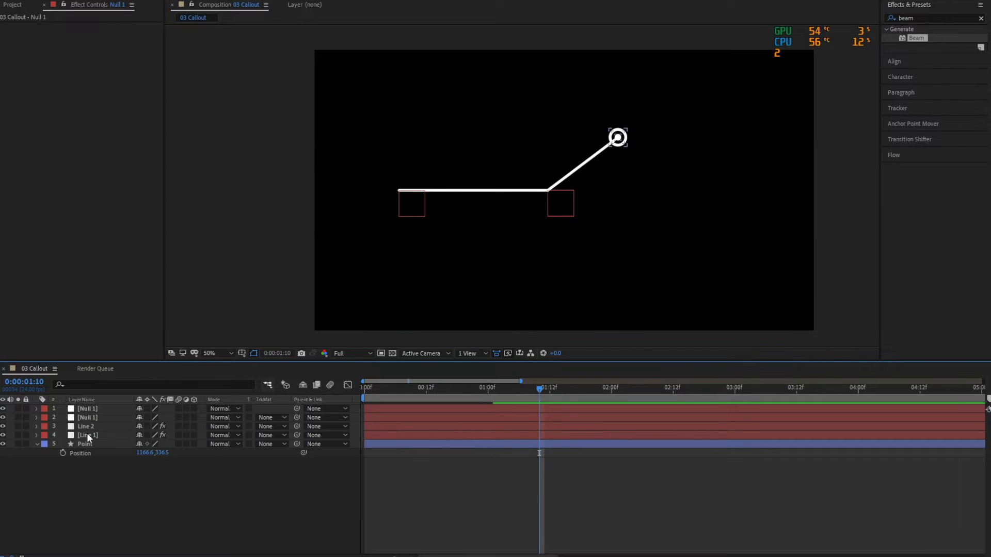
Rename the duplicated null at the free end of the horizontal line as Null 2.
click(92, 419)
click(102, 407)
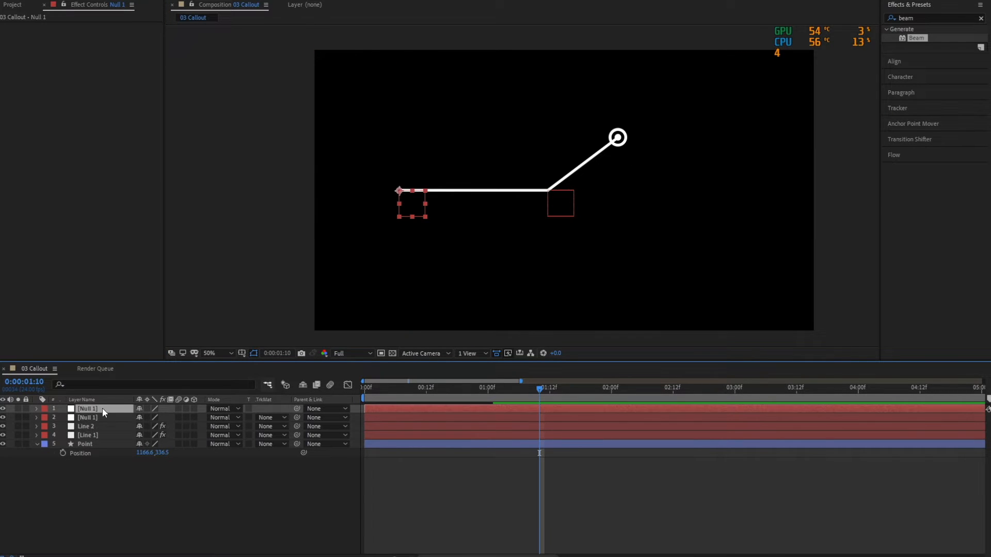
key(Return)
key(End)
key(BackSpace)
text(2)
key(Return)
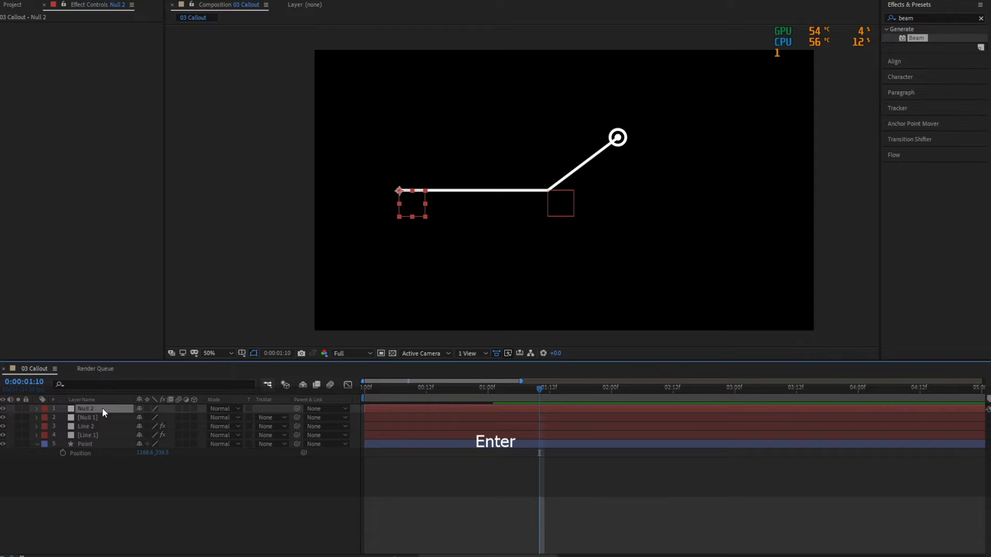
Reveal both nulls' Position and Line 2's Beam properties, and link the Beam's Starting Point to Null 1's Position with the pick whip.
click(103, 417)
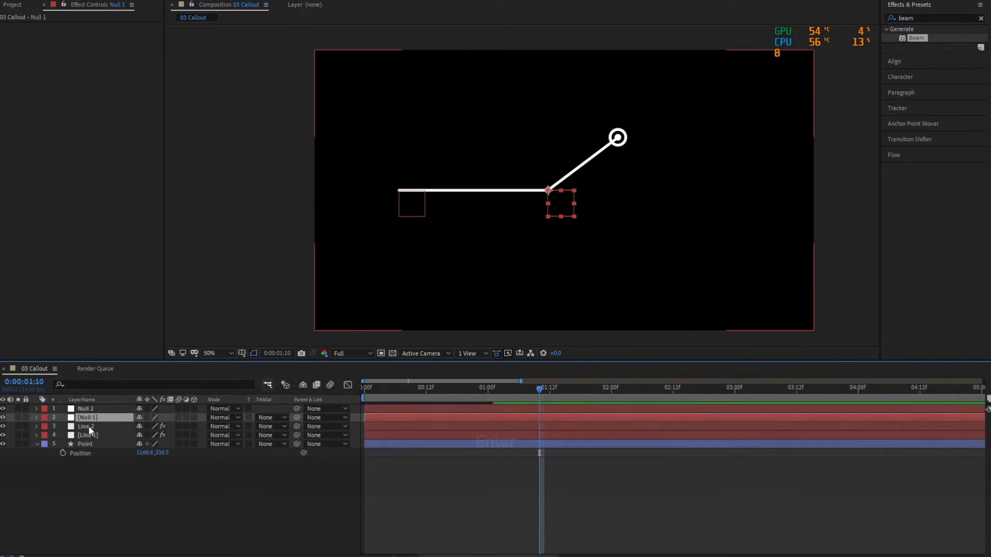
click(88, 425)
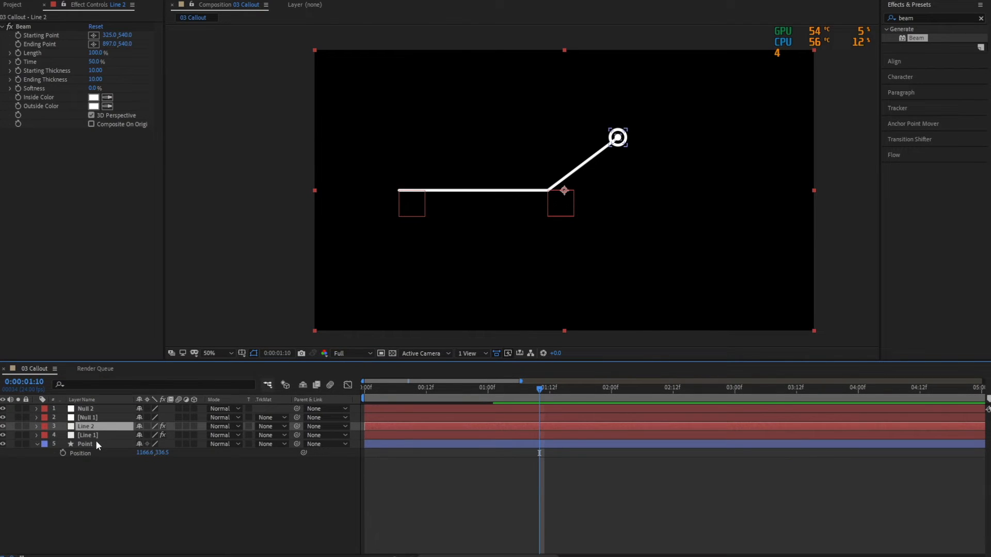
click(36, 427)
click(46, 435)
click(85, 416)
shift+click(91, 408)
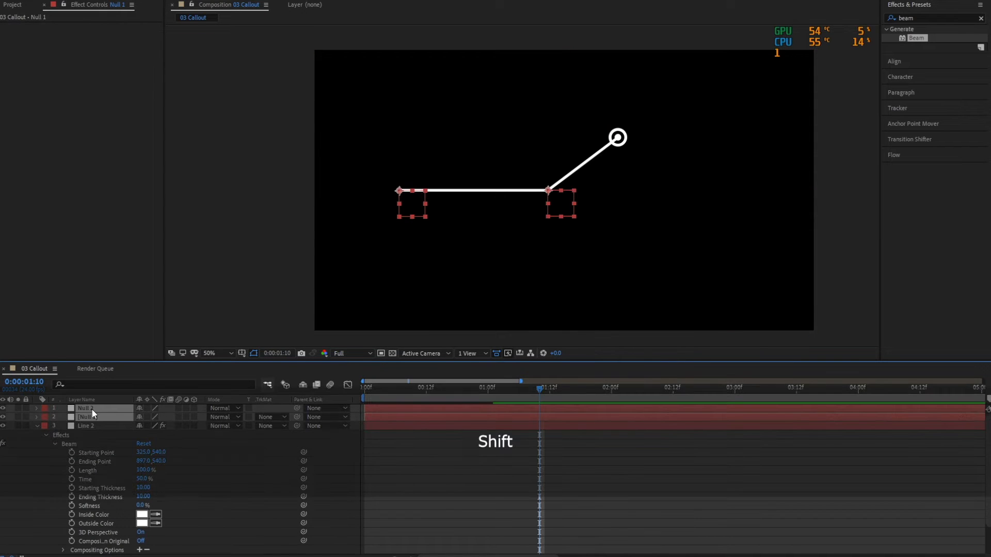
key(p)
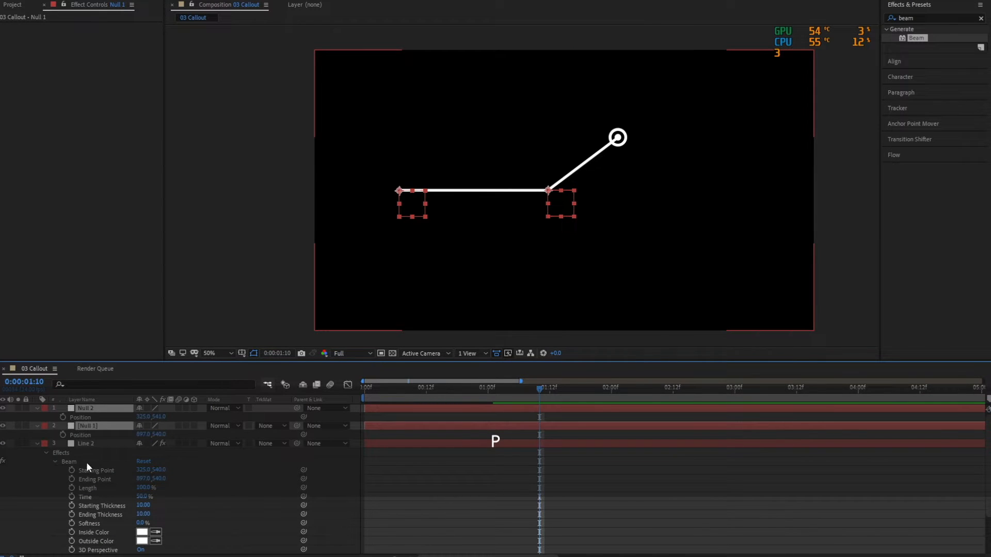
click(98, 470)
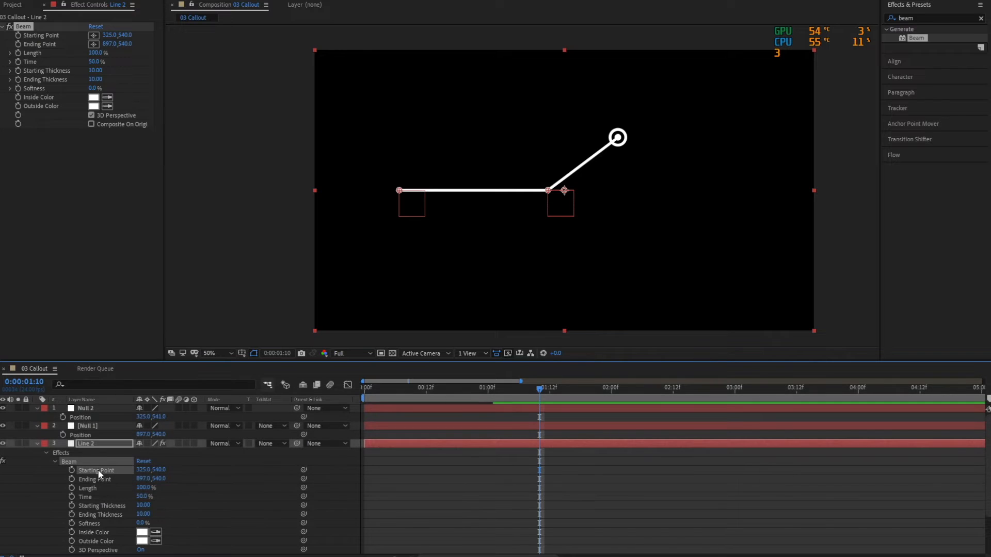
drag(303, 470, 85, 435)
Link Line 2's Beam Ending Point to Null 2's Position with the pick whip, and set Null 2's Y position to 540.
click(101, 478)
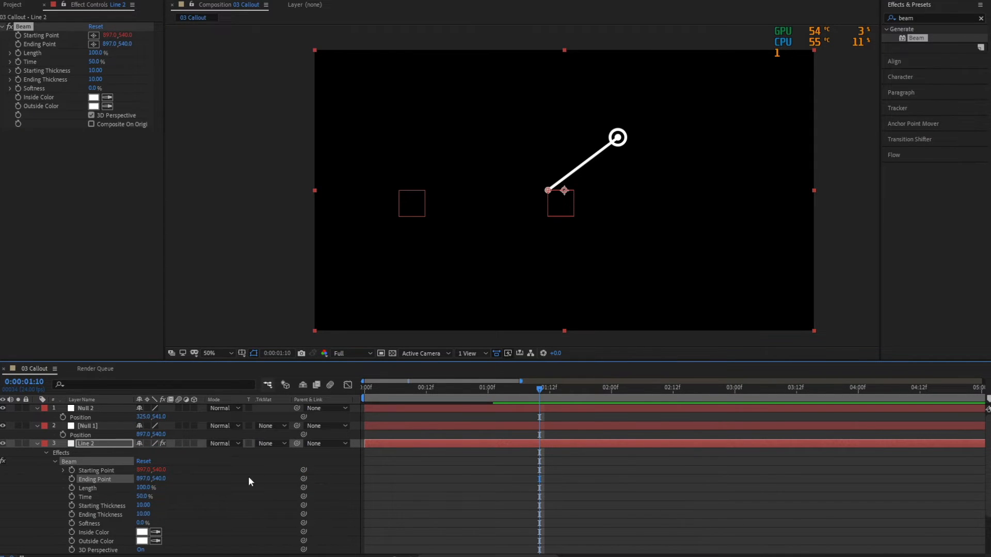
drag(304, 479, 82, 417)
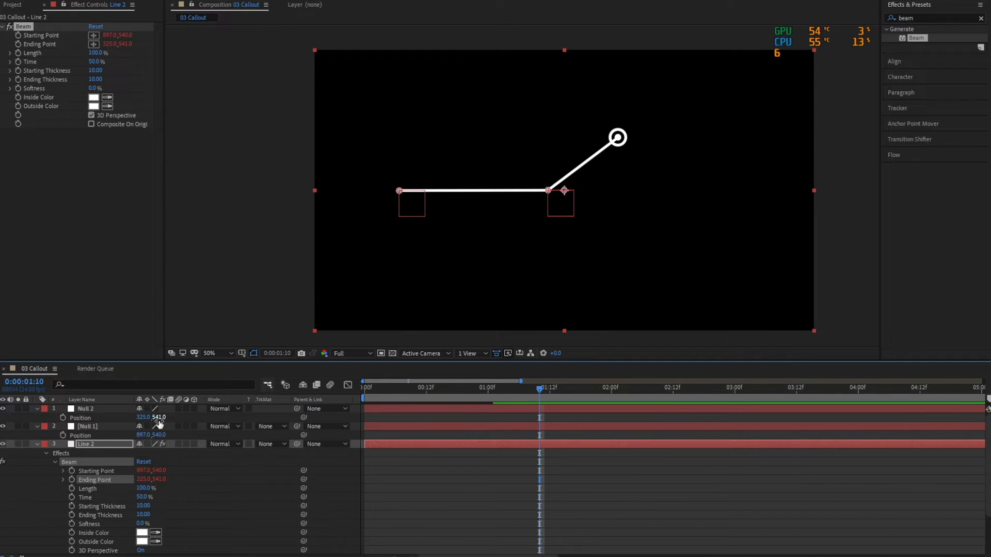
text(540)
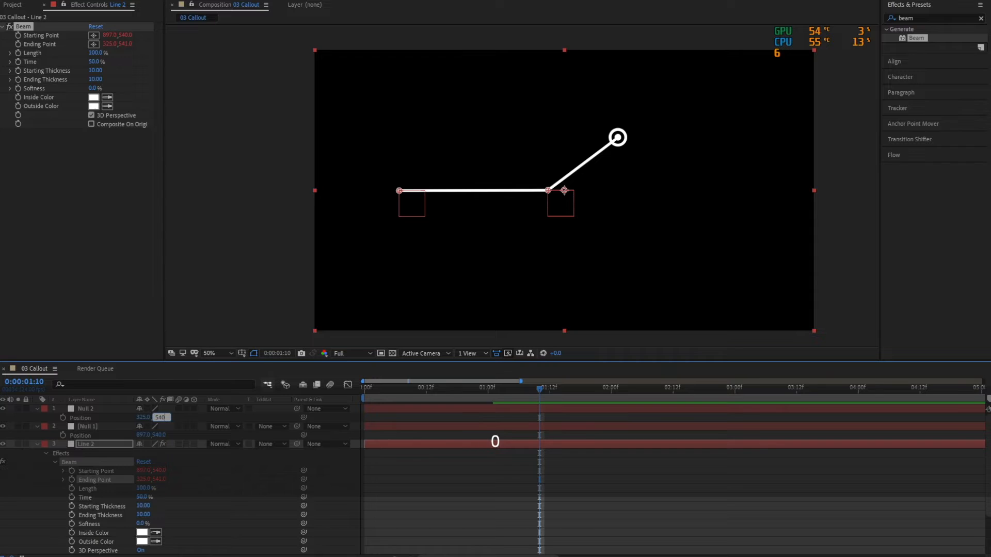
key(Return)
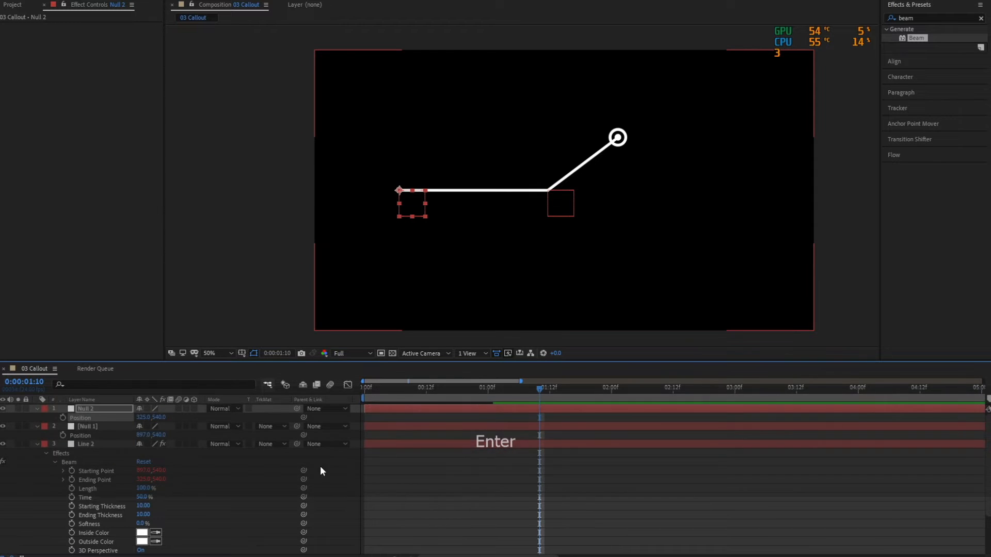
Reveal Line 1's Beam properties and link its Ending Point to Null 1's Position with the pick whip.
click(400, 490)
scroll(118, 502, down, 3)
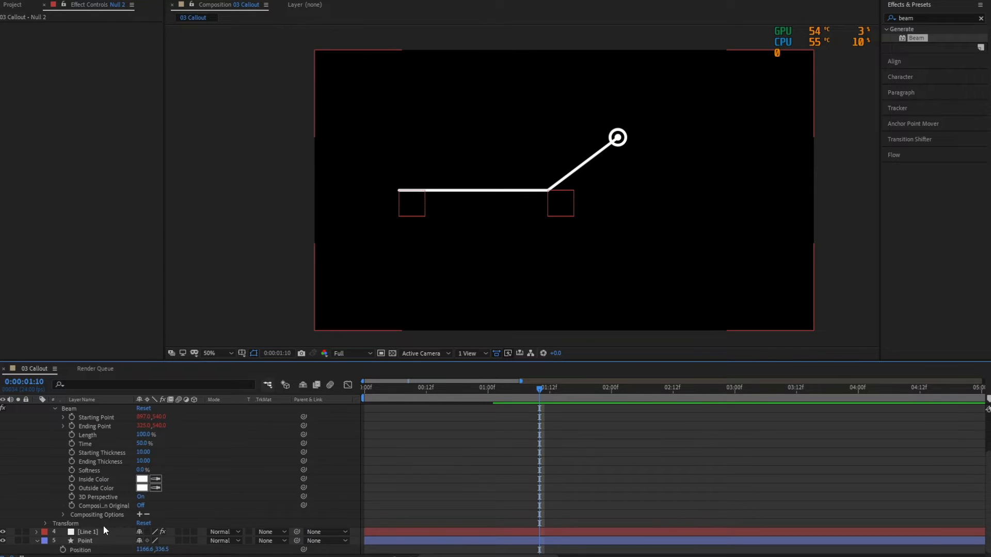
click(72, 532)
click(36, 532)
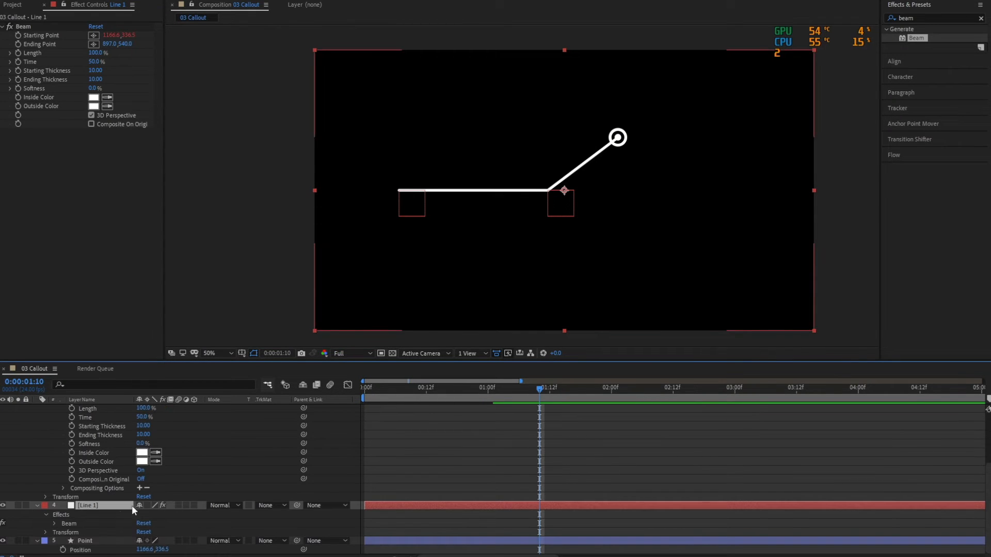
click(53, 522)
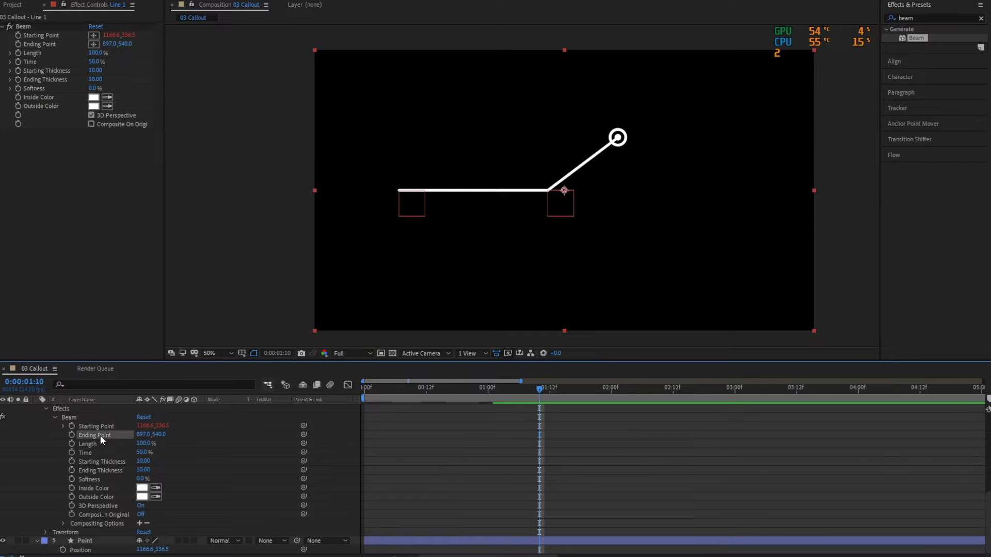
scroll(187, 491, up, 7)
click(37, 444)
scroll(154, 467, down, 1)
scroll(278, 463, up, 1)
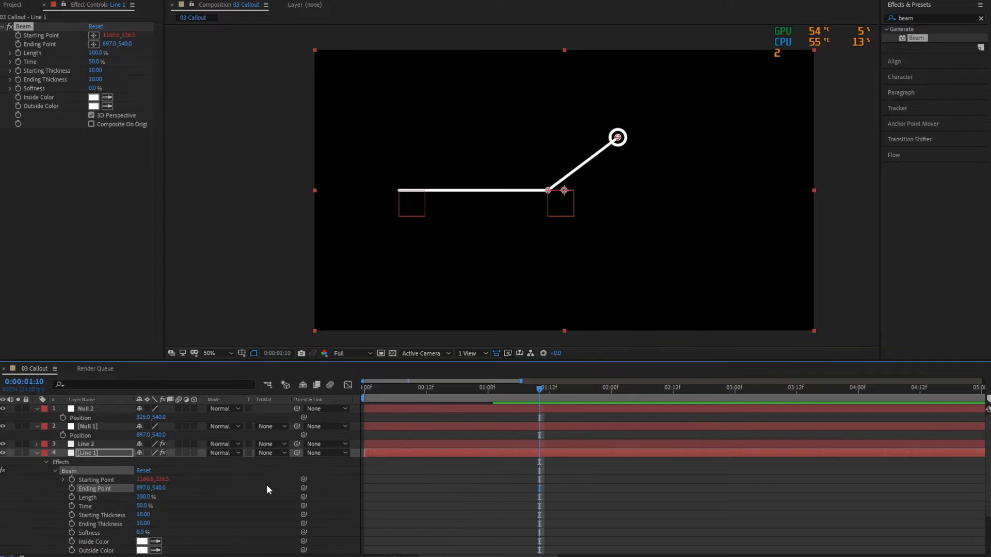
drag(302, 488, 91, 436)
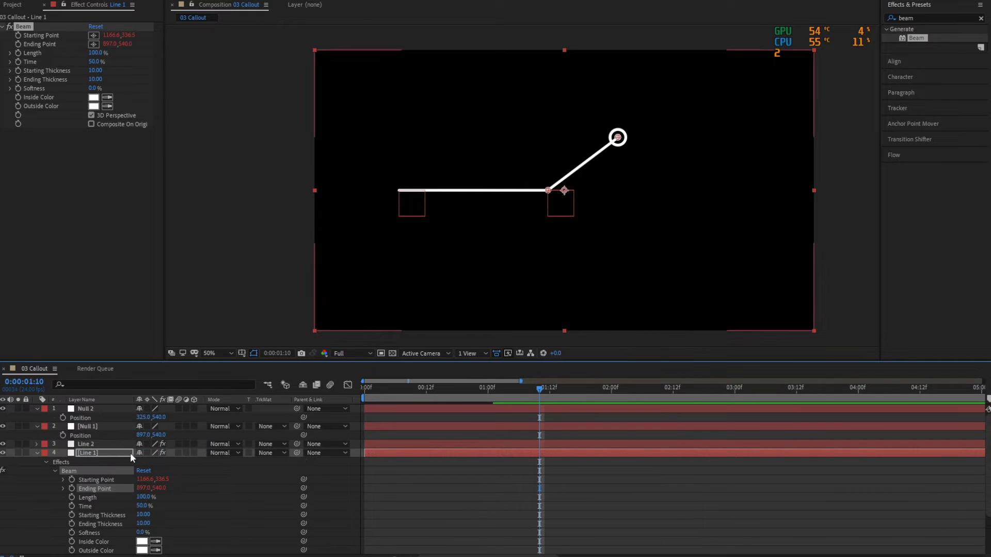
Collapse the properties of Line 1 and both null layers, and save the project.
click(39, 453)
click(37, 427)
click(38, 409)
key(ctrl+s)
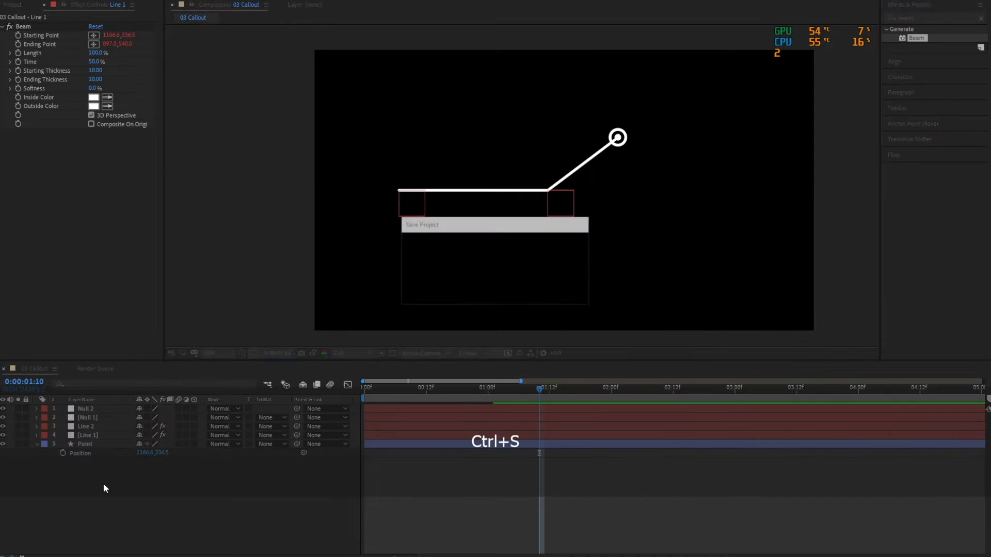
Test the line rig by moving Null 2 and Null 1, undo the moves, and save the project.
click(100, 410)
drag(400, 194, 389, 163)
click(549, 193)
drag(549, 193, 599, 249)
key(ctrl+z)
key(ctrl+z)
key(ctrl+z)
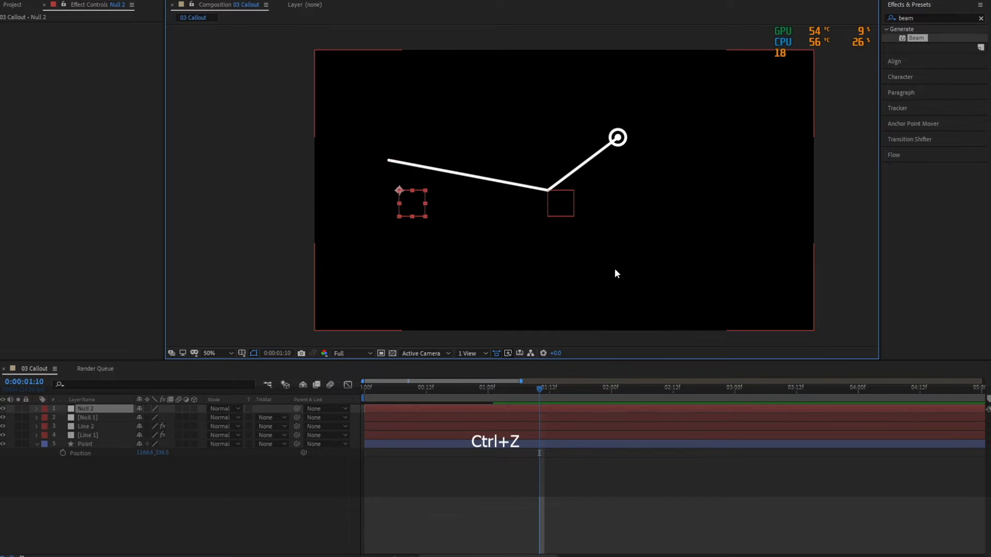
key(ctrl+z)
click(279, 492)
key(ctrl+s)
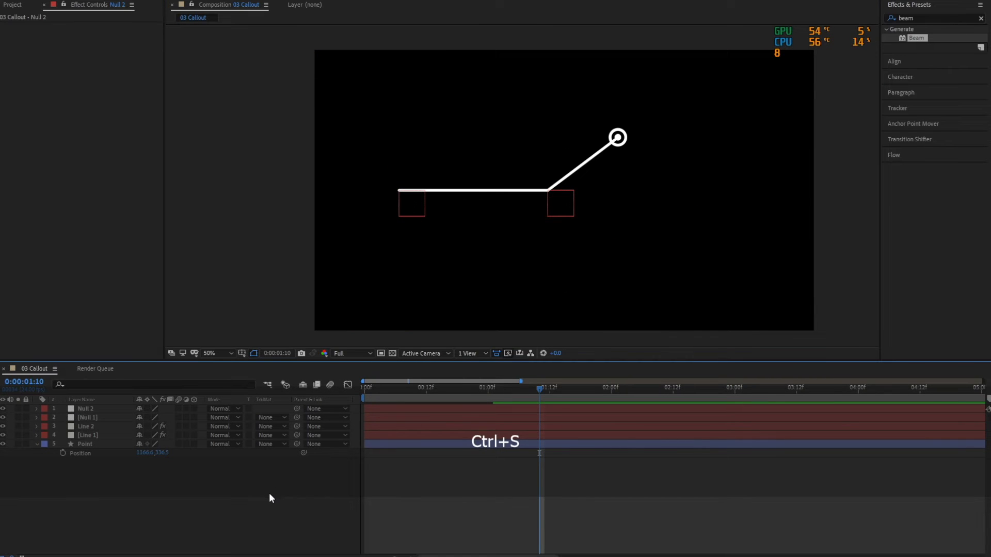
Move Null 2 horizontally toward Null 1 to shorten the horizontal line, and save the project.
click(94, 409)
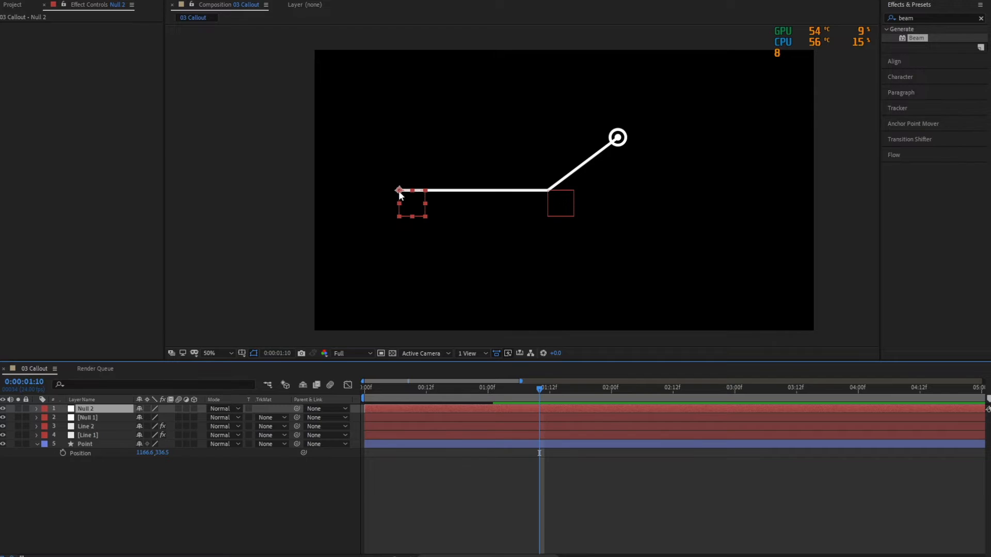
drag(399, 195, 428, 195)
click(289, 487)
key(ctrl+s)
Draw a white rectangle shape just above the horizontal line, spanning from Null 2 to Null 1.
click(117, 2)
click(135, 0)
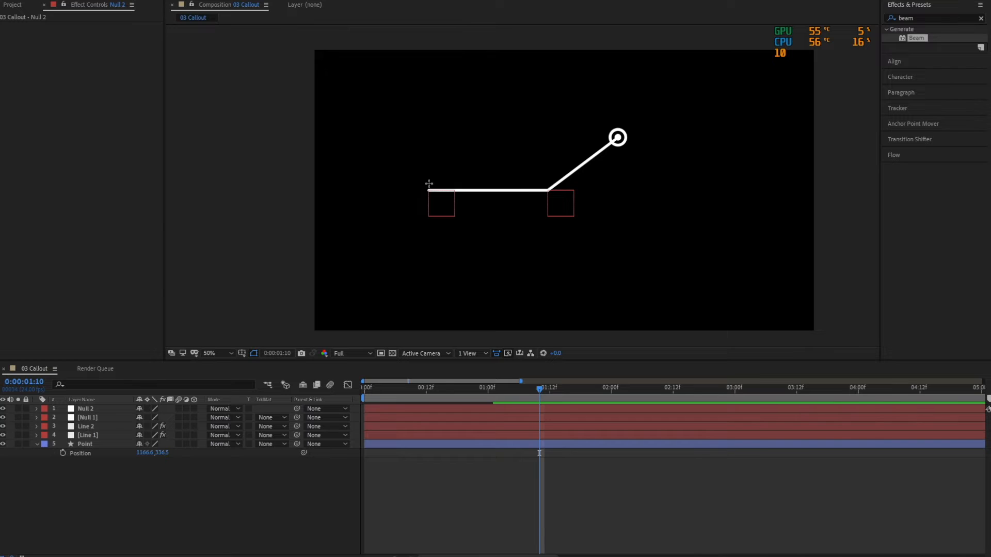
mouse_move(428, 184)
mouse_down()
mouse_move(469, 162)
mouse_move(546, 151)
mouse_up()
key(alt)
click(91, 415)
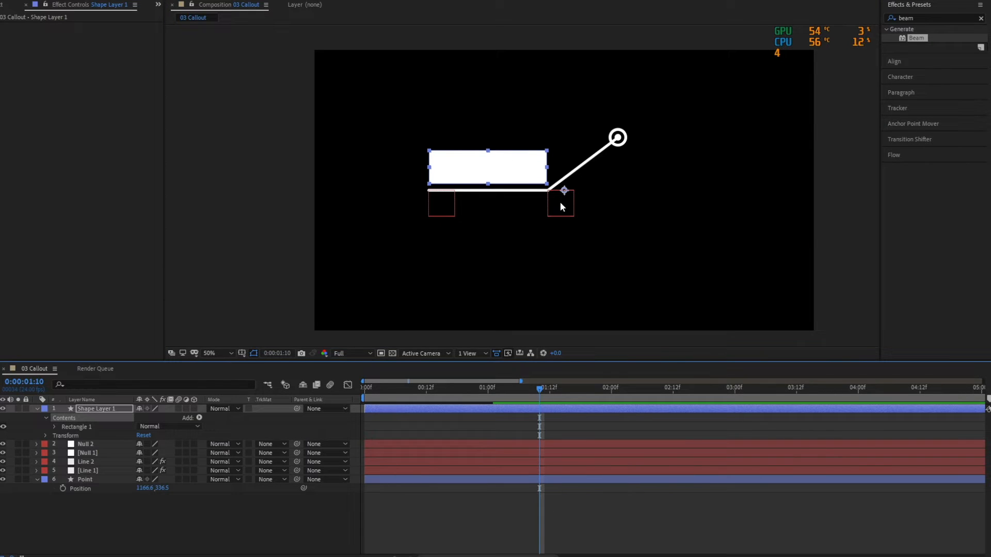
Move the rectangle's anchor point to its lower-left corner, reduce its height, and save the project.
key(y)
drag(563, 190, 488, 184)
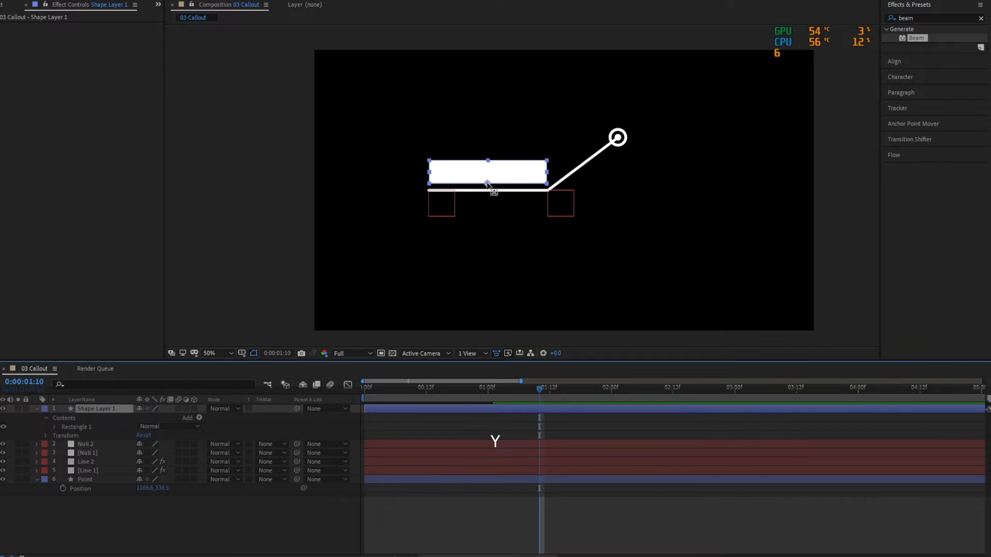
drag(487, 185, 429, 184)
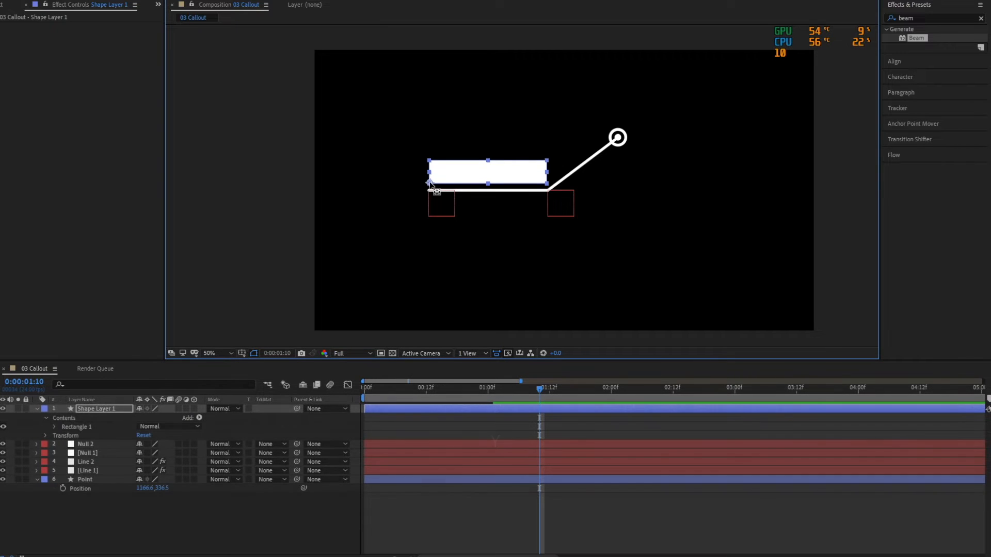
click(252, 526)
key(ctrl+s)
Rename the rectangle's shape layer as Text BG and save the project.
drag(542, 390, 565, 392)
click(115, 411)
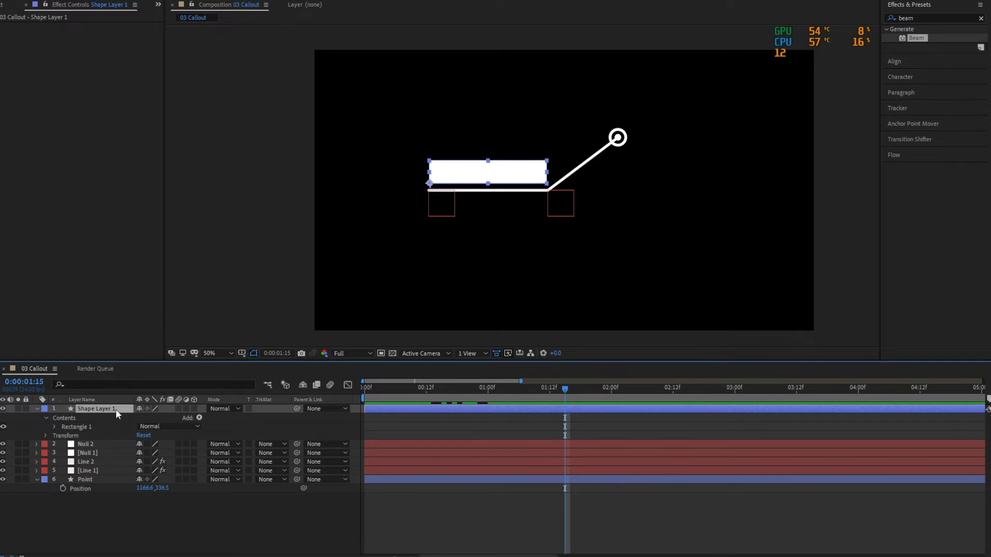
key(Return)
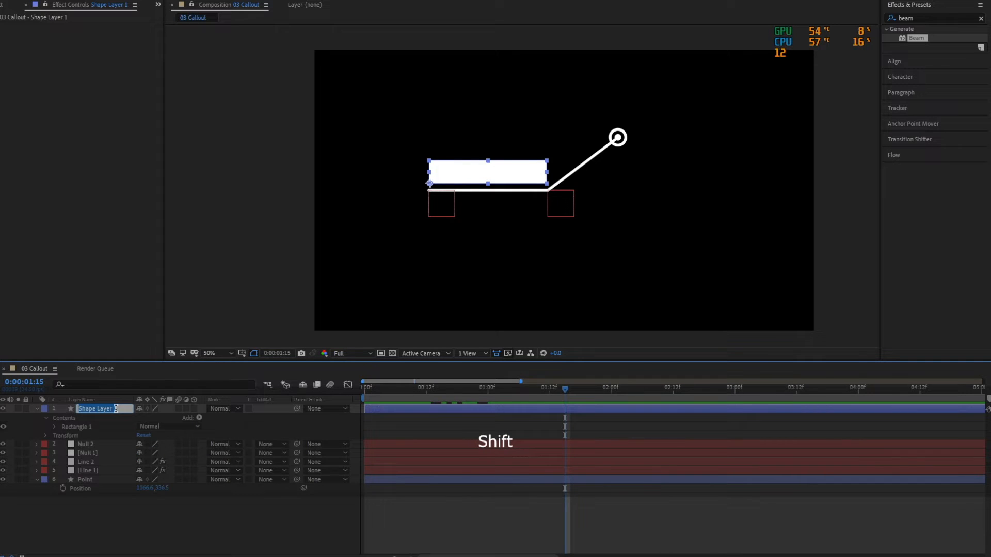
text(Text BG)
key(Return)
click(169, 521)
key(ctrl+s)
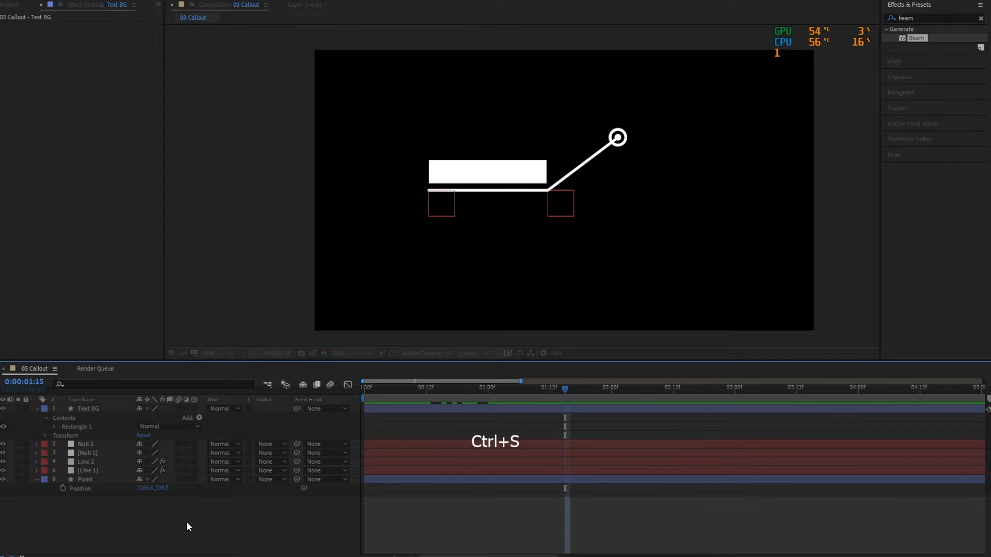
Add a text layer reading "SVM Bridge" over the white rectangle.
key(ctrl+t)
click(445, 190)
text(S)
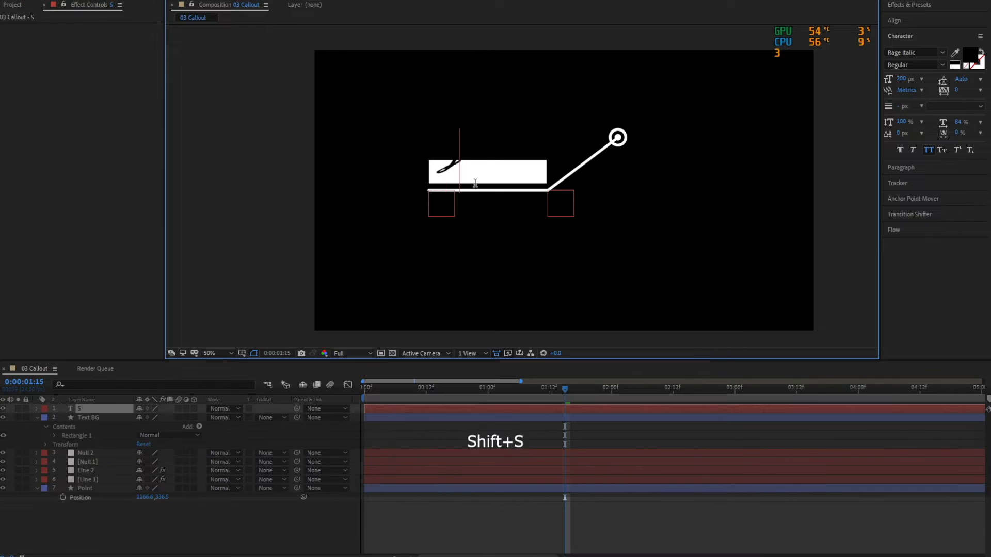
text(VM Bridge)
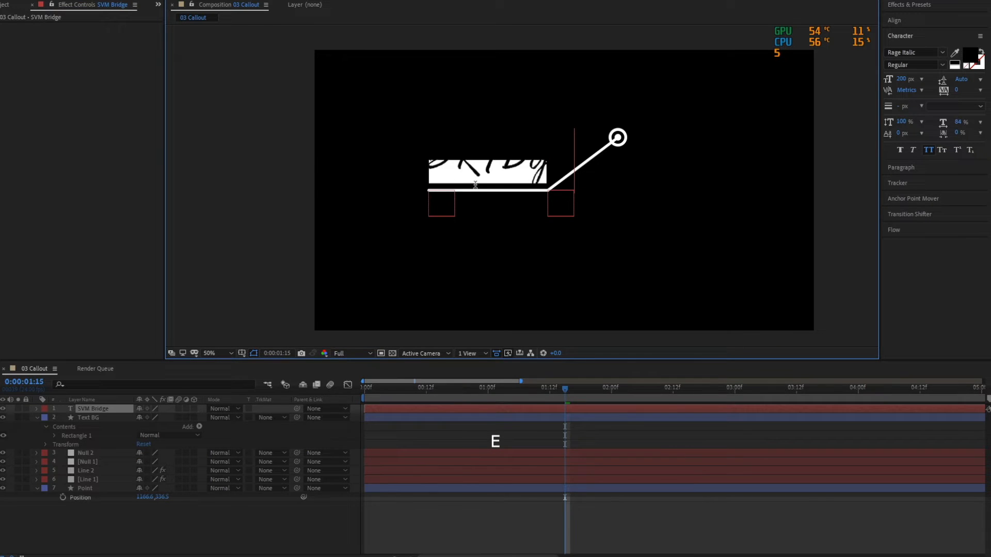
key(ctrl)
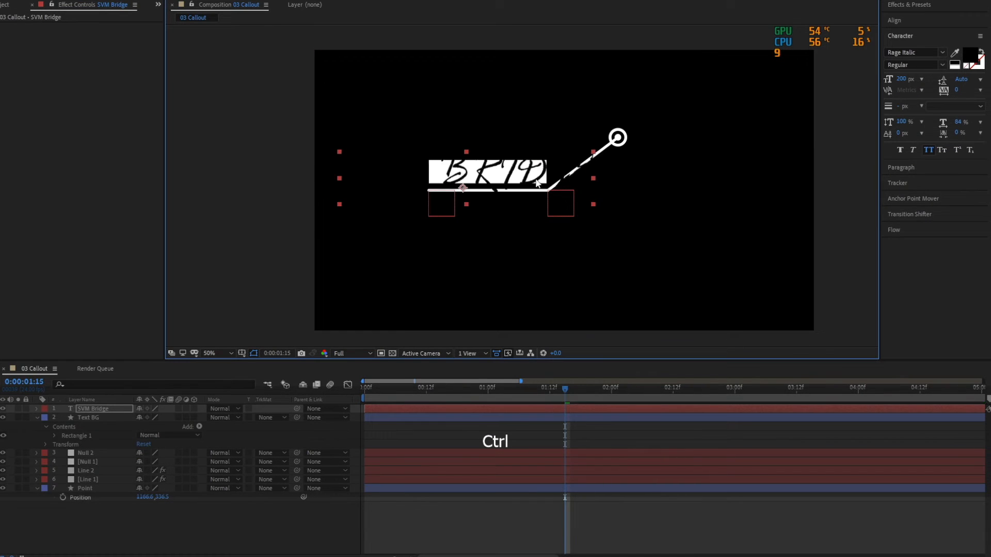
Format the text in Myriad Pro Bold at 83 px, center it on the white rectangle, and save the project.
click(918, 52)
text(myriad)
key(Return)
drag(901, 79, 847, 79)
drag(506, 177, 533, 171)
drag(898, 80, 892, 79)
drag(522, 177, 522, 174)
click(285, 495)
key(ctrl+s)
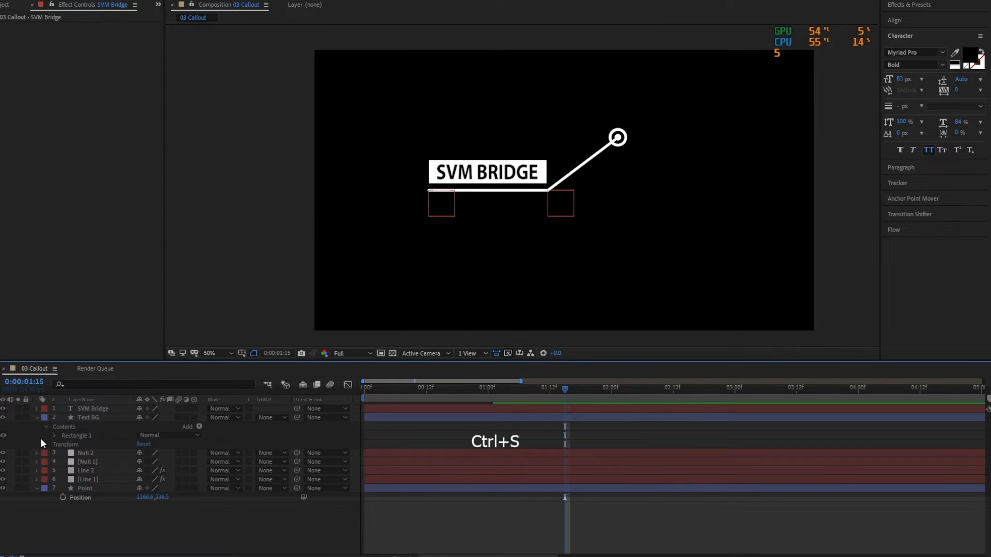
Add Scale keyframes to Text BG at 0:00:01:00 and 0:00:01:09, and apply Easy Ease to both.
click(37, 417)
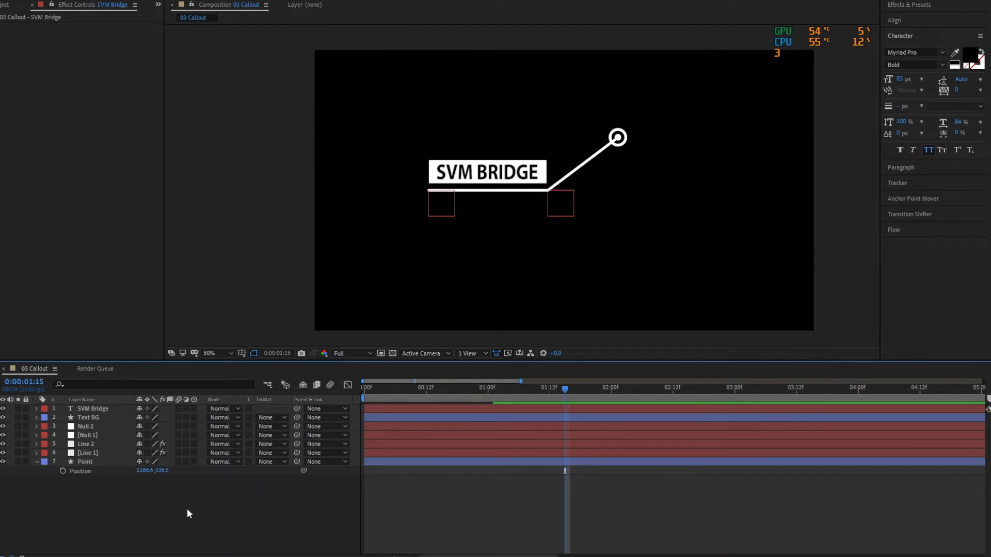
click(104, 418)
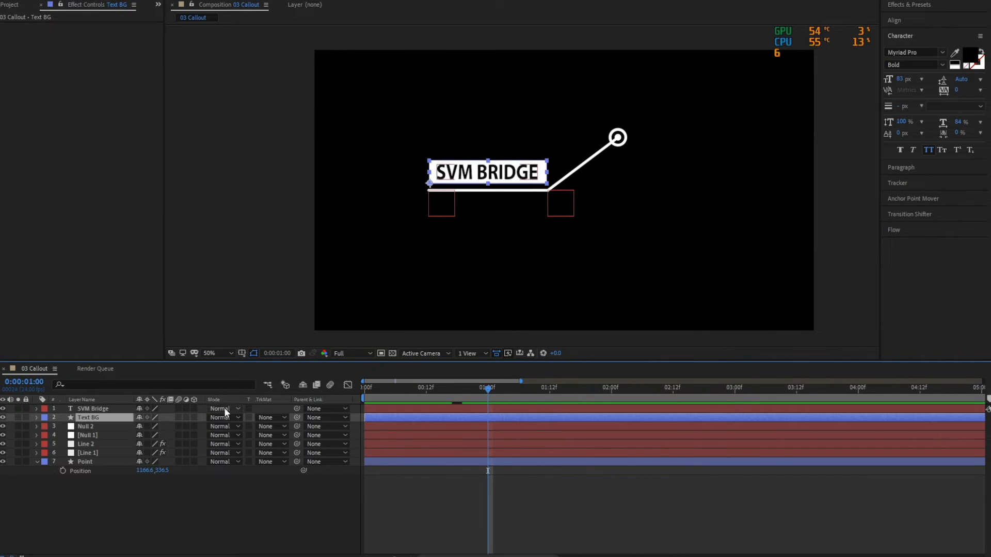
key(s)
click(62, 427)
drag(488, 388, 534, 388)
click(10, 427)
drag(549, 424, 465, 431)
key(F9)
Set Text BG's Scale to 0% at the 0:00:01:00 keyframe and preview the animation.
click(3, 426)
click(170, 426)
text(0)
key(Return)
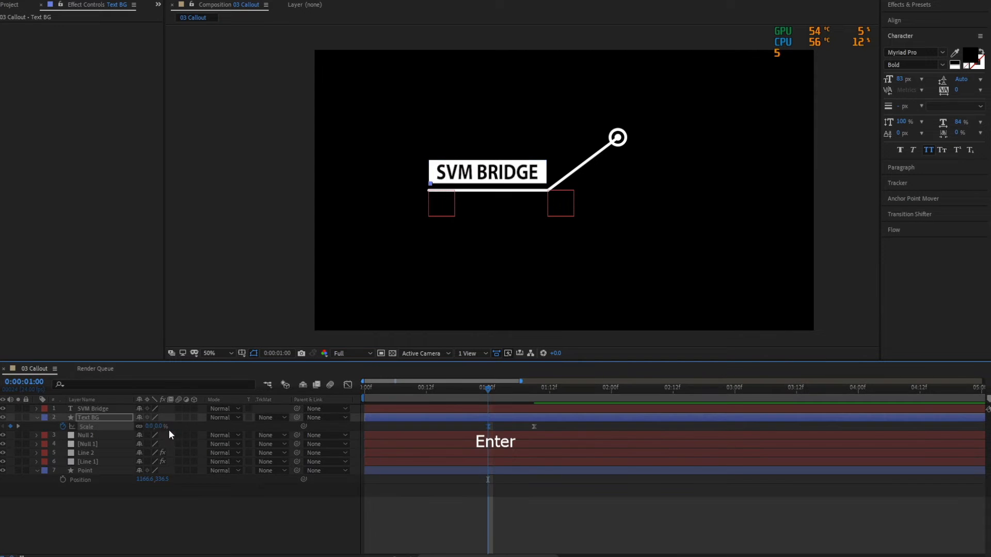
key(space)
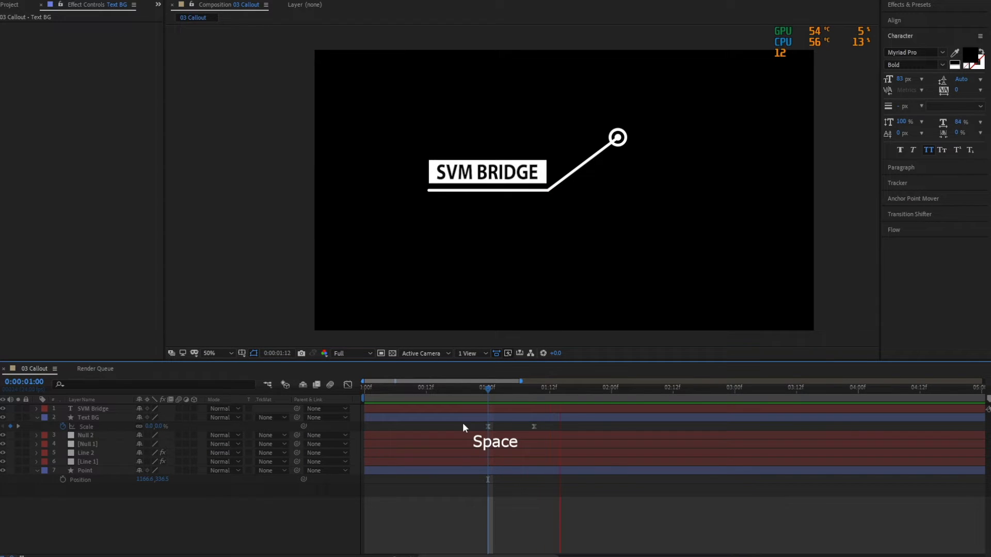
Retime Text BG's ending Scale keyframe to about 0:00:01:11, make the starting keyframe linear, and save after previewing.
drag(534, 426, 549, 426)
click(477, 392)
key(space)
key(ctrl+s)
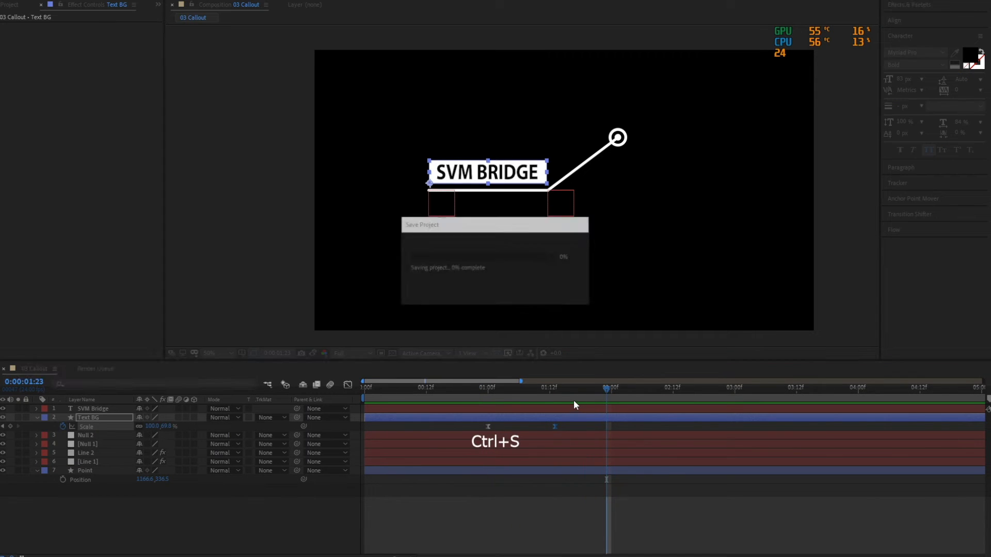
key(space)
key(space)
key(space)
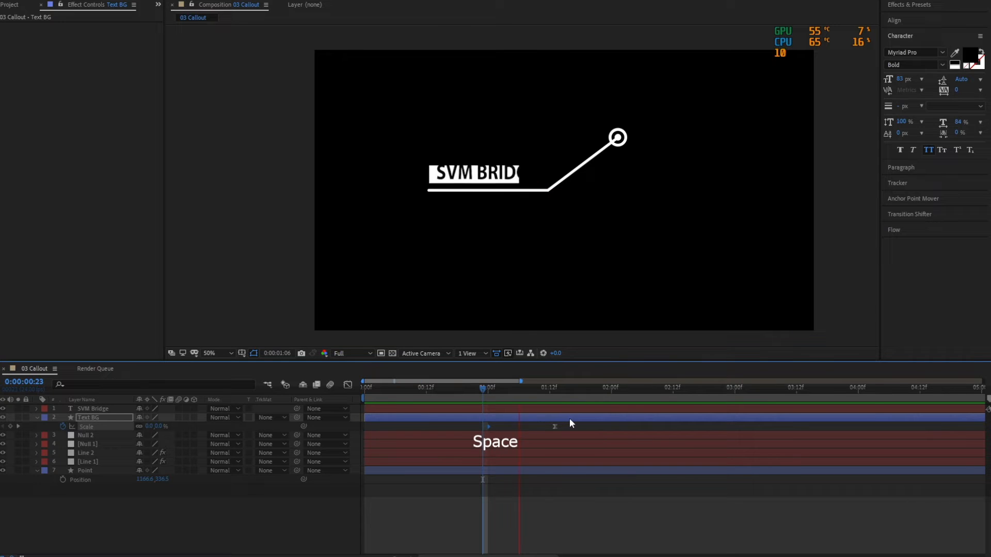
key(ctrl+s)
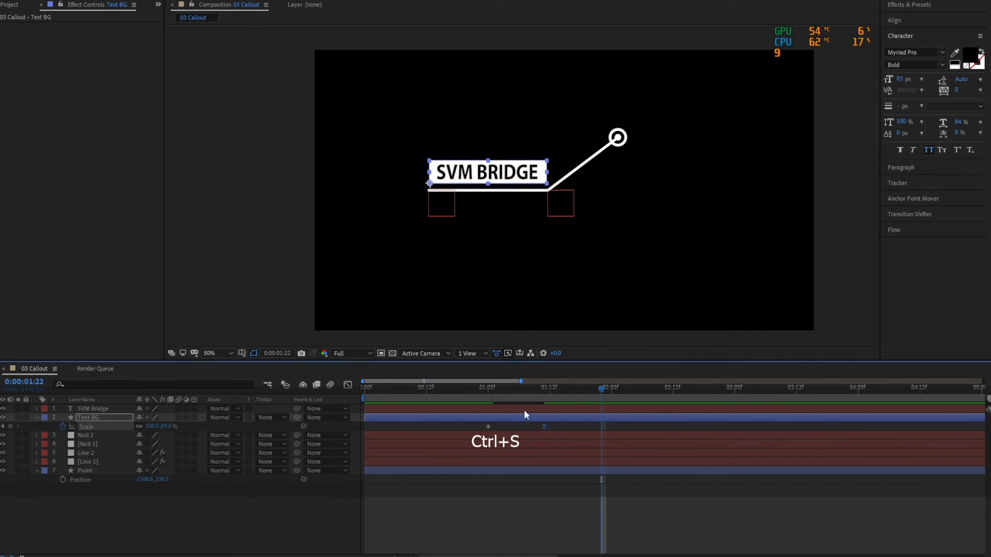
key(space)
key(ctrl+s)
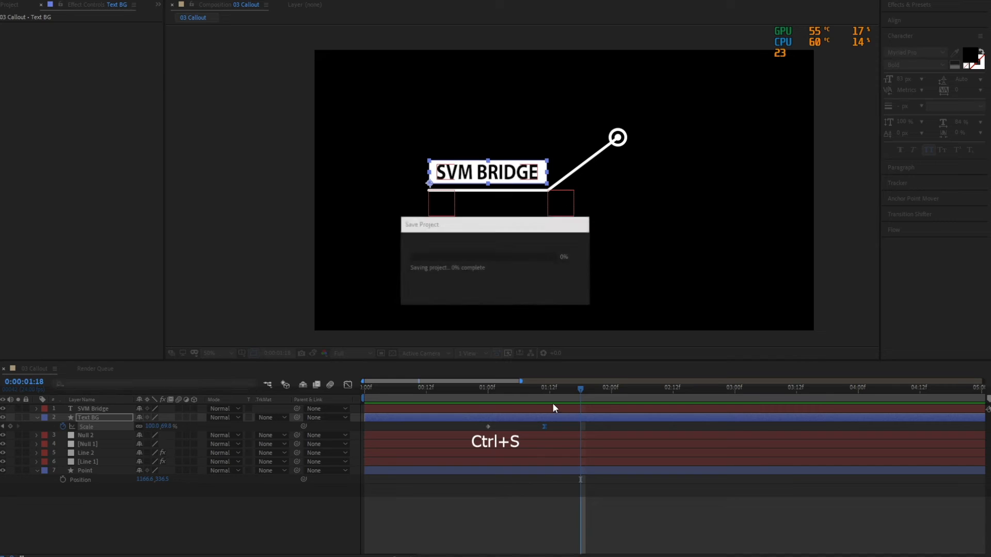
At 0:00:01:09, draw a rectangular mask around the lettering on the SVM Bridge text layer.
mouse_move(518, 388)
mouse_down()
mouse_move(505, 390)
mouse_move(534, 398)
mouse_up()
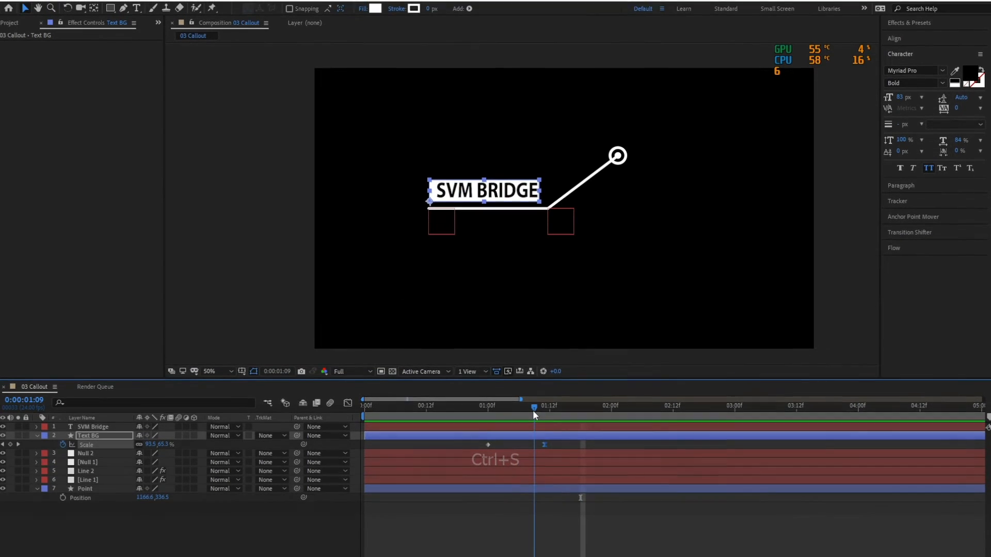
click(98, 413)
key(q)
mouse_move(435, 206)
mouse_down()
mouse_move(541, 175)
mouse_move(536, 190)
mouse_up()
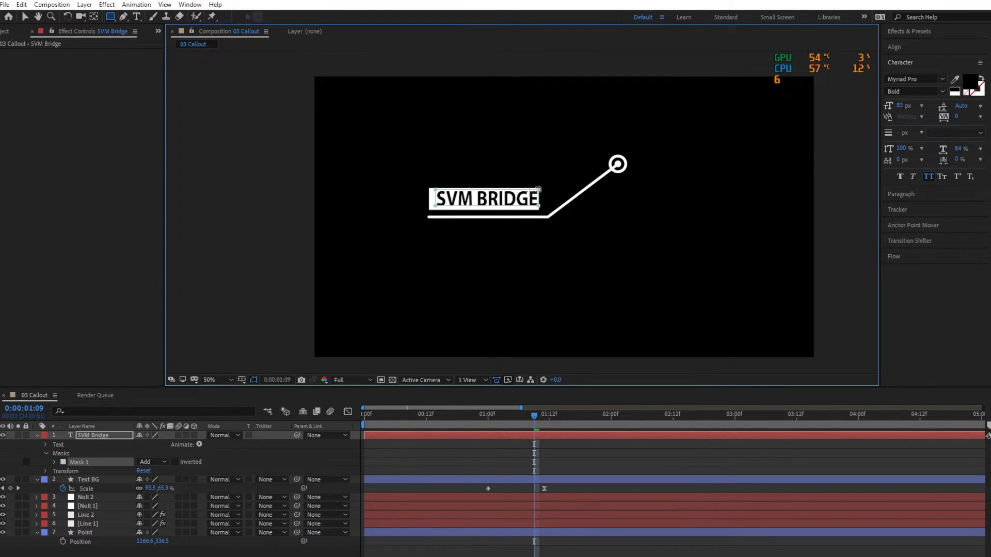
Extend the text mask's lower edge slightly below the lettering and save the project.
scroll(523, 212, up, 2)
key(period)
click(26, 17)
click(581, 128)
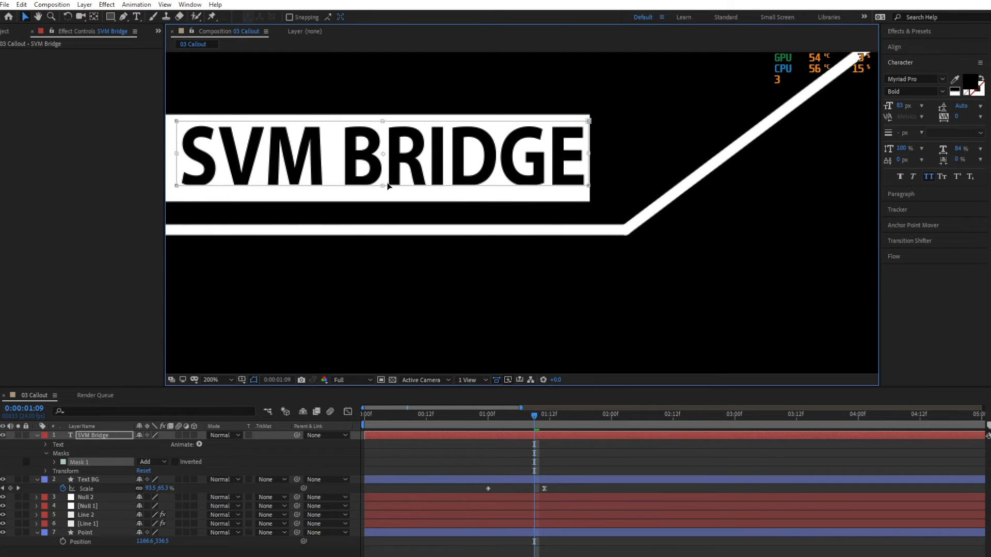
drag(382, 186, 379, 190)
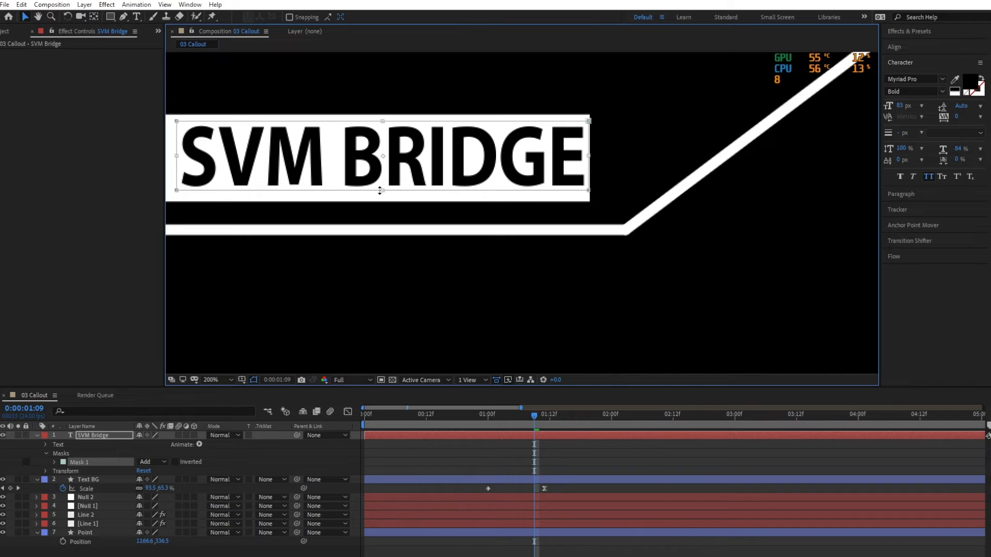
key(ctrl+s)
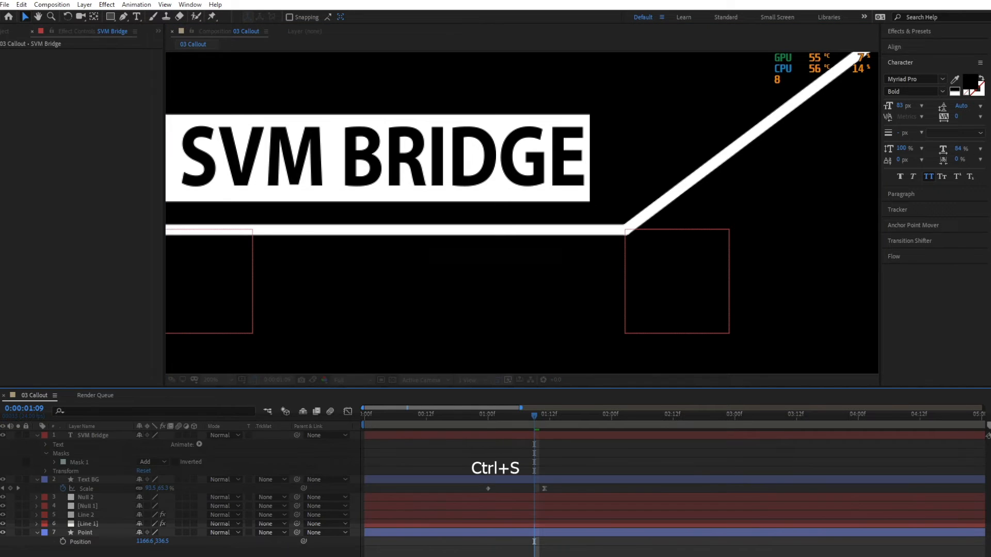
Expand the SVM Bridge layer's Text properties and add a Position text animator.
click(85, 437)
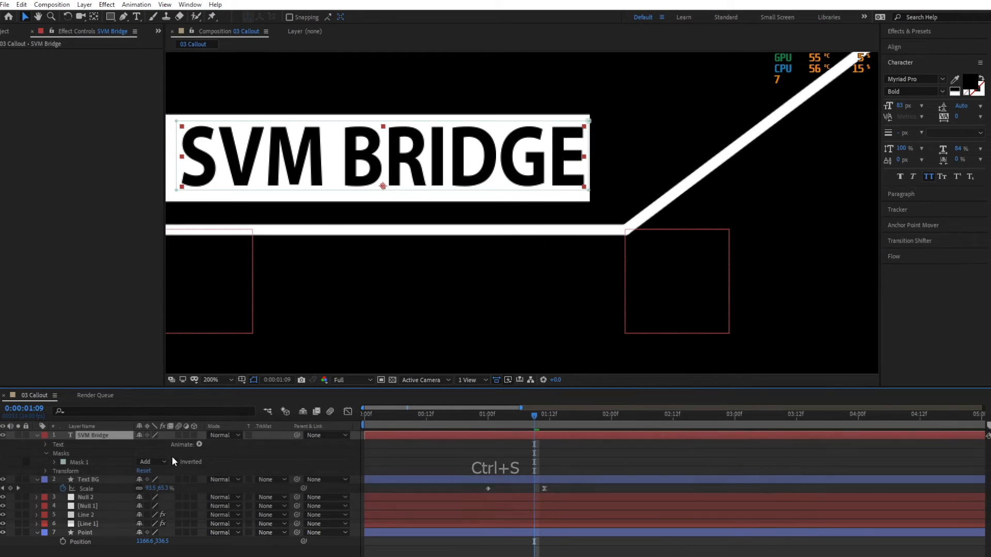
click(45, 453)
click(45, 444)
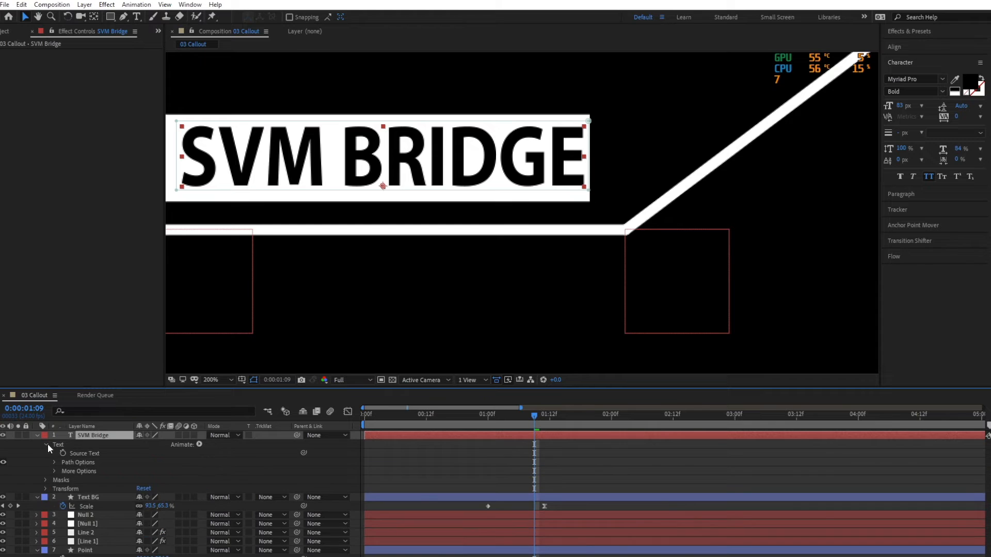
click(54, 471)
click(54, 471)
click(199, 444)
click(243, 259)
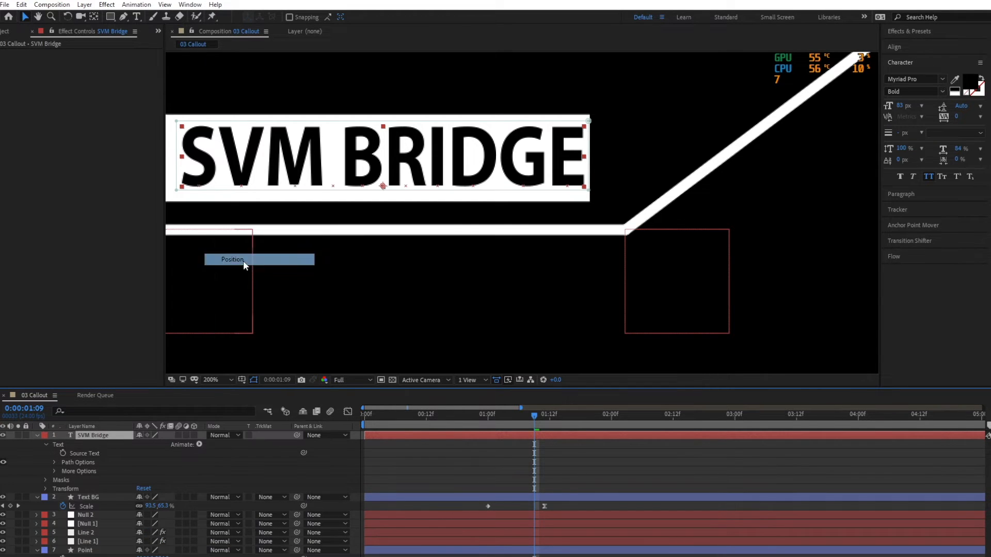
Keyframe the SVM Bridge text animator's Position at 0, -69 at 0:00:01:09 and 0, 0 at 0:00:01:18.
click(72, 497)
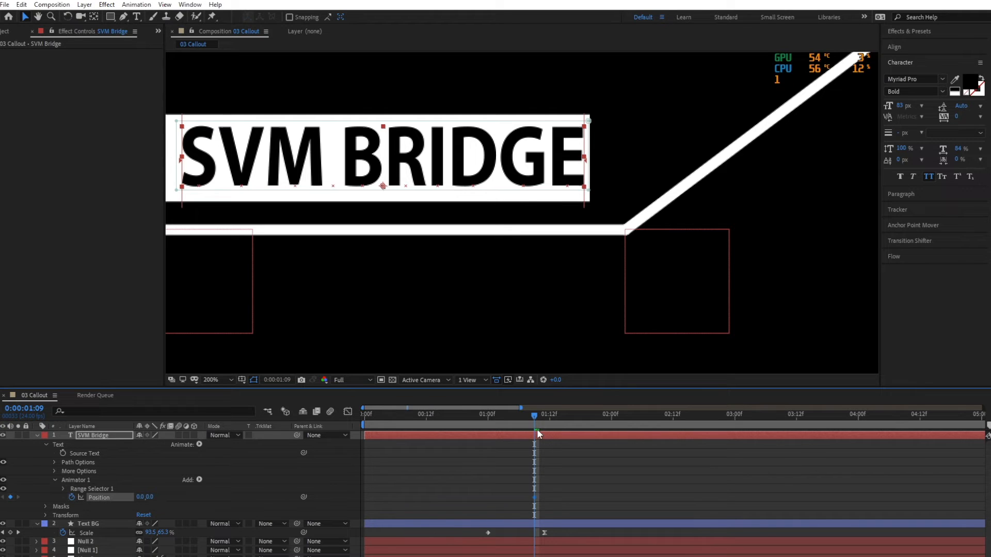
drag(548, 414, 581, 414)
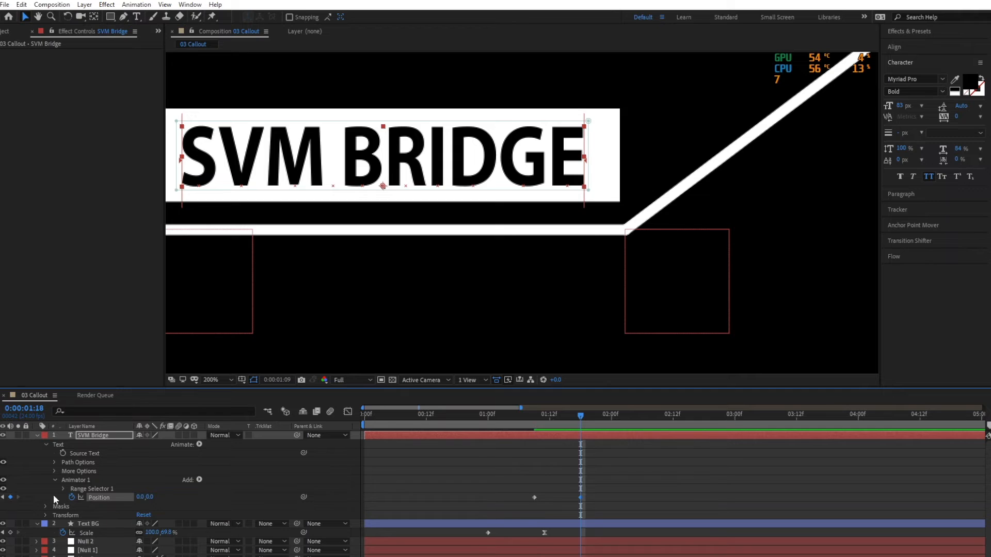
click(2, 497)
drag(149, 497, 112, 501)
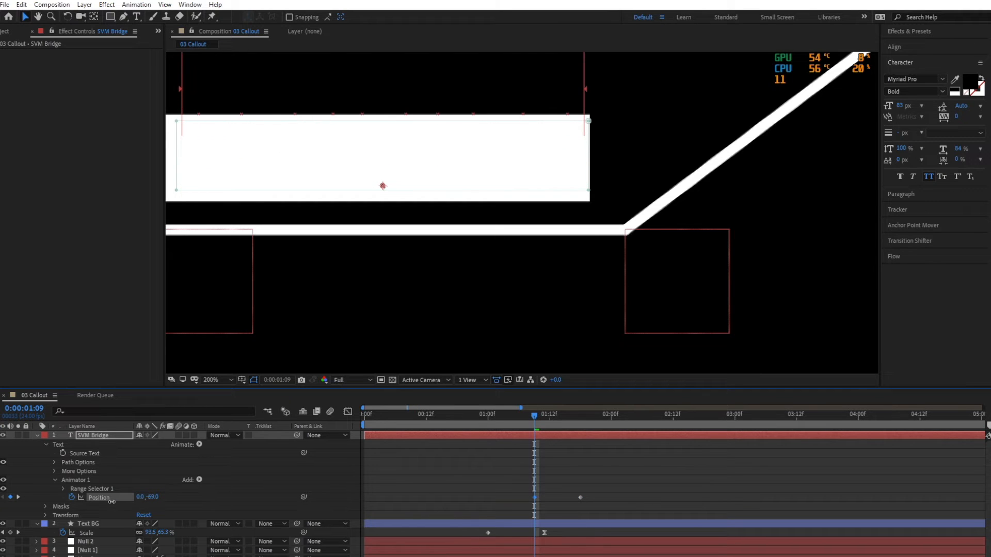
Apply Easy Ease to the text animator's ending Position keyframe and move it to about 0:00:01:16.
click(575, 499)
click(580, 497)
key(F9)
drag(578, 498, 569, 496)
click(605, 494)
scroll(100, 468, down, 1)
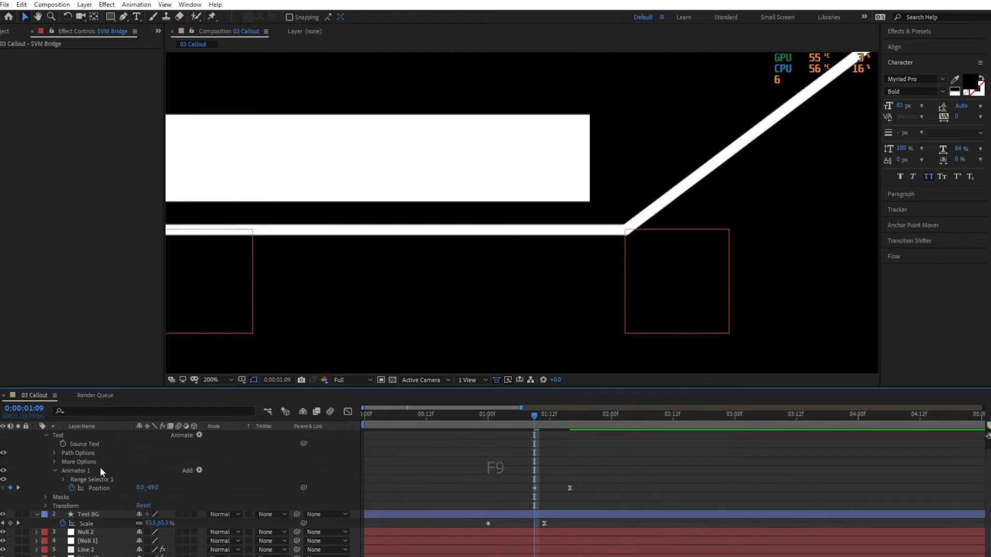
Reduce the SVM Bridge layer to its keyframed properties, preview the text animation, and save the project.
scroll(101, 467, up, 1)
click(36, 435)
click(96, 437)
key(u)
click(439, 416)
key(space)
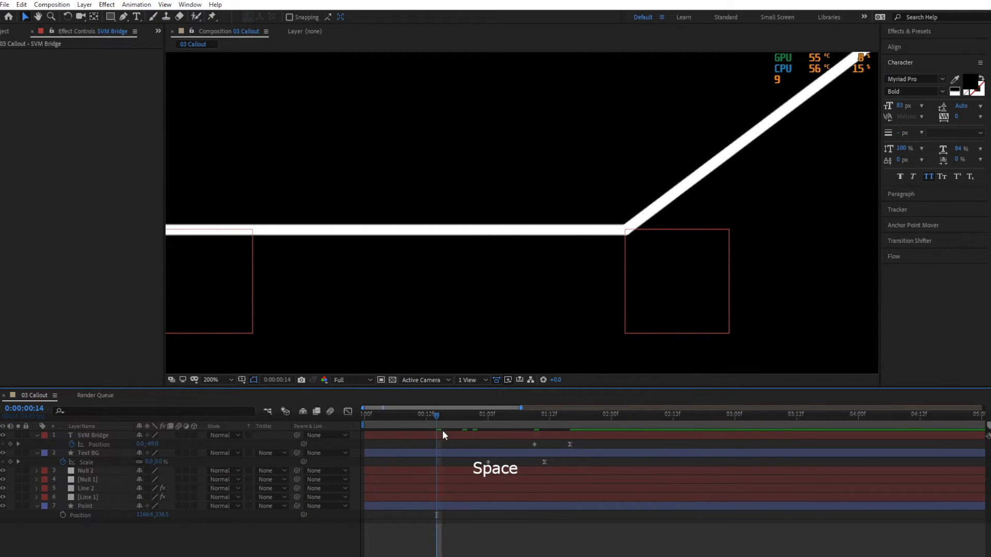
scroll(550, 292, down, 2)
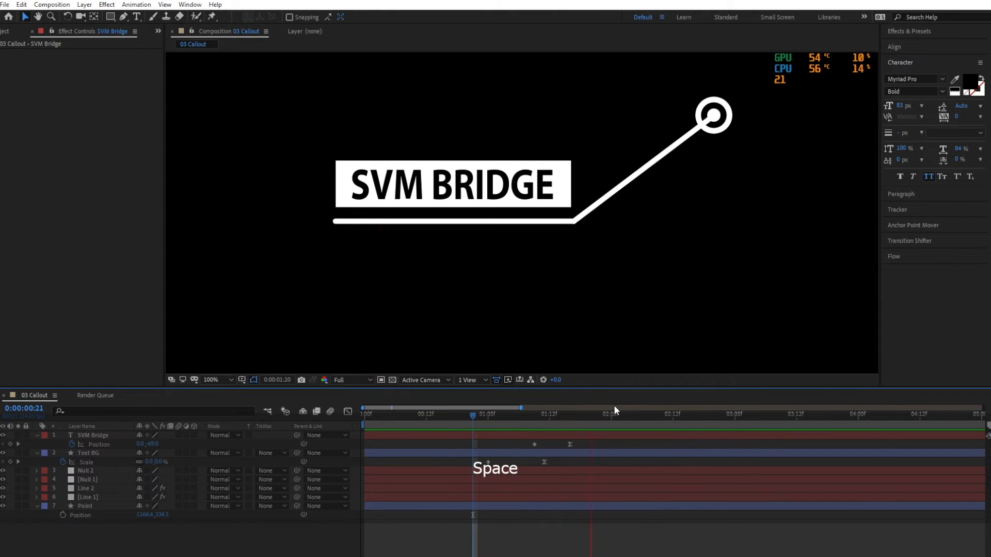
key(ctrl+s)
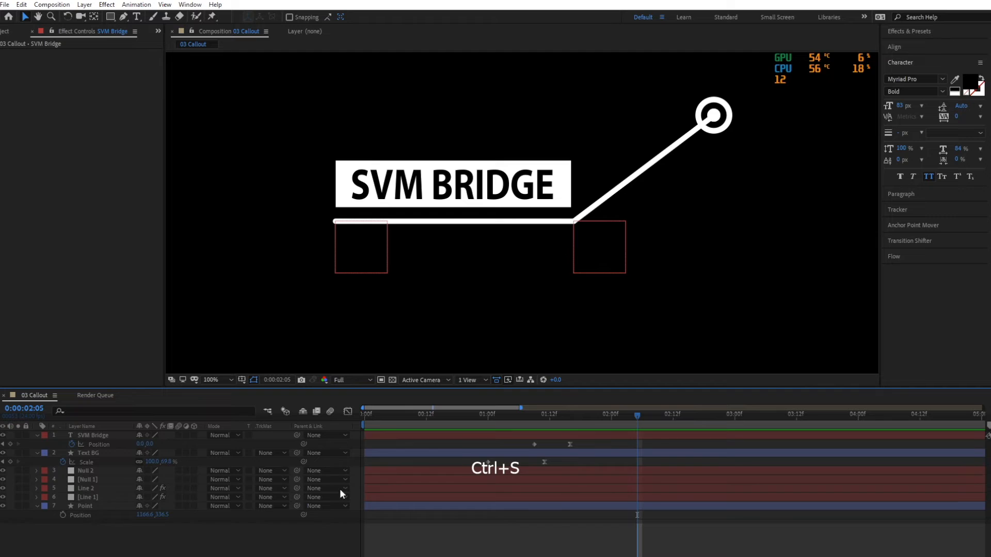
scroll(577, 265, down, 1)
scroll(615, 285, up, 1)
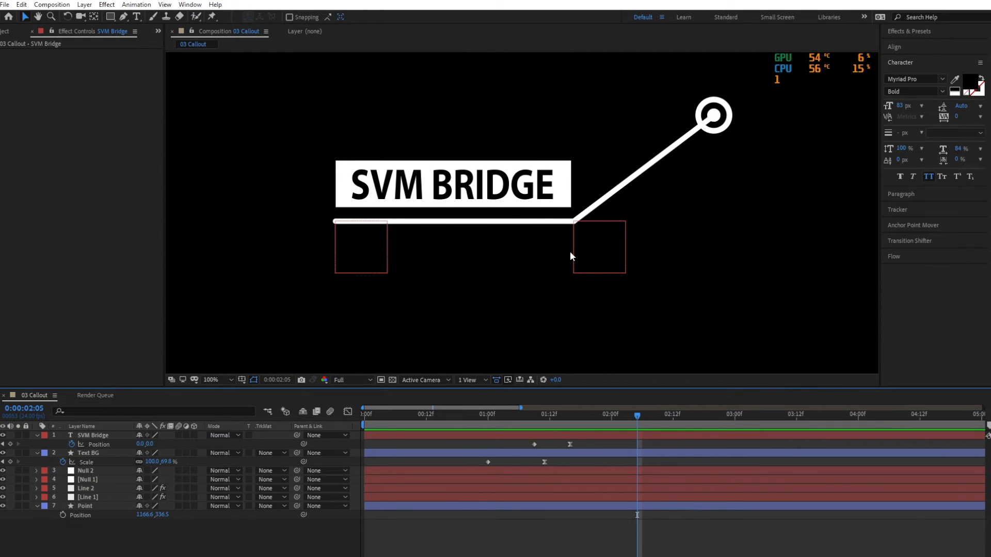
Try lowering the Beam effect's Time on Line 1, and undo the change.
click(93, 498)
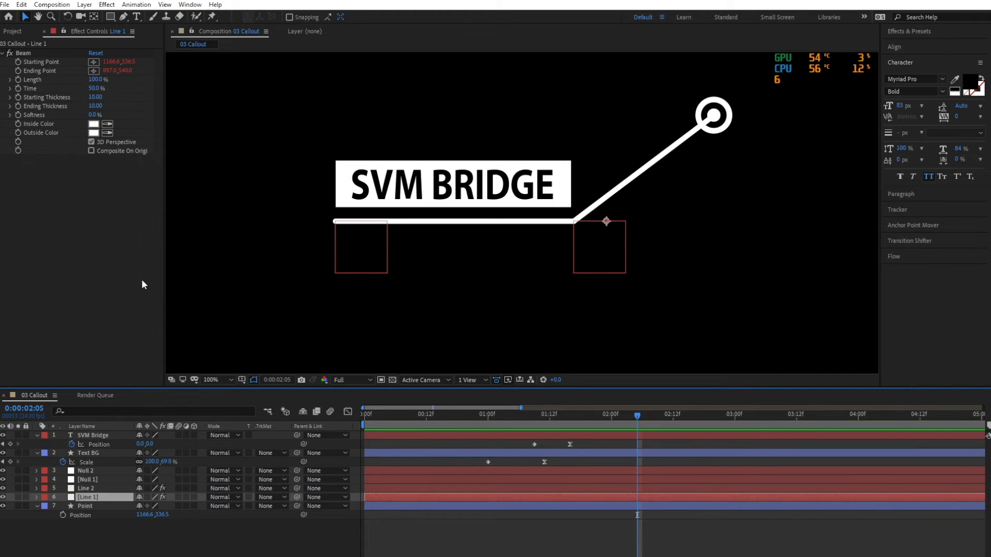
drag(94, 88, 72, 88)
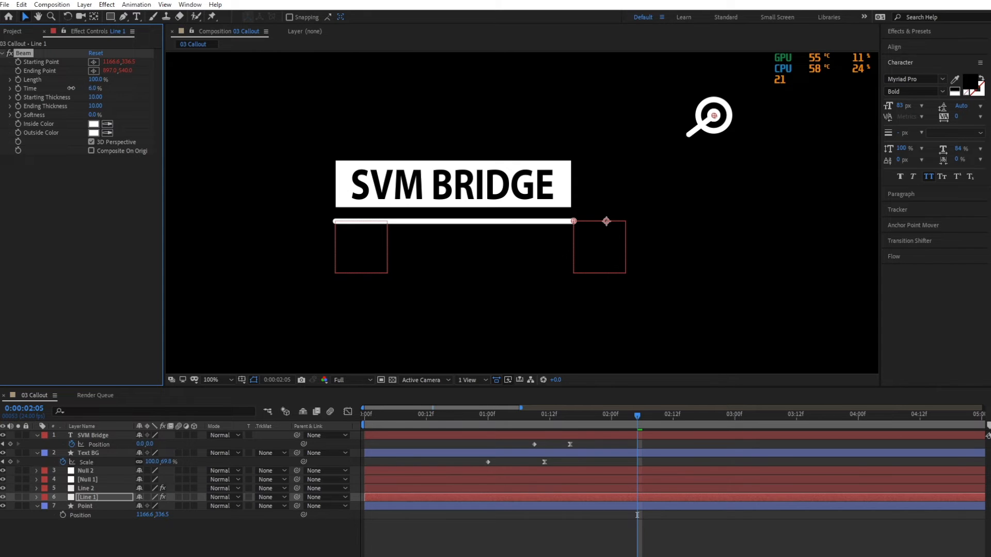
key(ctrl+z)
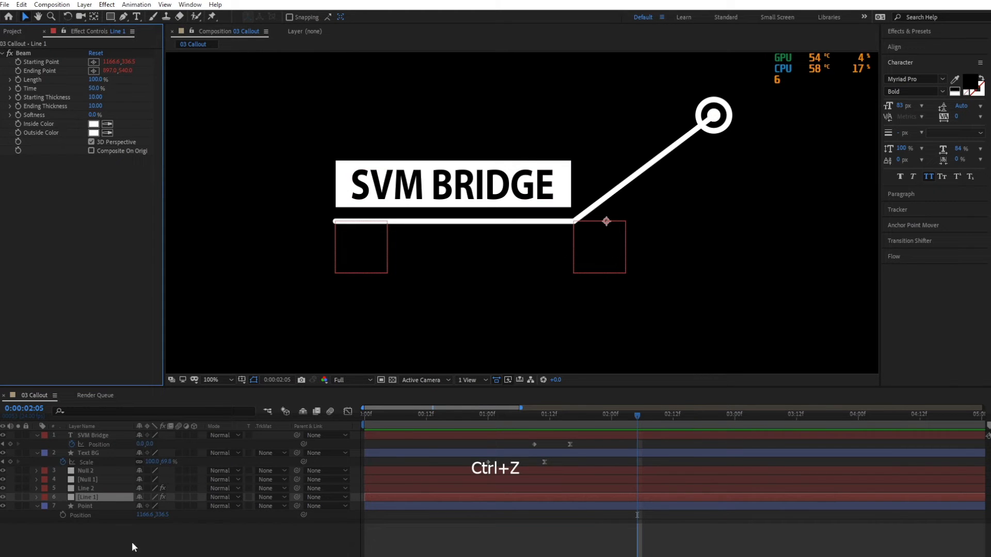
Enable keyframing for Line 1's Beam Time and reveal the keyframed properties of all layers.
click(202, 525)
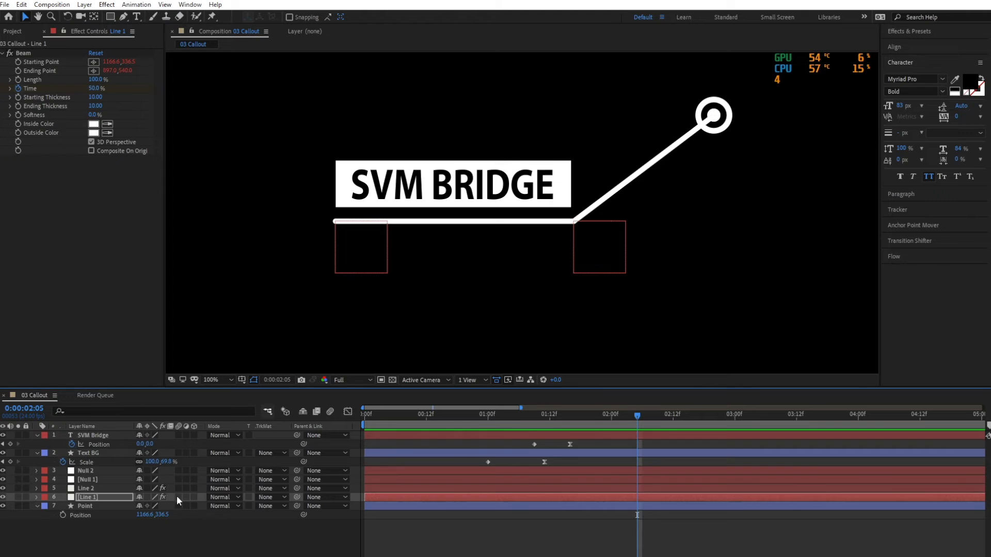
key(ctrl+a)
key(u)
key(u)
key(u)
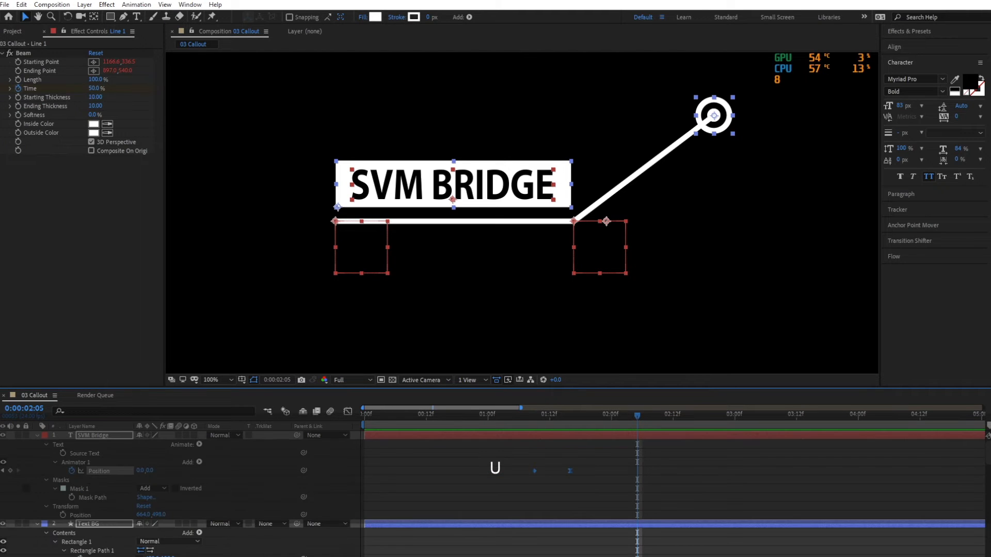
key(u)
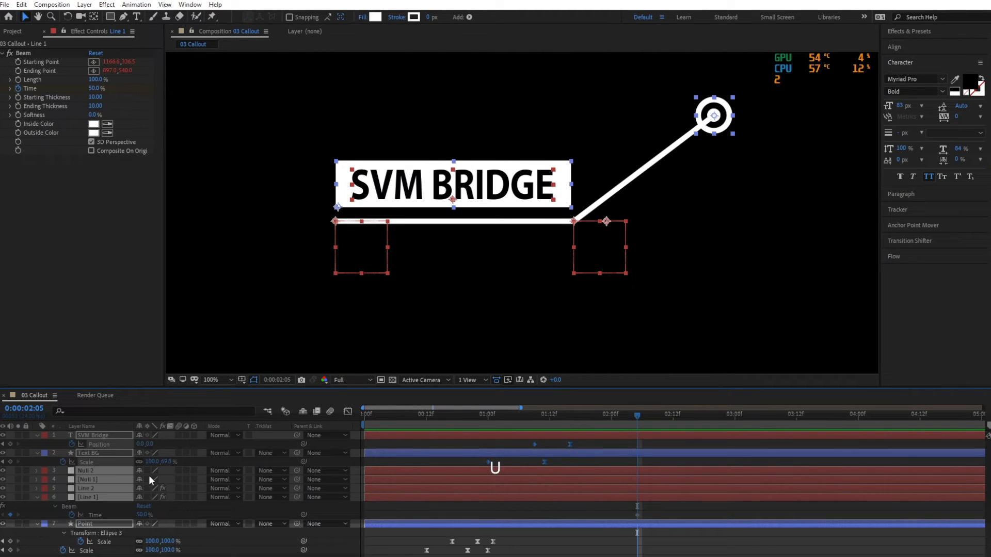
Move Line 1's Time keyframe to 0:00:00:18 and shift the SVM Bridge and Text BG keyframes to start at about 0:00:01:22.
click(516, 538)
mouse_move(471, 415)
mouse_down()
mouse_move(425, 416)
mouse_move(456, 413)
mouse_up()
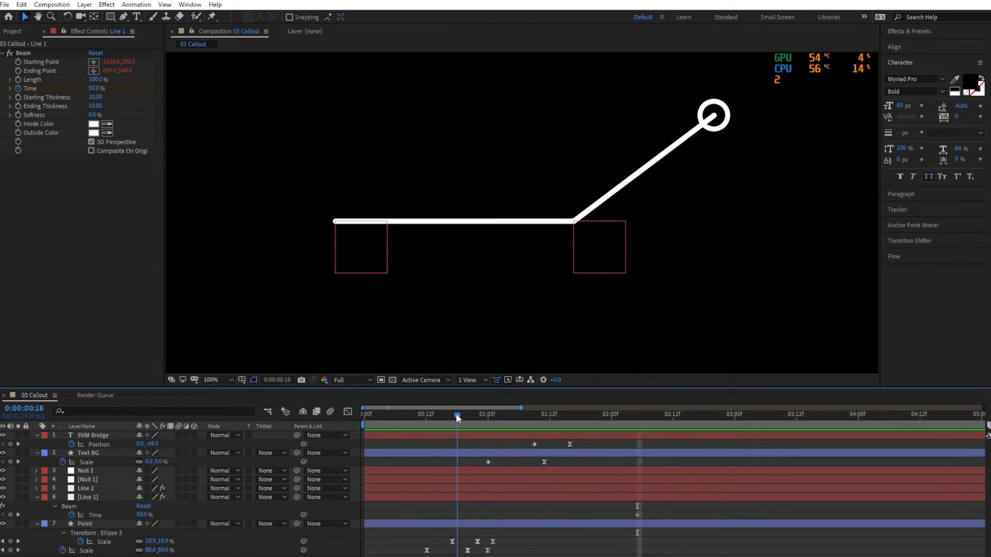
drag(636, 514, 459, 514)
drag(462, 415, 511, 417)
drag(580, 460, 601, 461)
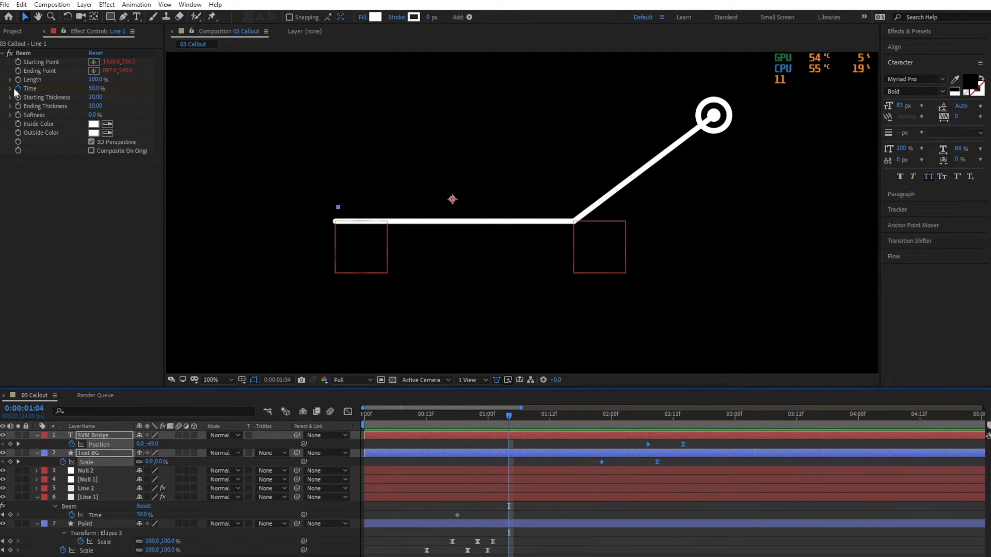
Add a 50% Time keyframe for Line 1 at 0:00:01:04 and set its 0:00:00:18 keyframe to 0%.
click(11, 515)
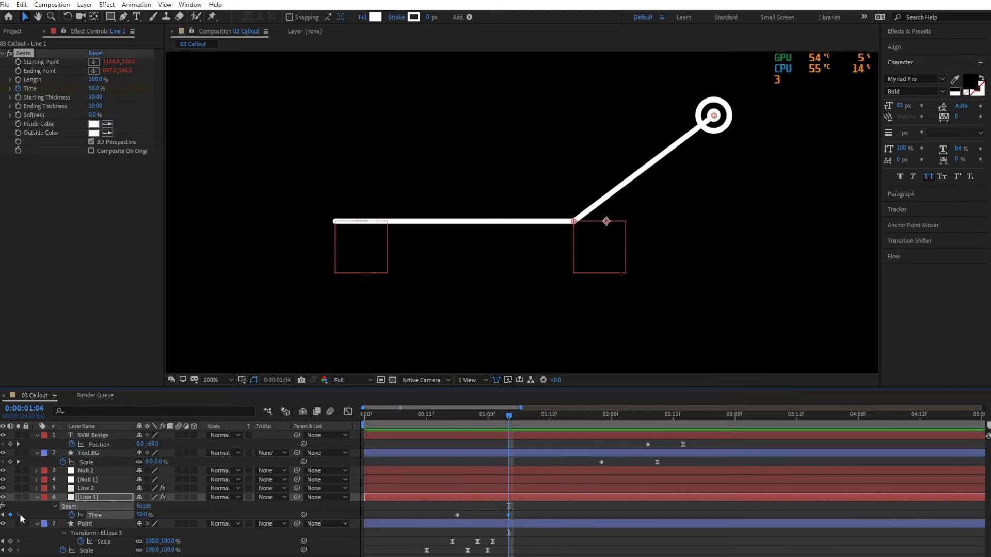
click(3, 515)
text(0)
key(Return)
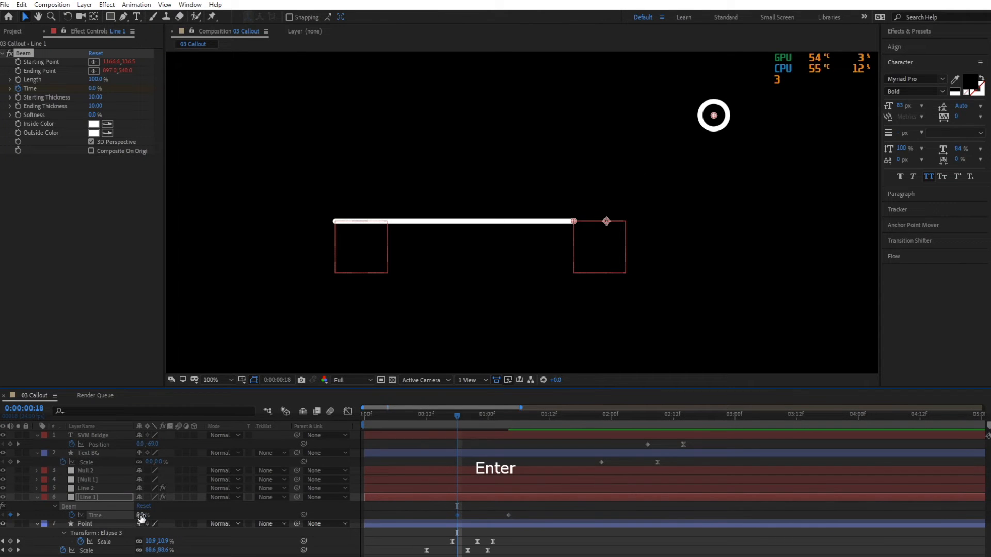
Apply Easy Ease to Line 1's starting Time keyframe, preview the line growing, and save the project.
key(F9)
click(581, 543)
click(410, 417)
key(space)
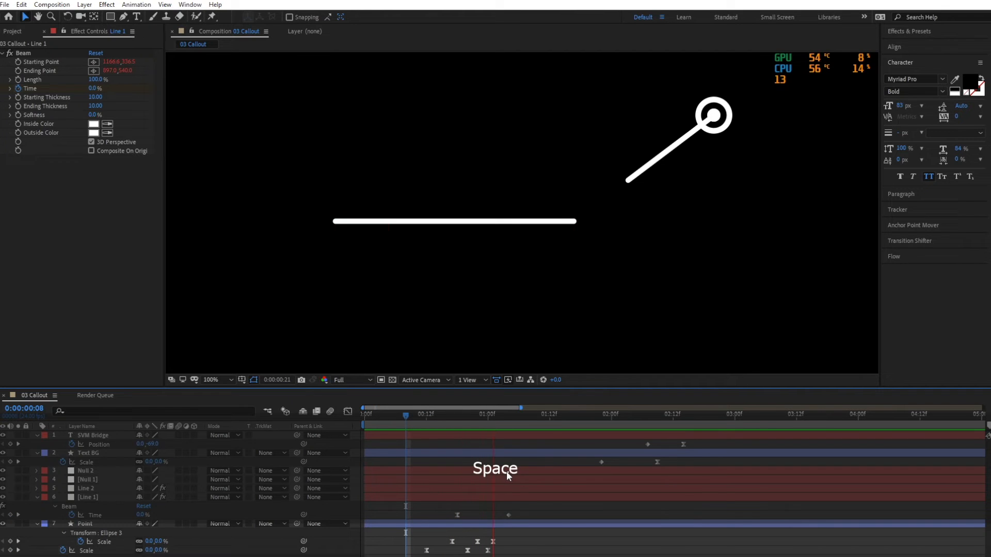
key(ctrl+s)
Copy Line 1's two Time keyframes onto Line 2 starting at 0:00:01:04 and reveal them.
mouse_move(500, 418)
mouse_down()
mouse_move(490, 418)
mouse_move(509, 418)
mouse_up()
click(85, 488)
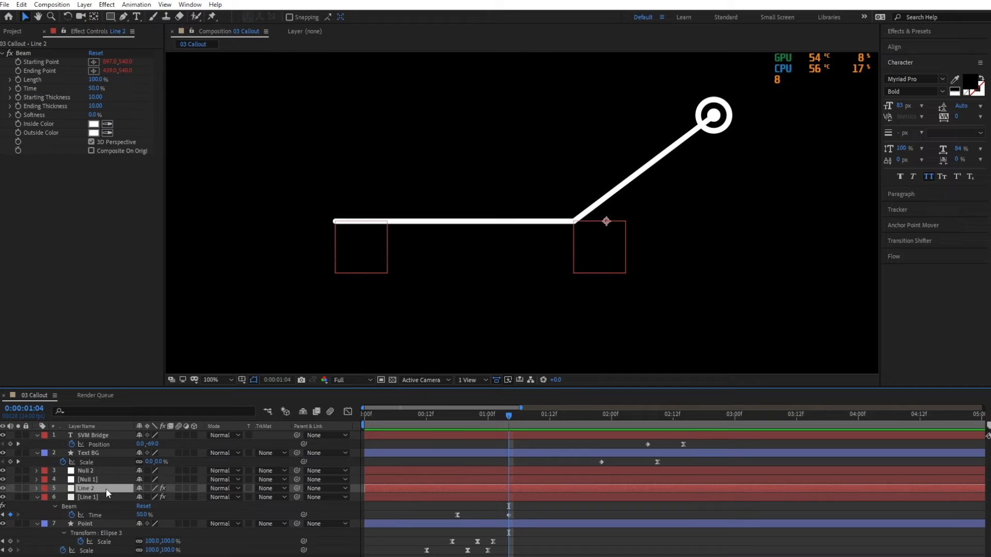
drag(514, 513, 451, 516)
key(ctrl+c)
click(497, 487)
key(ctrl+v)
key(u)
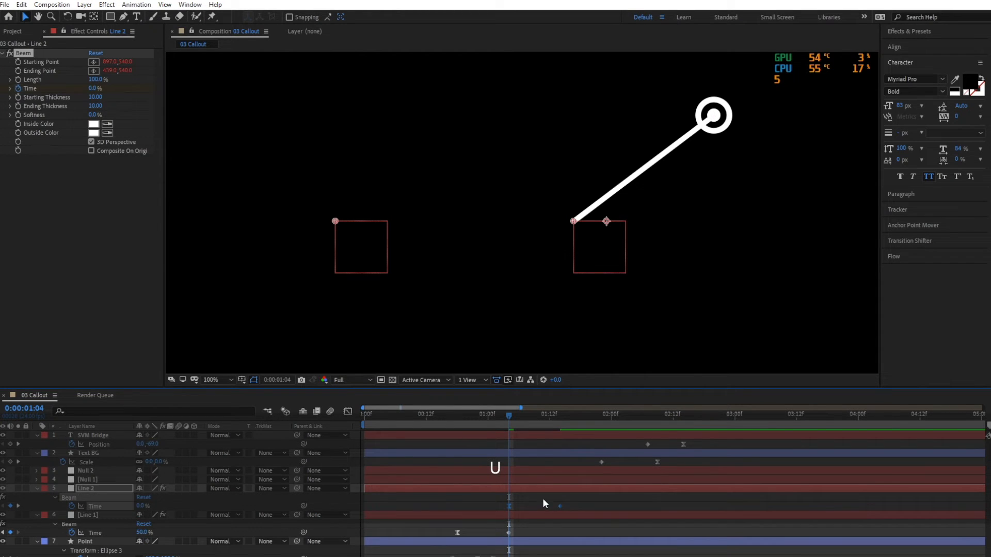
Make Line 2's starting Time keyframe linear, Easy Ease its ending keyframe, and save after previewing.
click(544, 500)
ctrl+click(508, 505)
click(562, 510)
click(560, 506)
key(F9)
click(569, 511)
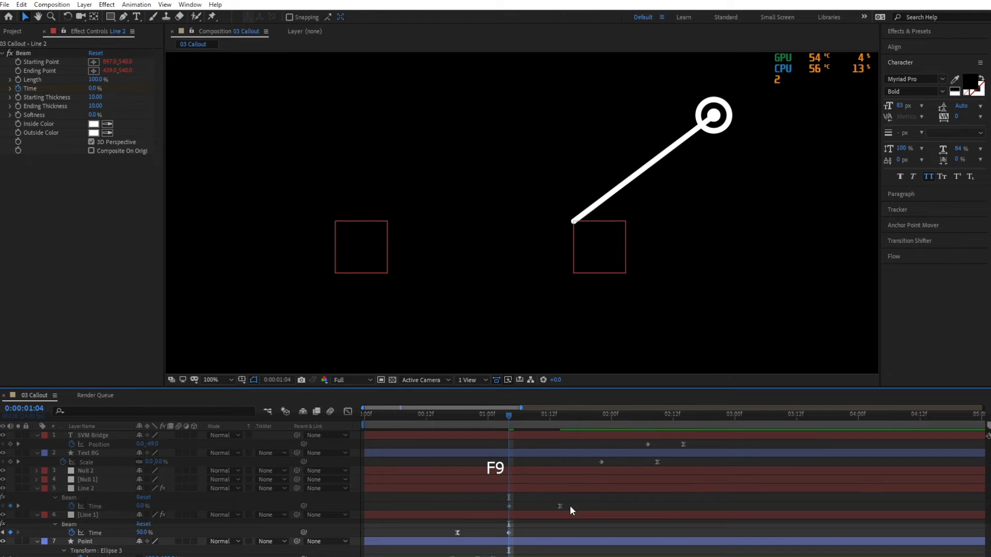
key(space)
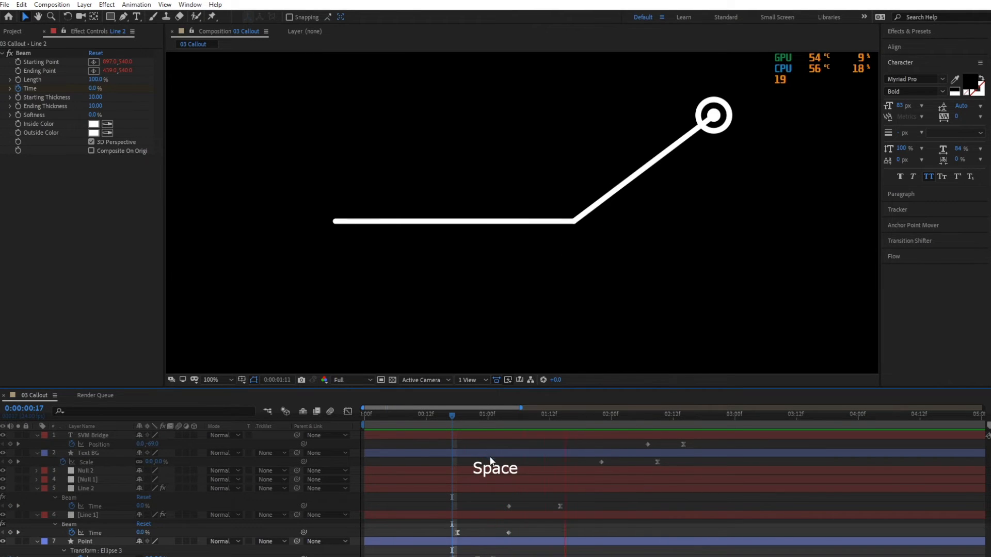
key(ctrl+s)
Shift the SVM Bridge Position and Text BG Scale keyframes earlier to start at about 0:00:01:13, and save after previewing.
drag(501, 427, 556, 426)
drag(698, 442, 555, 462)
click(636, 465)
key(ctrl+s)
key(space)
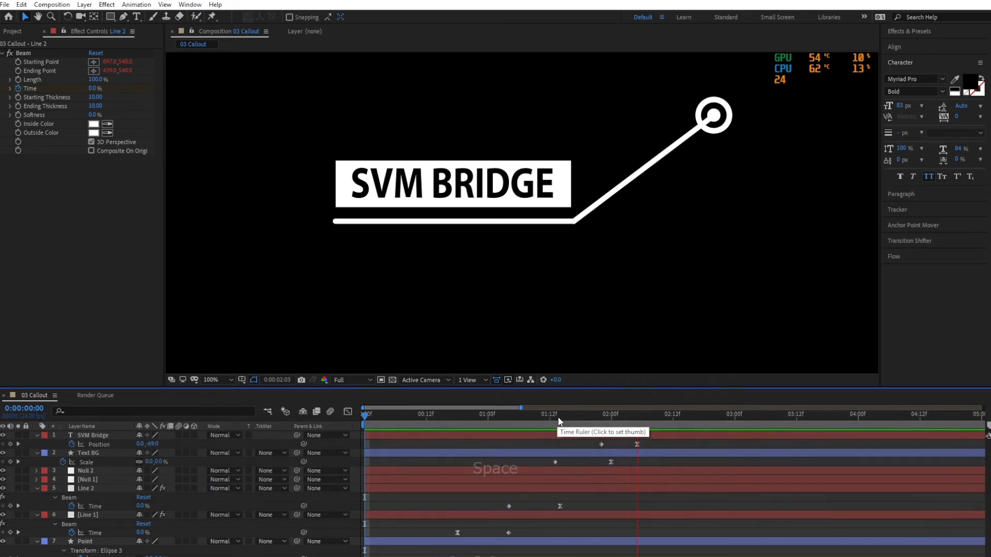
key(ctrl+s)
Preview the callout's opening and trim the start of the Line 1 layer to 0:00:00:18.
click(492, 416)
drag(482, 417, 436, 423)
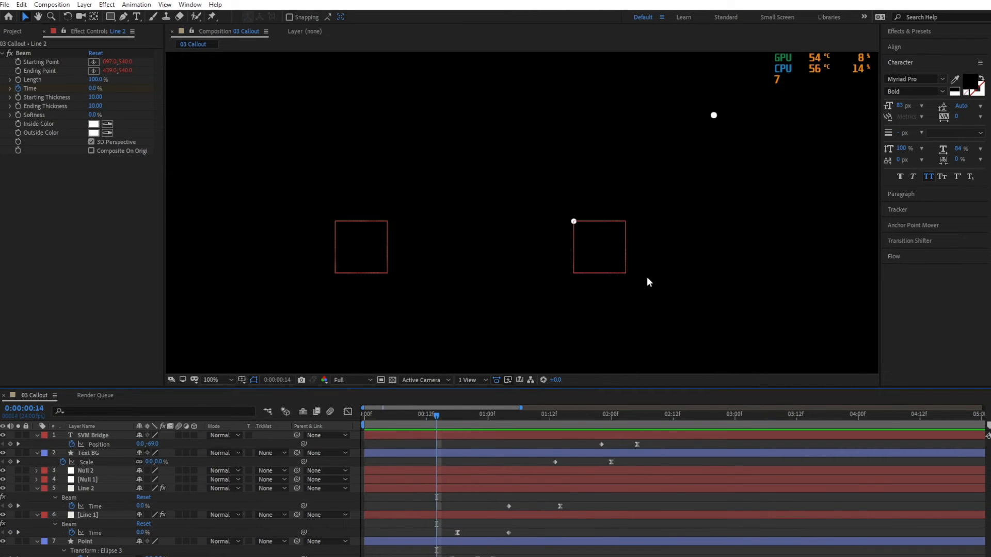
key(space)
drag(420, 420, 458, 426)
click(467, 517)
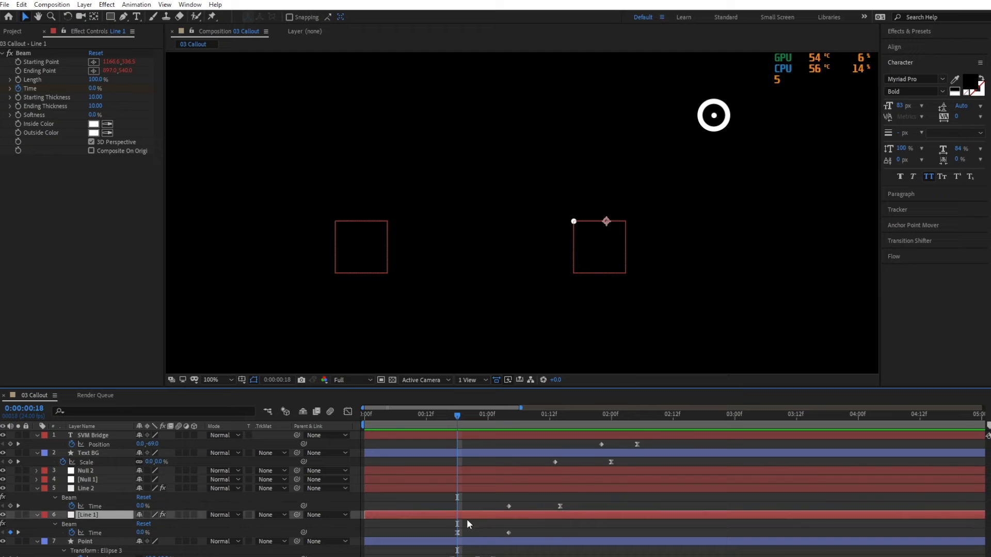
key(alt+bracketleft)
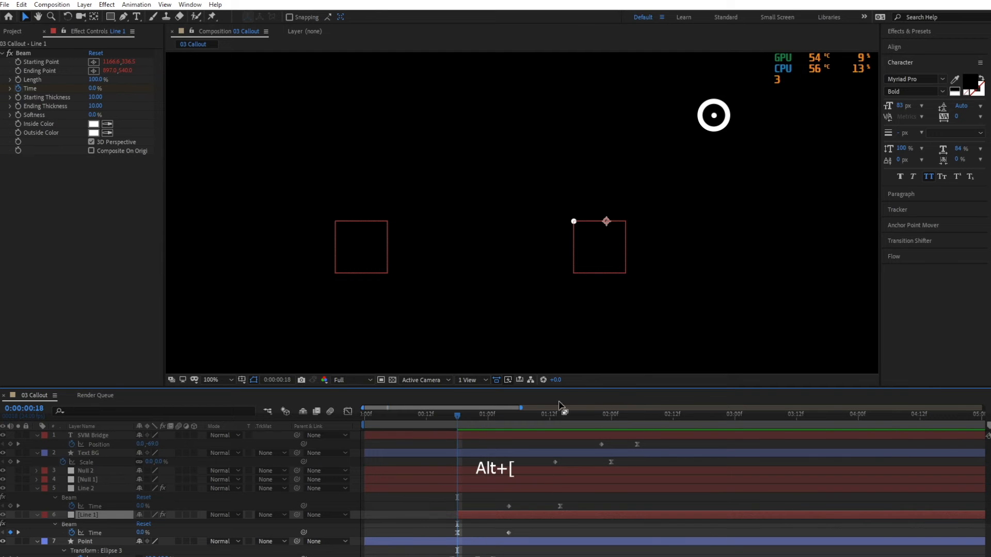
Trim the start of the Line 2 layer to 0:00:01:04, preview the whole callout, and save the project.
click(506, 414)
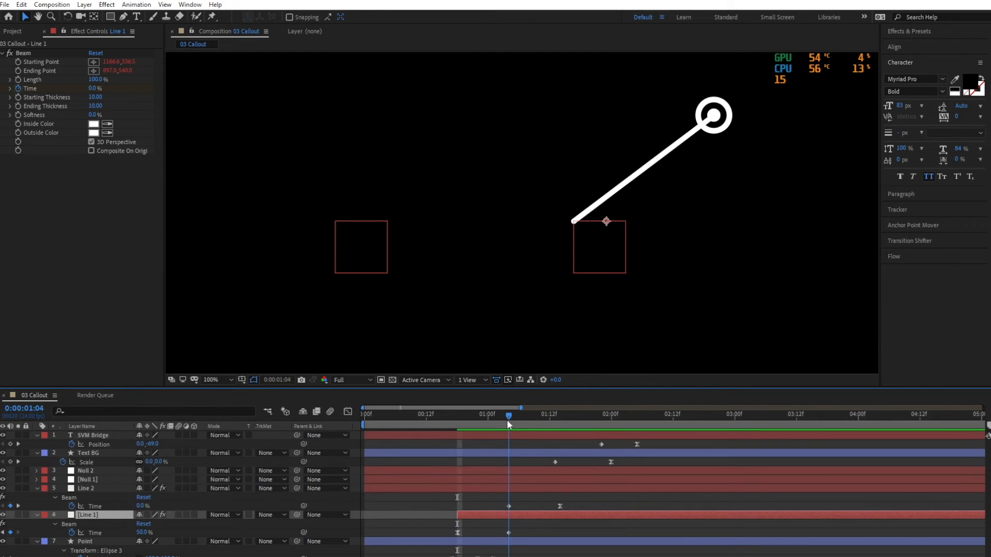
click(520, 487)
key(alt+bracketleft)
key(ctrl+s)
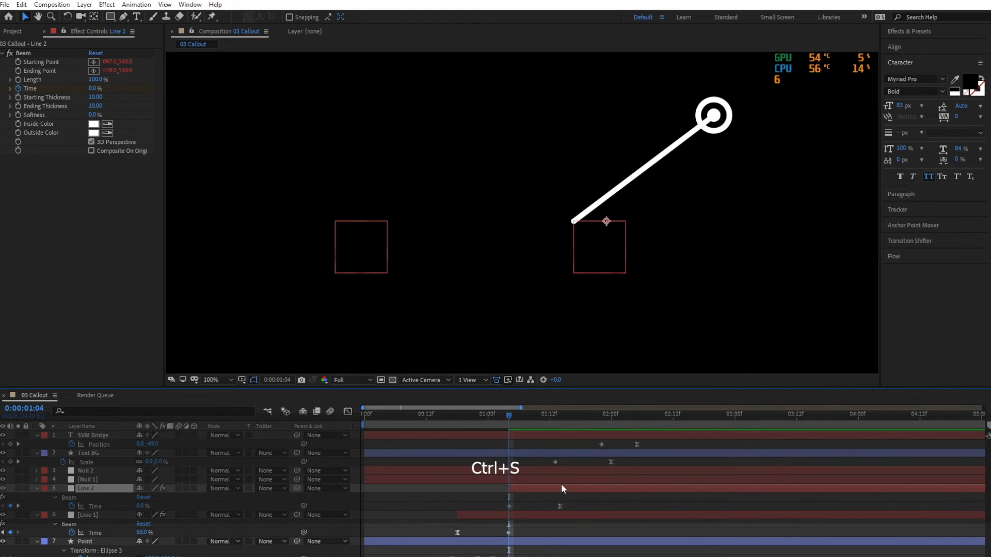
key(space)
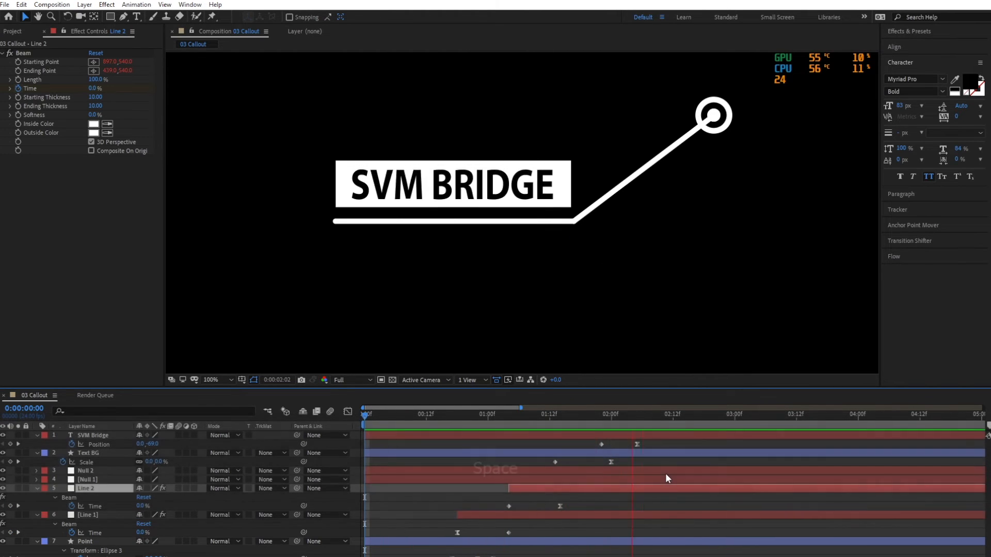
key(ctrl+s)
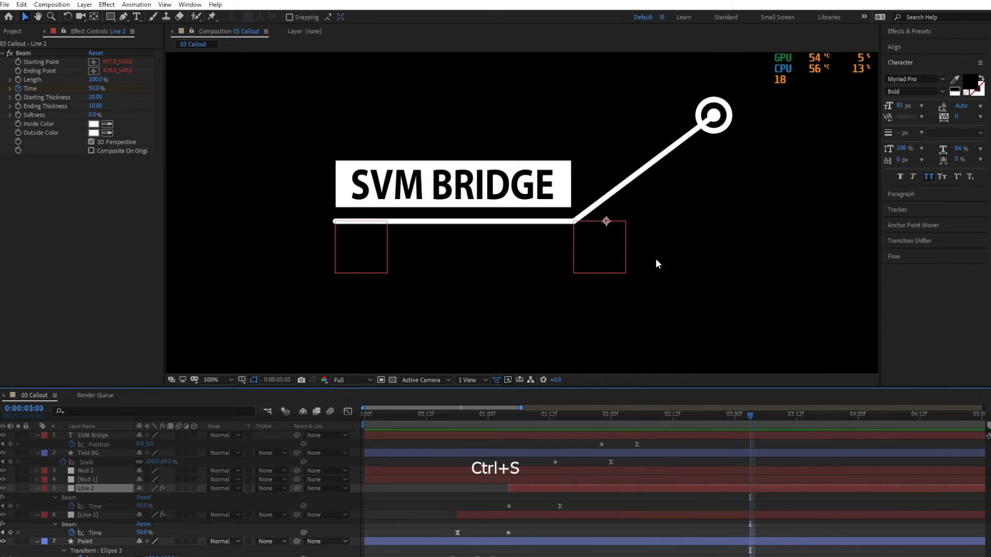
Import the mixkit construction MP4 video into the project.
scroll(655, 259, down, 2)
drag(663, 278, 661, 265)
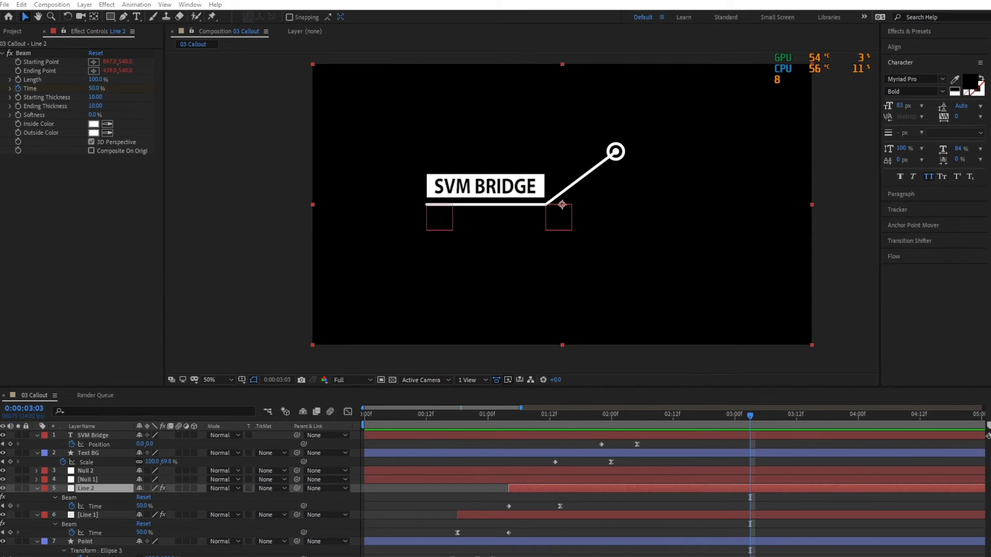
click(16, 32)
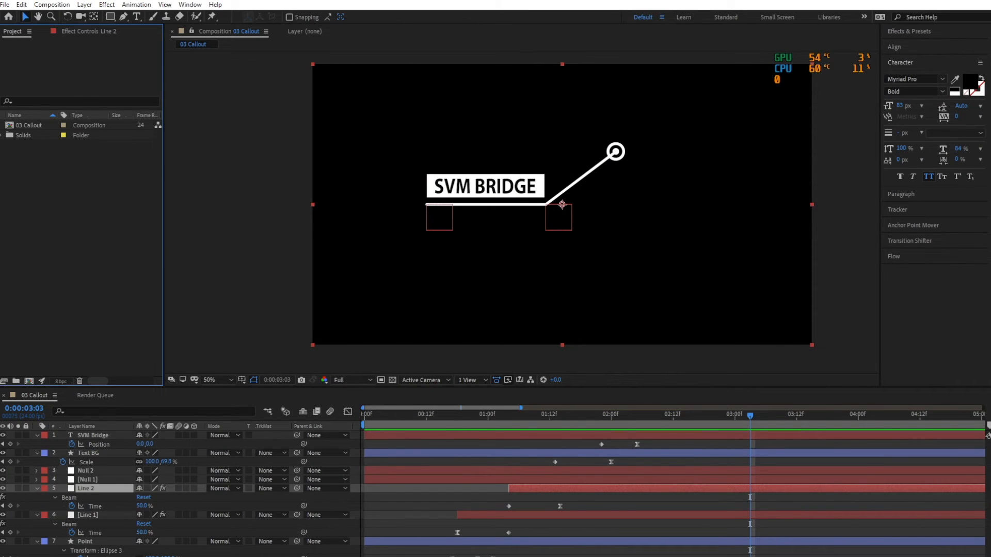
drag(120, 247, 106, 258)
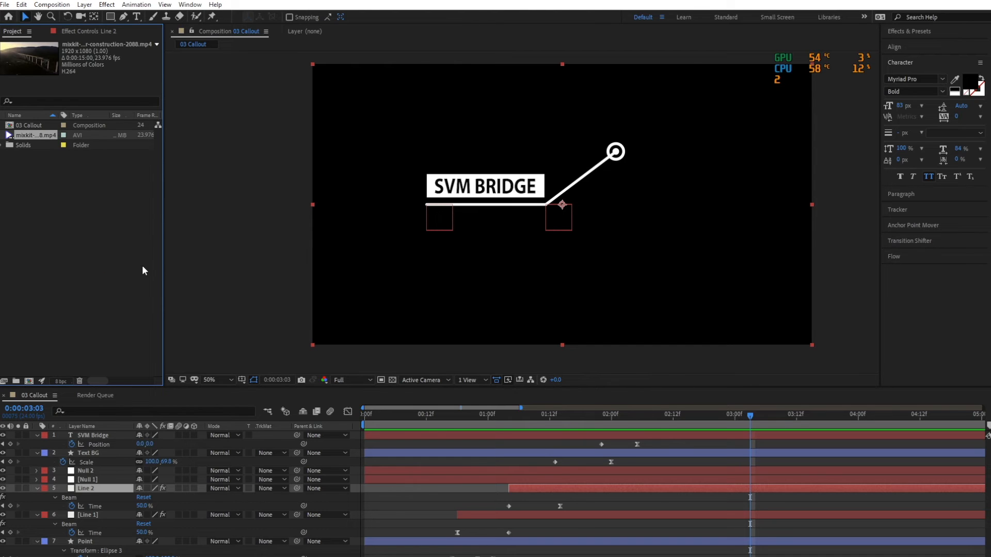
click(107, 259)
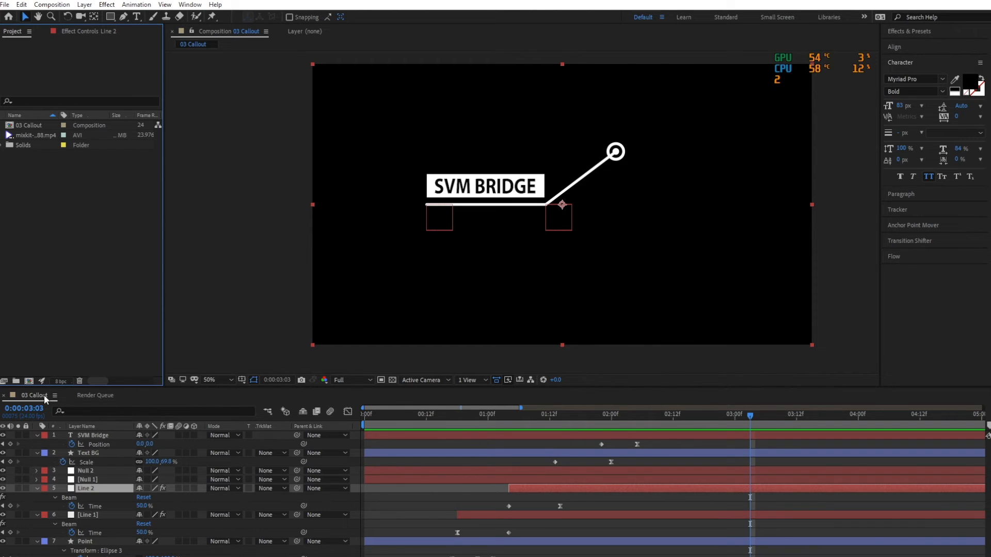
Collapse all layer properties and add the mixkit train bridge video as the bottom layer of 03 Callout.
click(88, 435)
key(ctrl+a)
click(37, 435)
click(136, 525)
drag(43, 134, 118, 525)
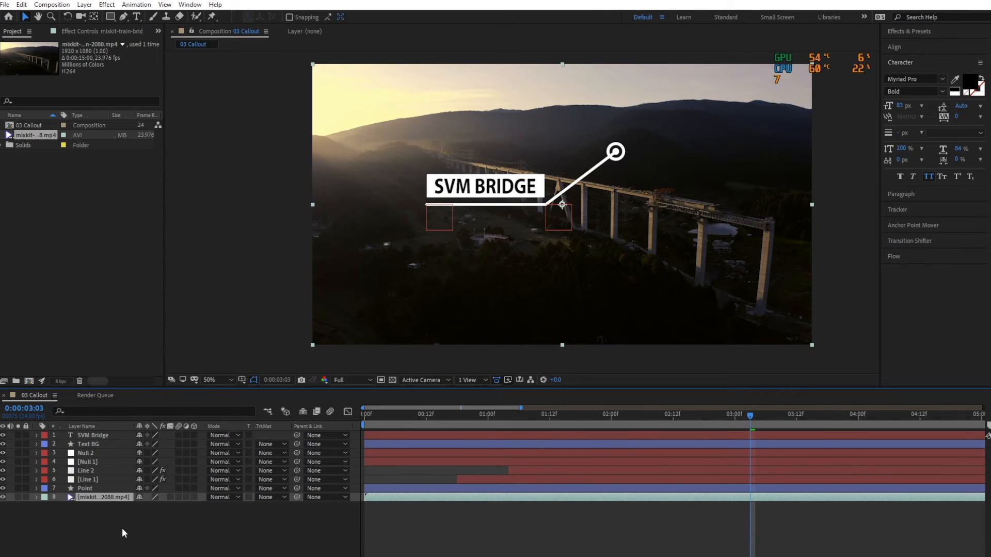
click(123, 527)
Move the Point circle onto the bridge deck above the A-shaped pillar.
click(82, 488)
drag(617, 152, 560, 179)
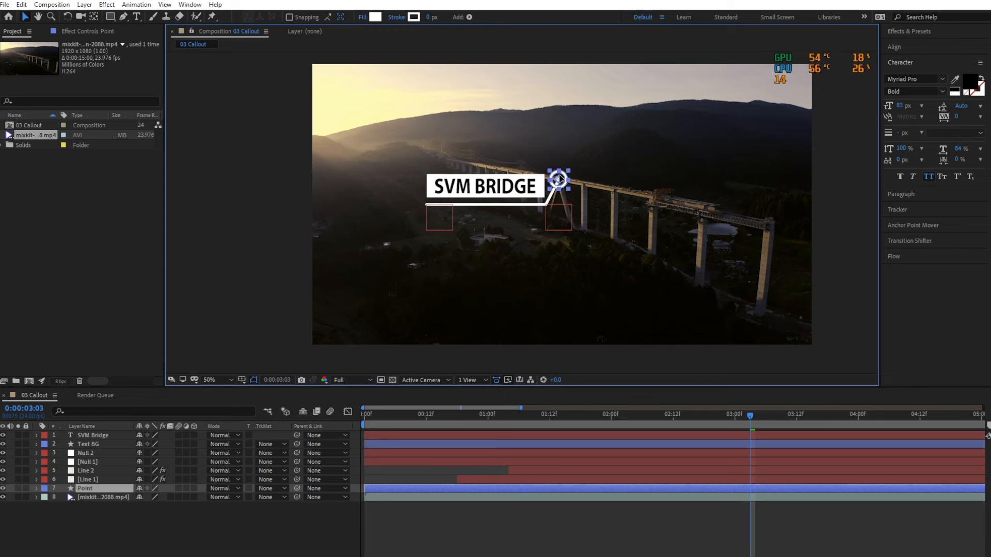
click(98, 435)
click(78, 535)
Parent the SVM Bridge text layer to the Text BG layer, with the time at 0:00:02:18.
click(103, 444)
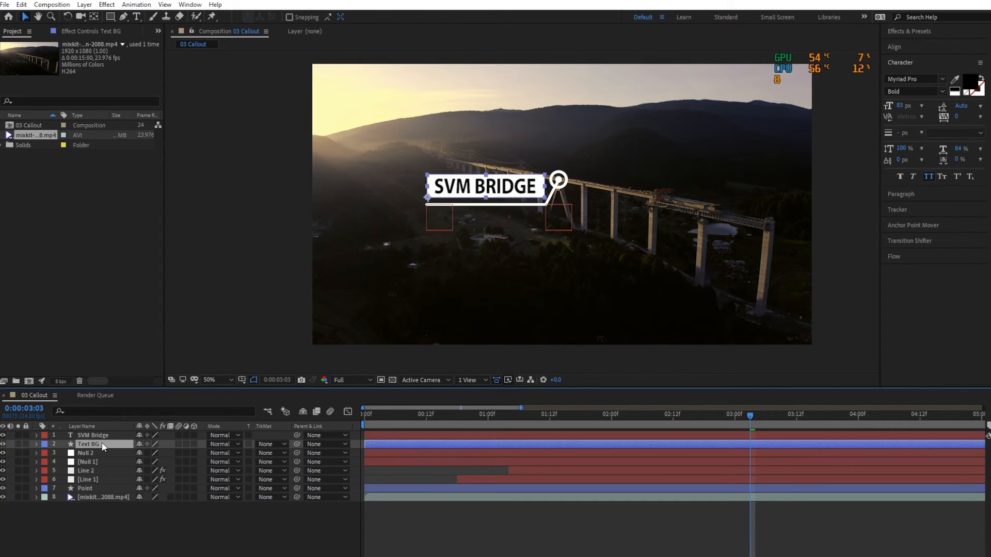
click(100, 437)
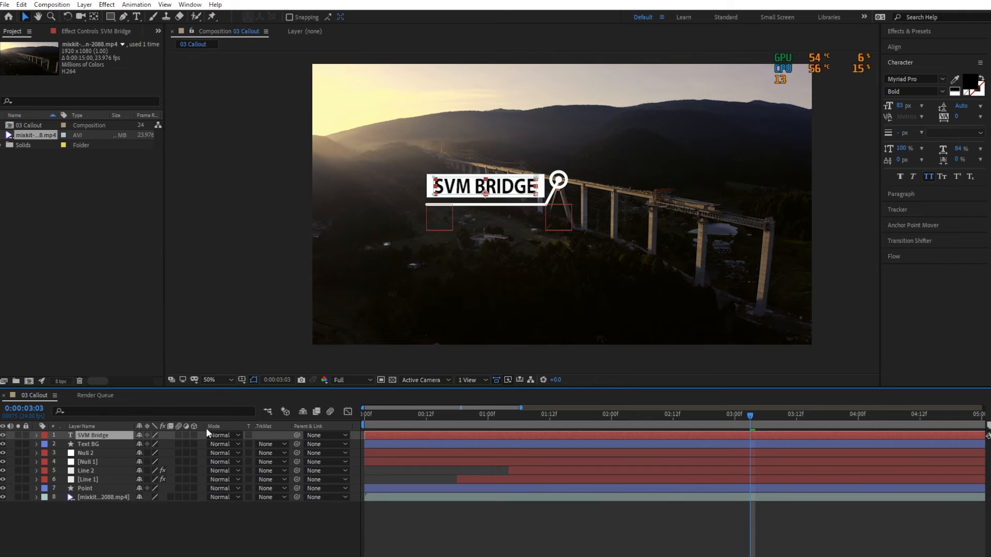
click(367, 416)
click(705, 421)
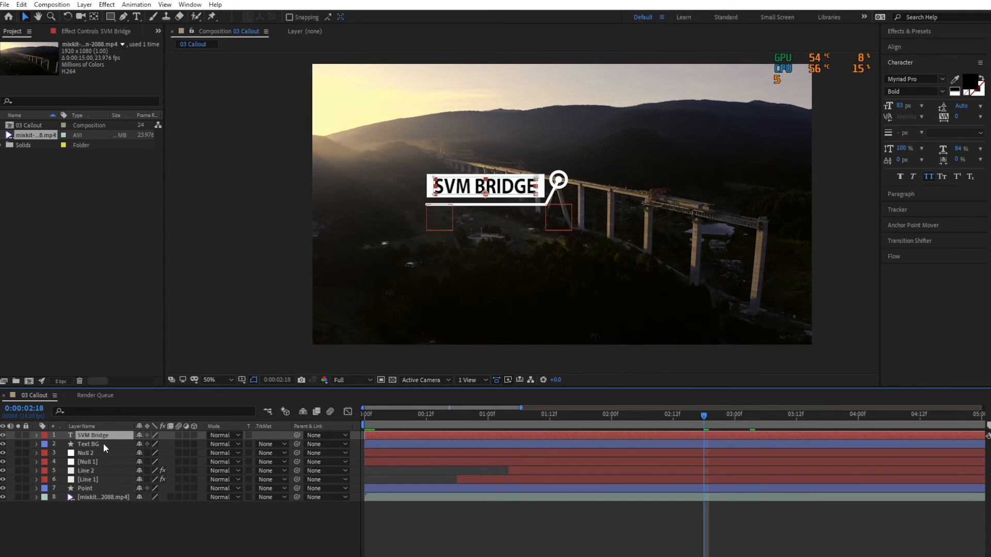
drag(296, 435, 103, 450)
Move Text BG, Null 2 and Null 1 together up and left of the bridge point, save, and return to 0:00:00:00.
click(100, 444)
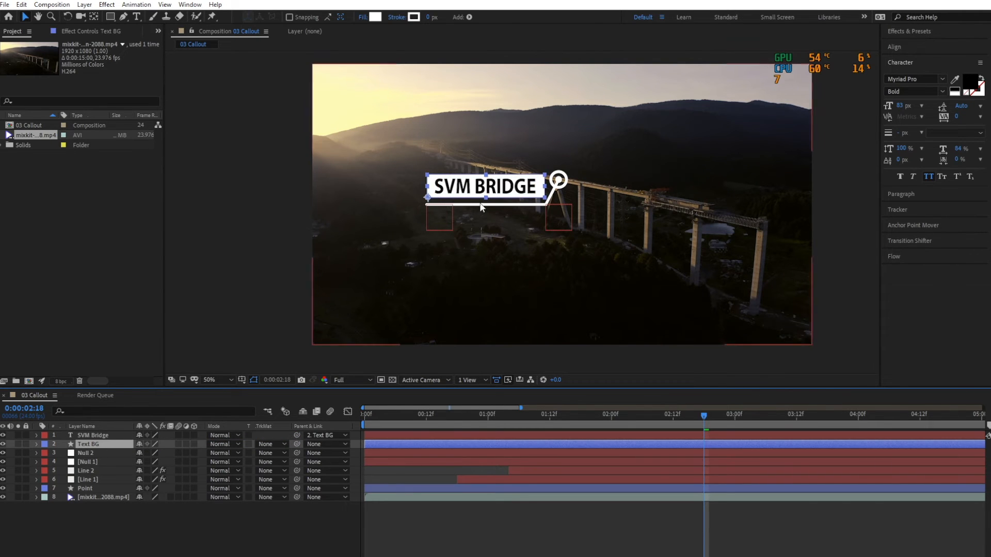
shift+click(98, 461)
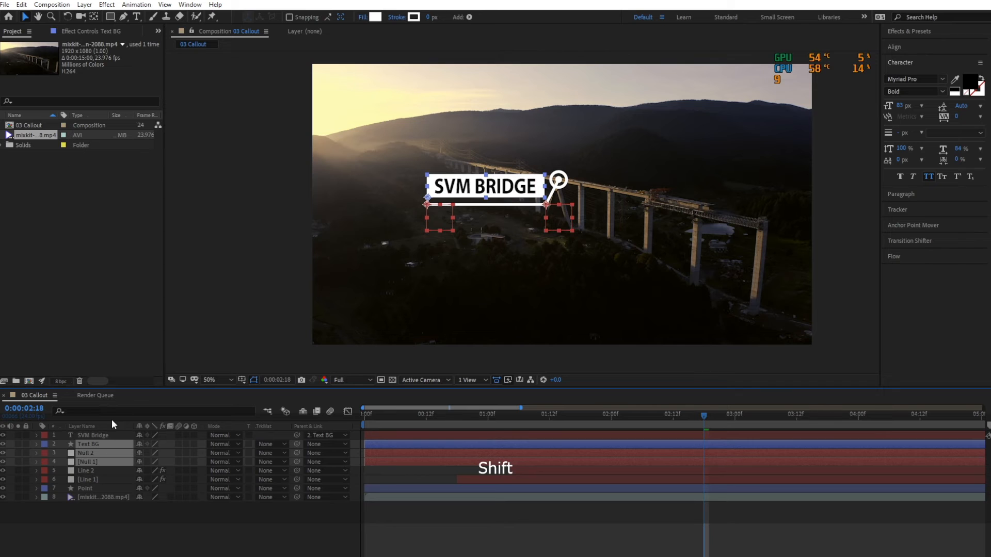
drag(426, 196, 383, 154)
key(ctrl+s)
drag(378, 416, 357, 414)
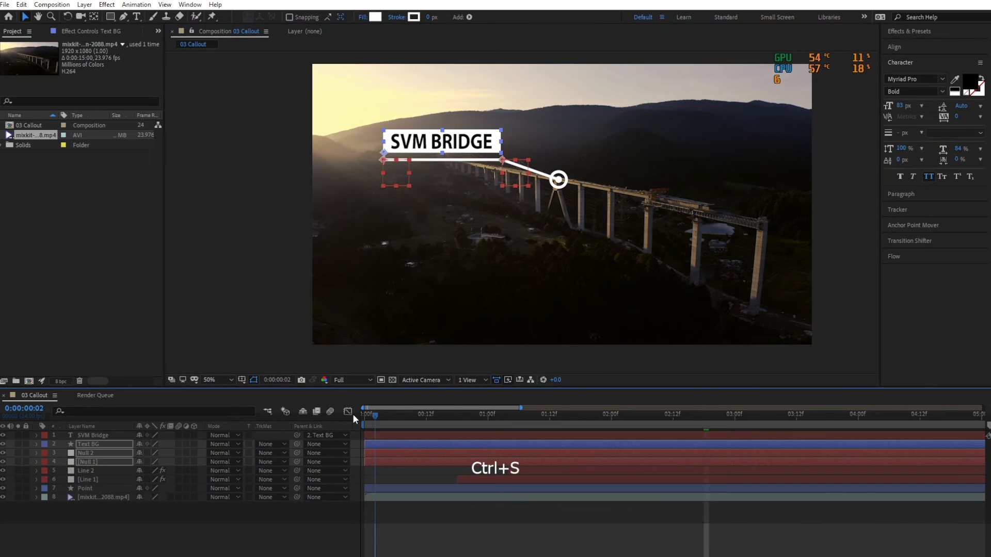
click(243, 541)
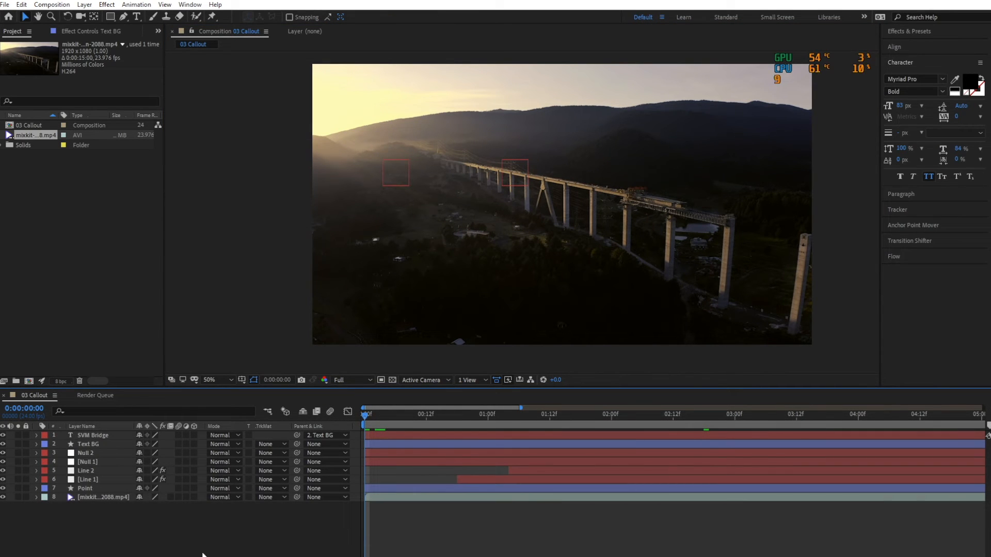
Preview the callout over the bridge video and start Track Motion on the video layer at 0:00:00:00.
click(103, 498)
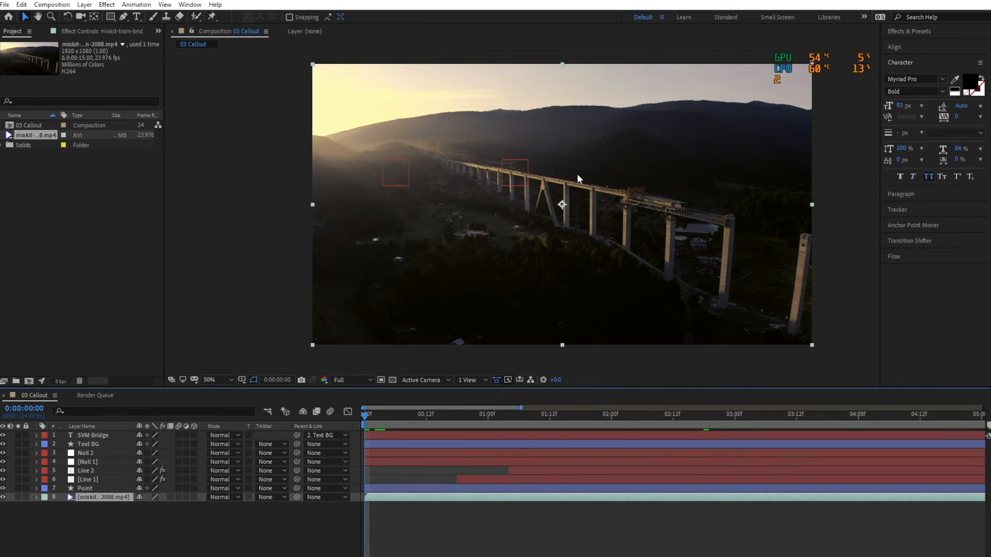
click(907, 208)
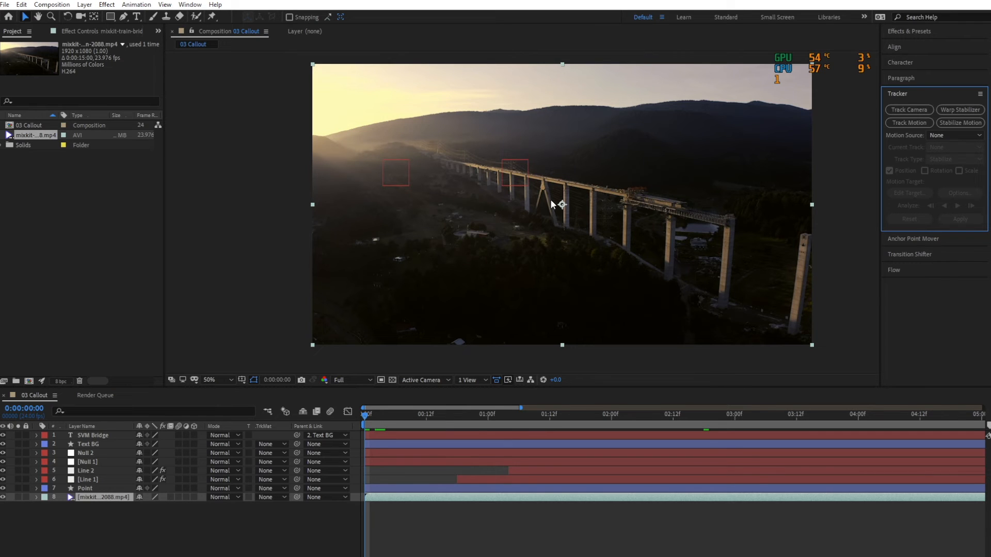
key(space)
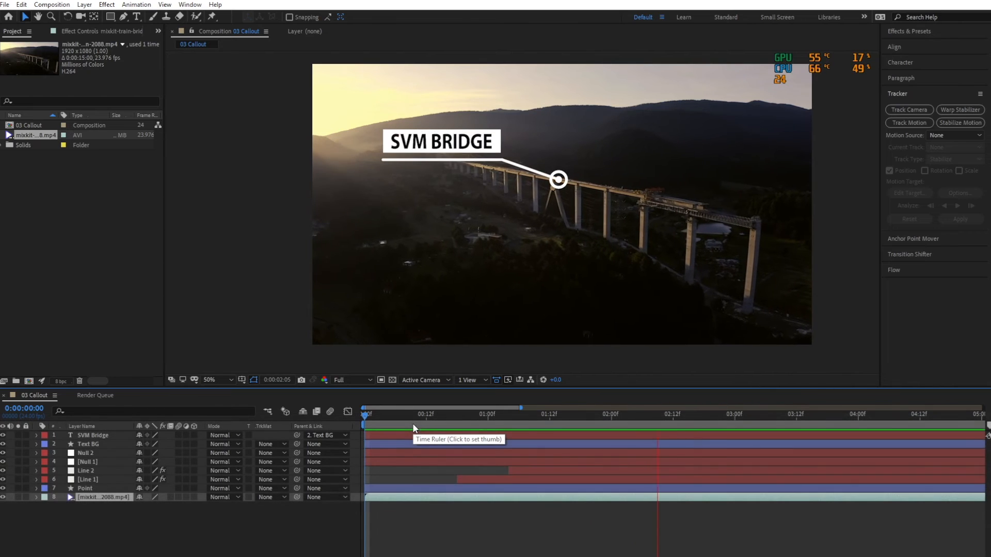
key(space)
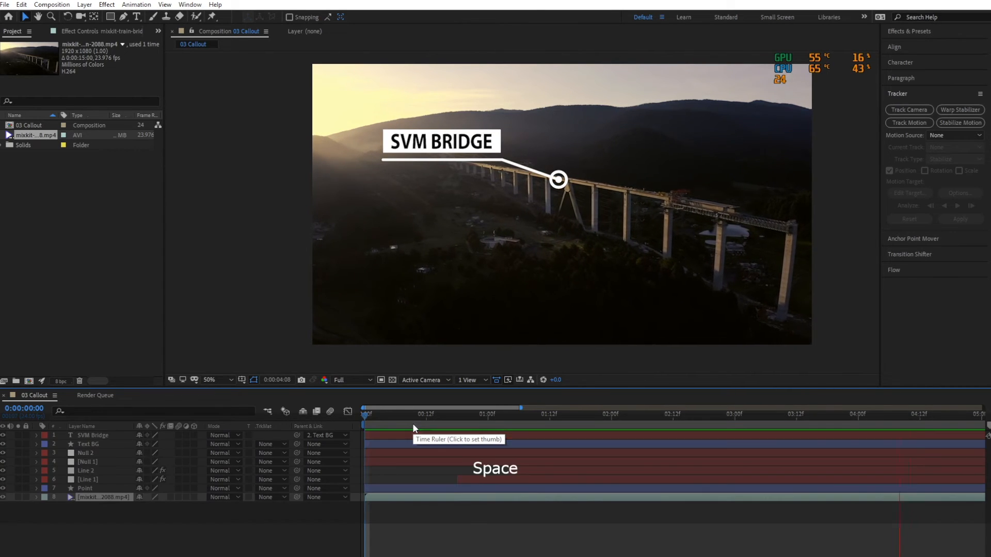
click(367, 414)
click(901, 123)
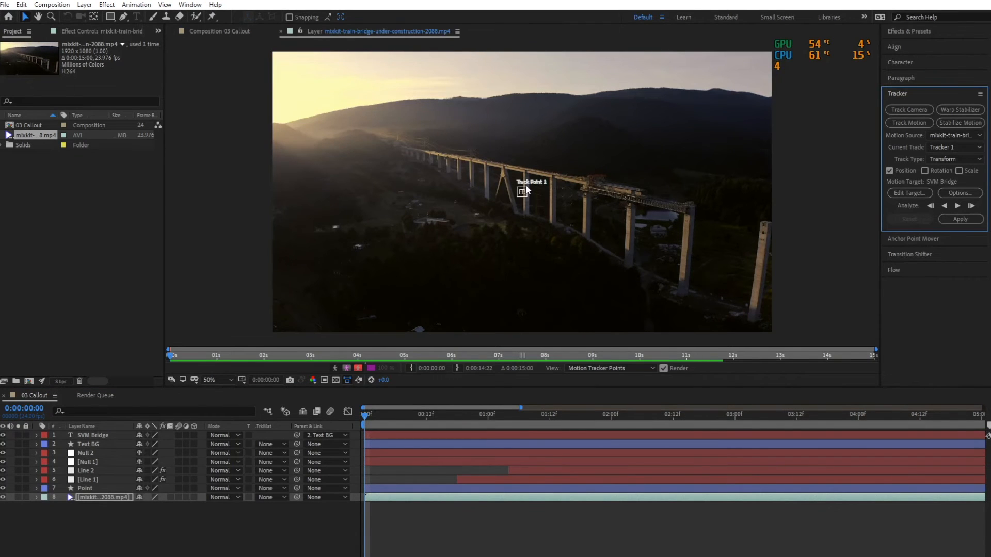
Place Track Point 1 on the top of the bridge's A-shaped pillar.
scroll(525, 186, up, 1)
key(space)
drag(531, 192, 569, 235)
scroll(575, 234, up, 1)
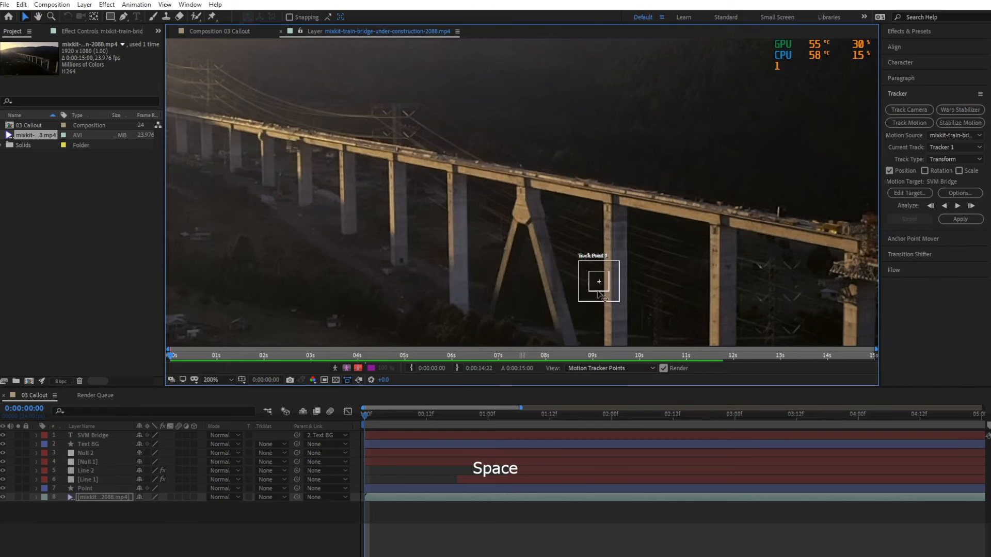
drag(610, 283, 526, 187)
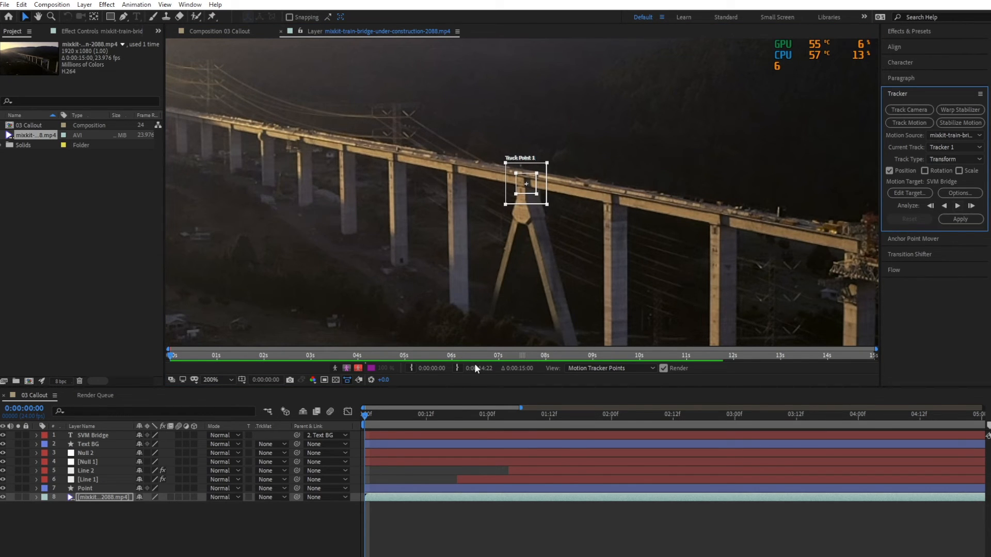
Hide all callout layers from SVM Bridge through Point, leaving only the bridge video visible, and save the project.
click(91, 435)
shift+click(75, 488)
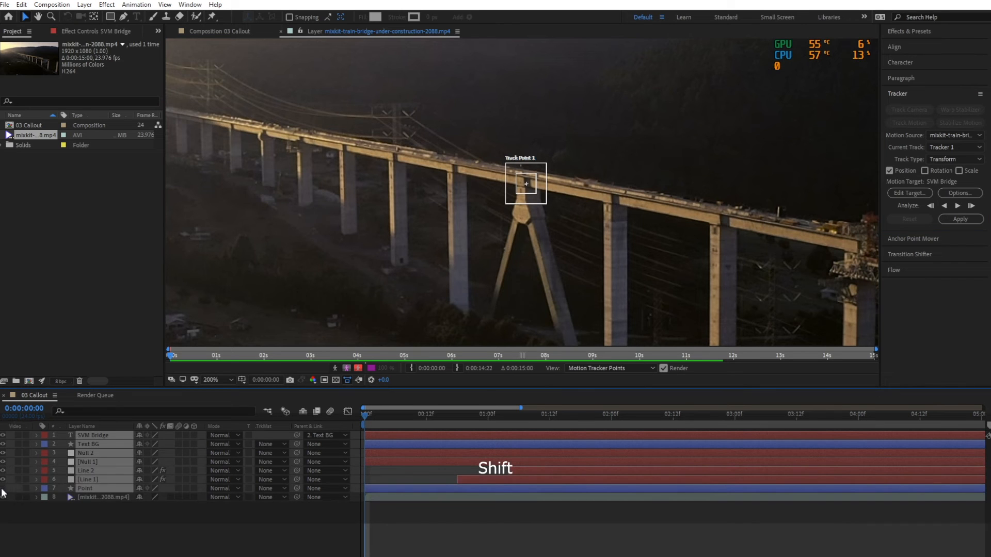
click(64, 537)
key(ctrl+s)
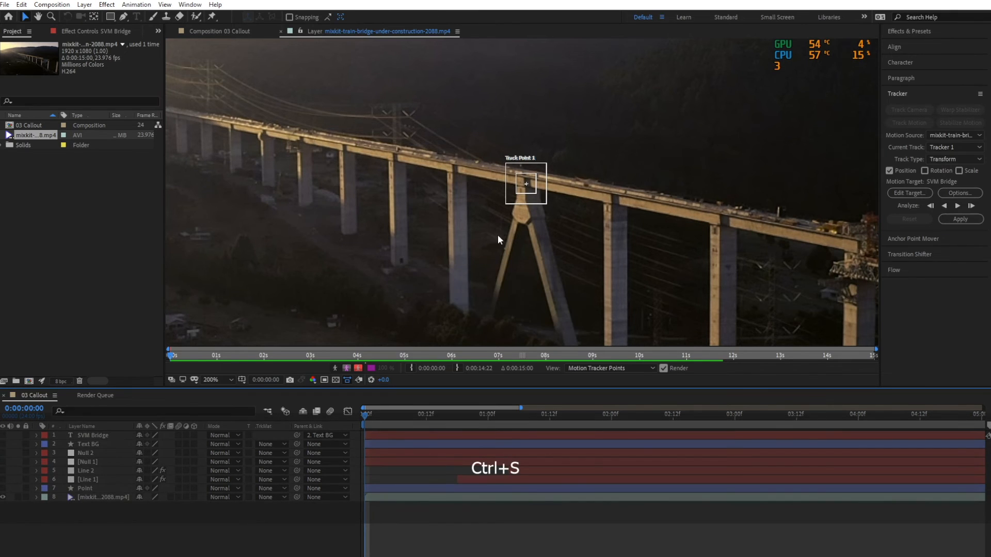
Fit the footage to the viewer and analyze the position track forward through the whole clip.
click(215, 382)
click(219, 408)
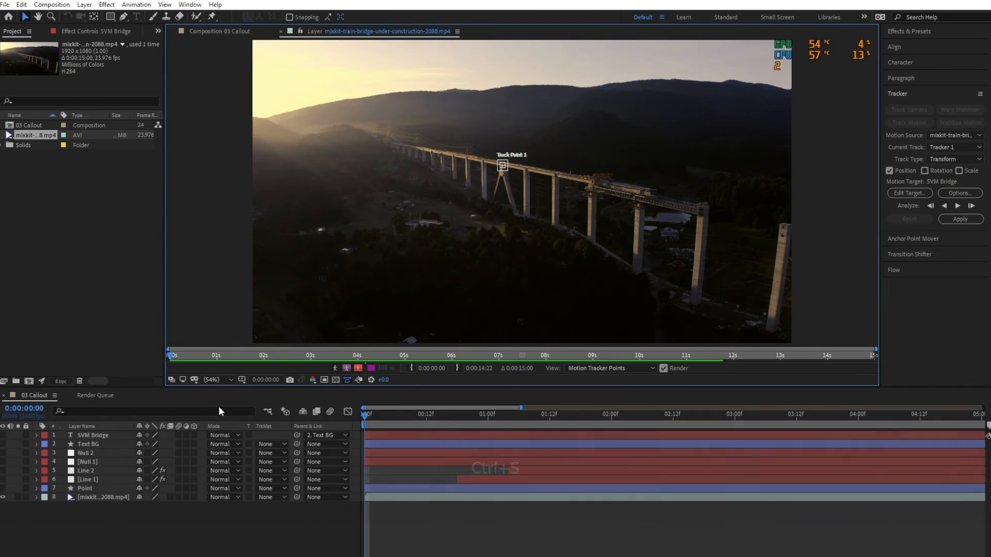
click(957, 206)
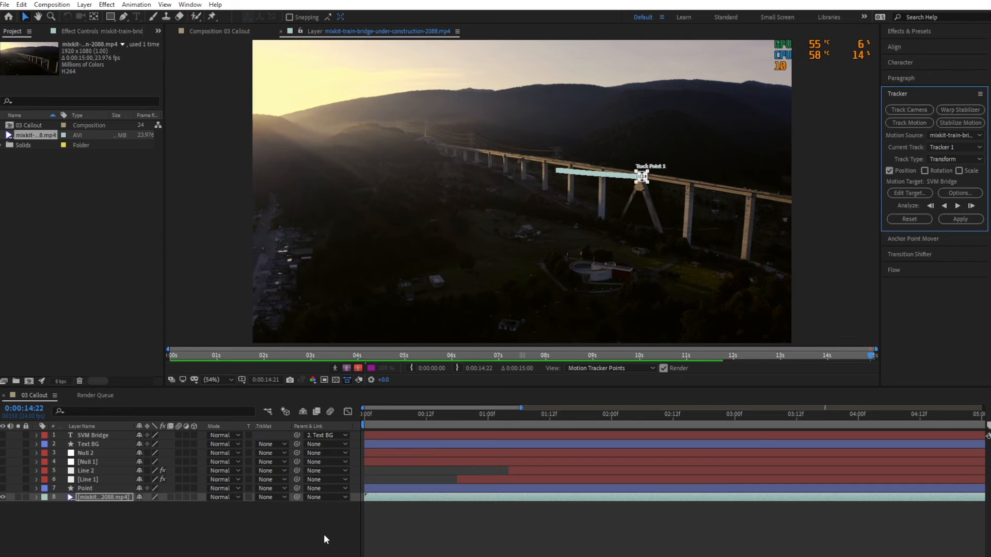
Set the work area's end to the end of the bridge video at about 15 seconds and trim the composition to it.
drag(408, 412, 968, 433)
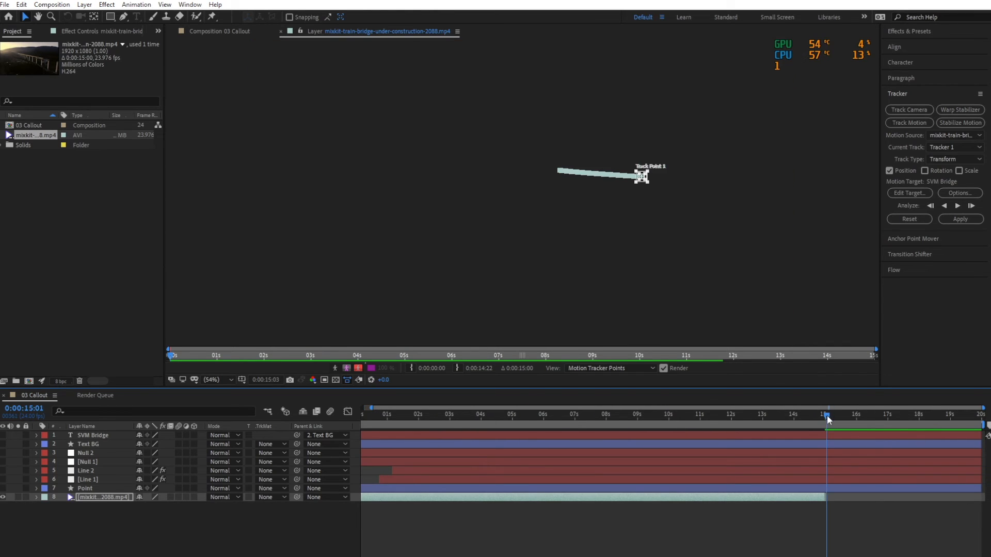
drag(826, 417, 825, 418)
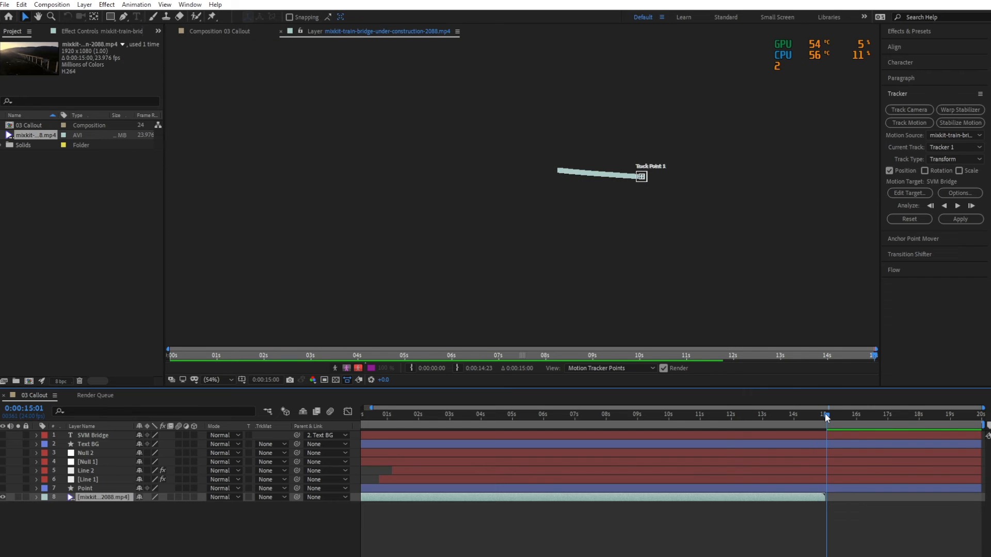
key(ctrl+shift+x)
mouse_move(980, 418)
mouse_down()
mouse_move(491, 460)
mouse_move(945, 454)
mouse_move(969, 446)
mouse_move(975, 427)
mouse_up()
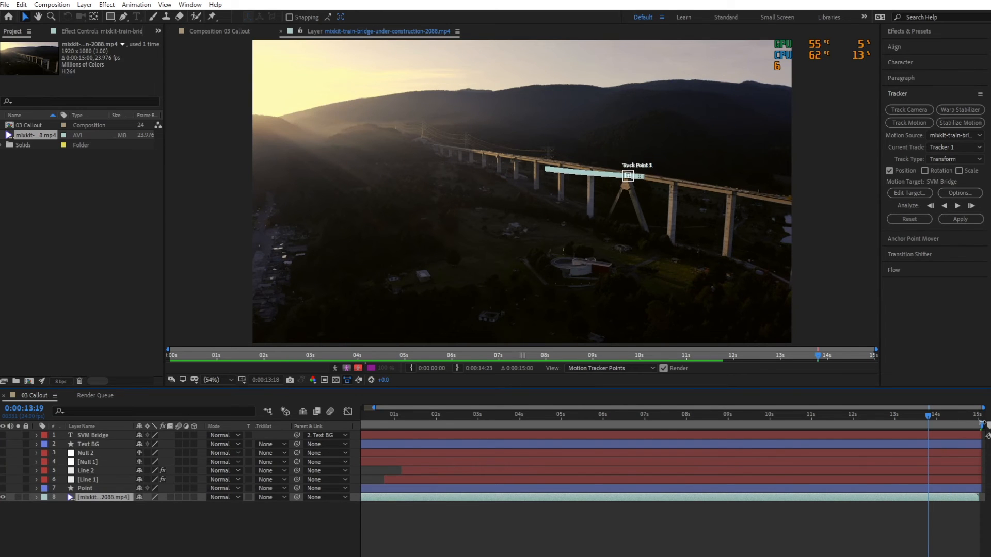
key(ctrl+shift+x)
Trim the remaining blank frames off the composition's end, return to 0:00:00:00, and save the project.
drag(963, 419, 982, 419)
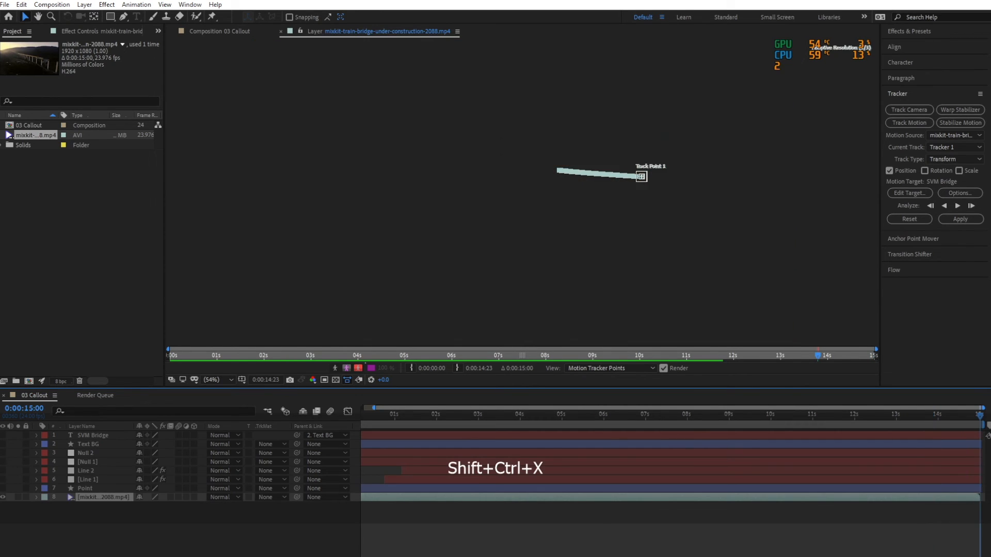
key(Page_Up)
key(Page_Up)
key(Page_Up)
key(Page_Up)
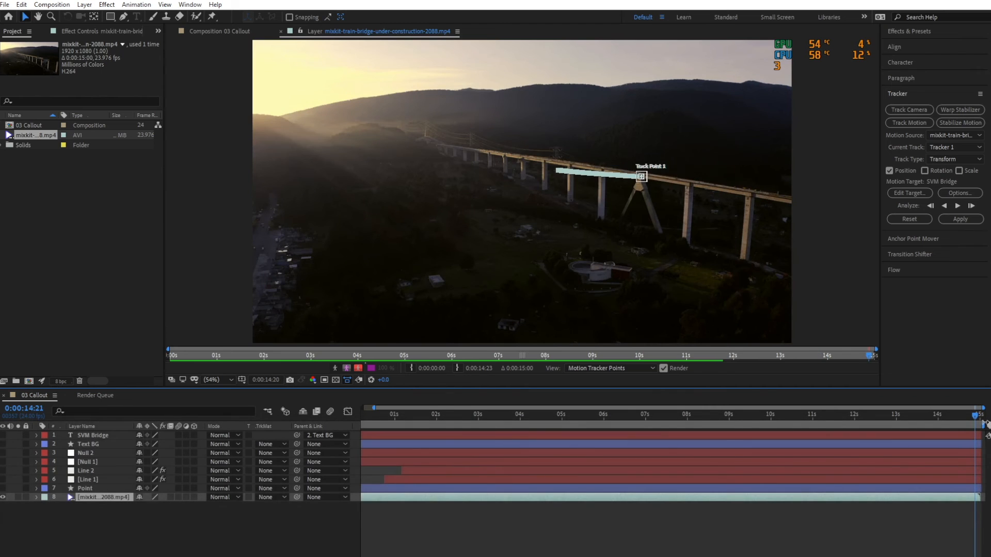
key(ctrl+shift+x)
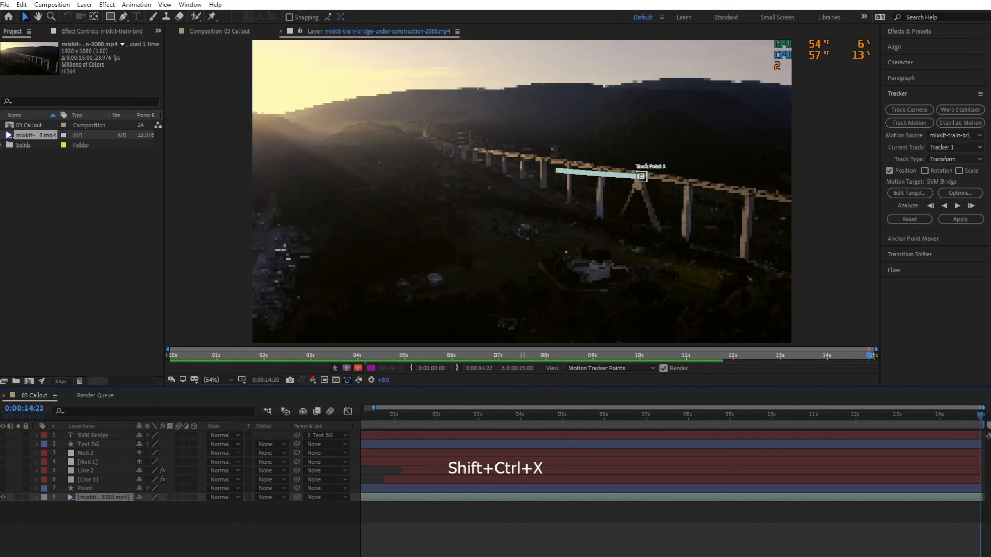
drag(756, 416, 295, 429)
click(268, 507)
key(ctrl+s)
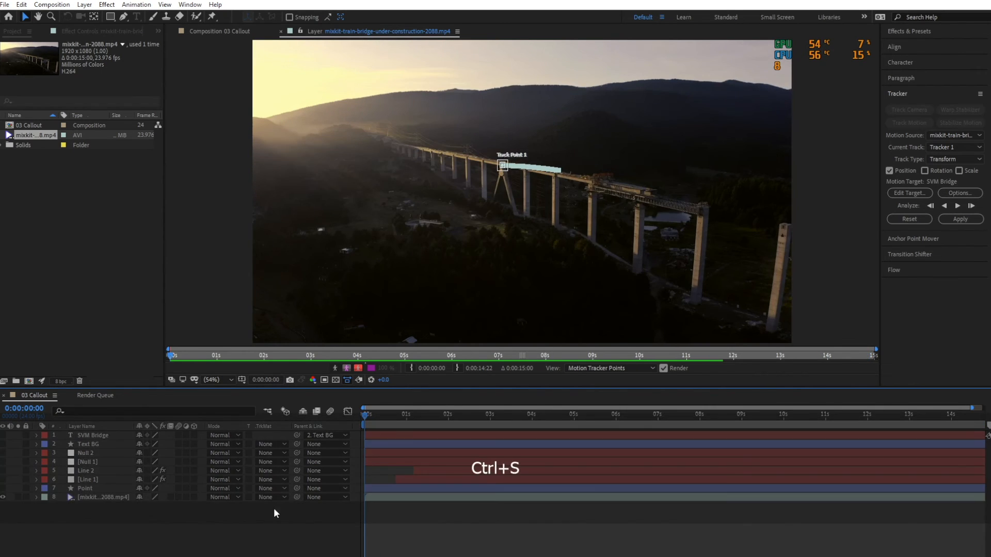
Create a new null object and name it Trackpoint.
right_click(131, 524)
mouse_move(149, 410)
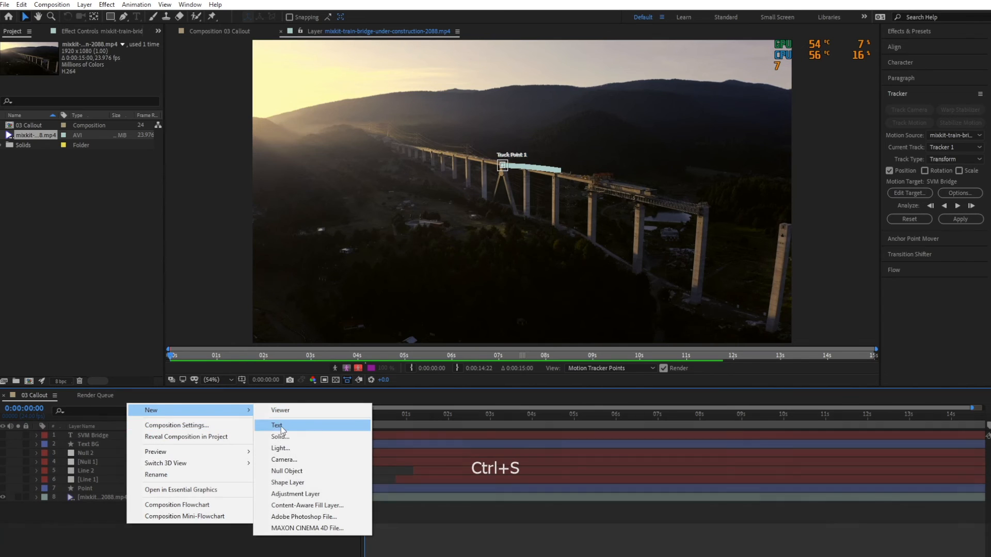
click(287, 471)
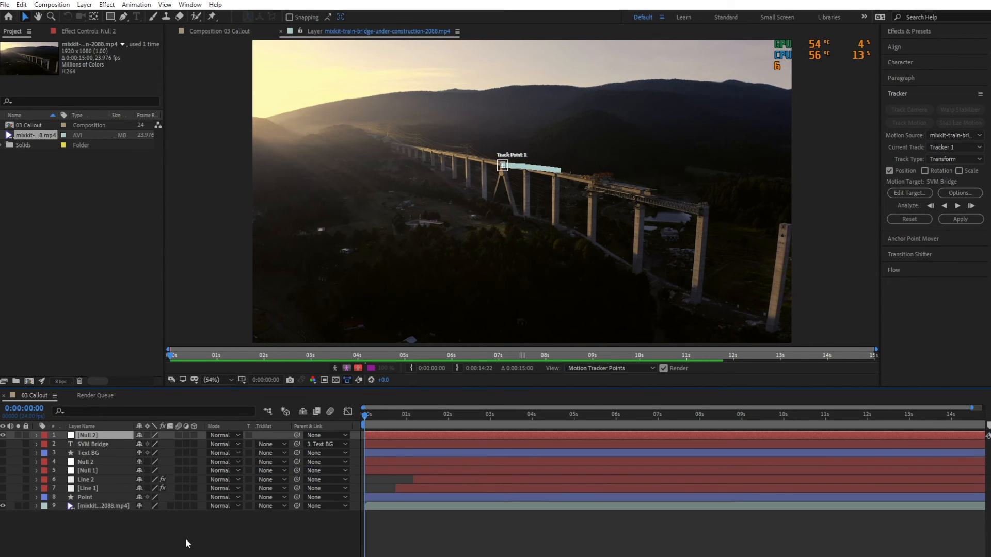
key(Return)
text(Trackp)
Set the motion target of Tracker 1 to the Trackpoint null and apply the tracking data in X and Y.
click(91, 505)
key(u)
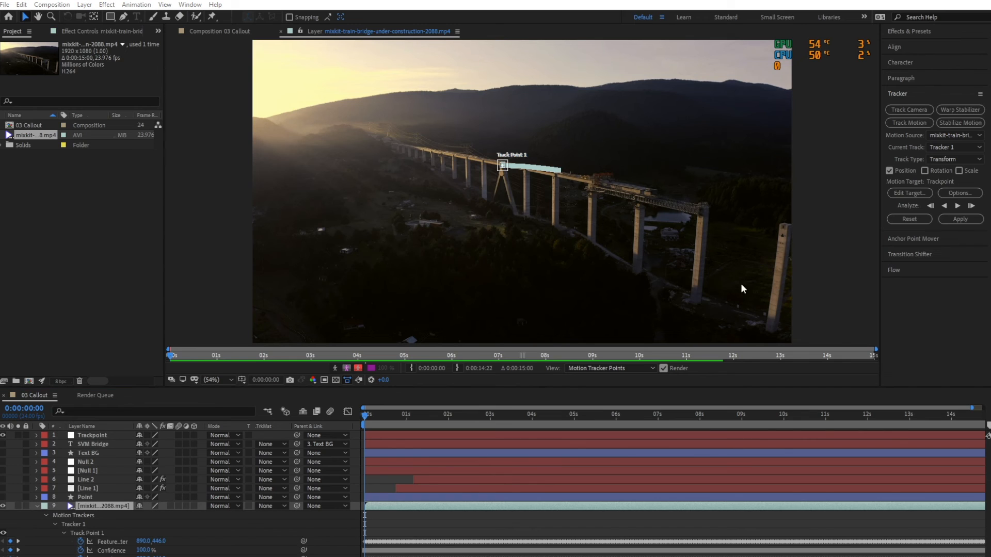
click(899, 196)
click(497, 283)
click(511, 298)
click(505, 325)
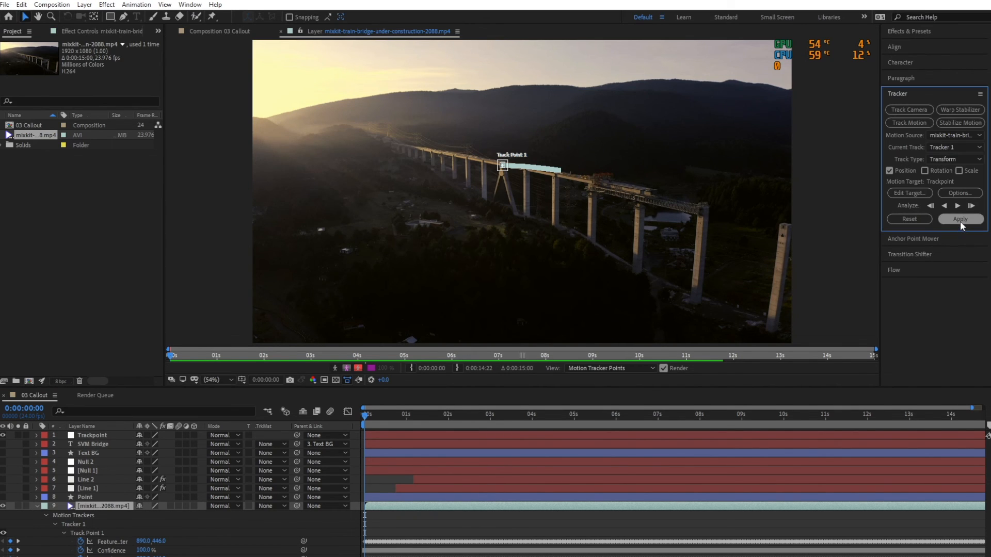
click(961, 218)
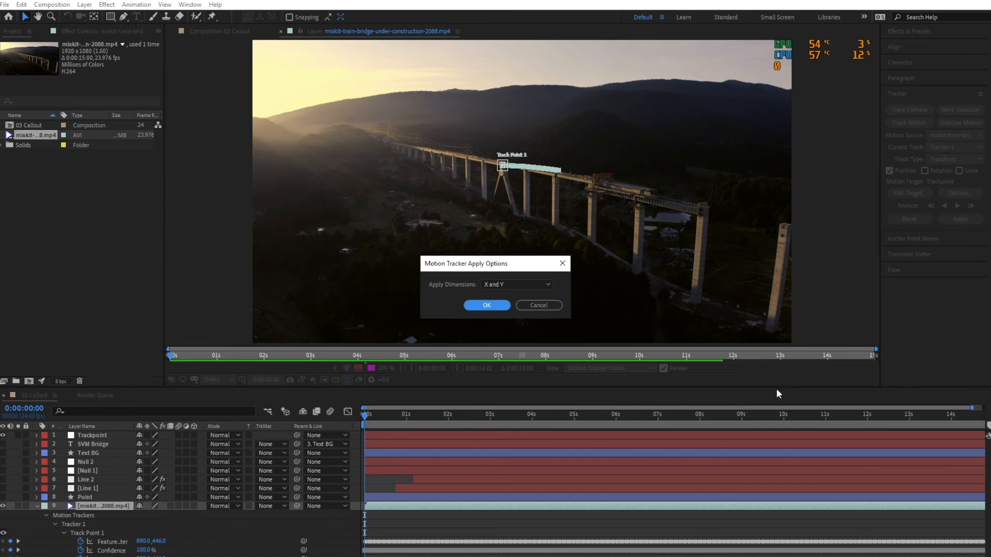
click(487, 305)
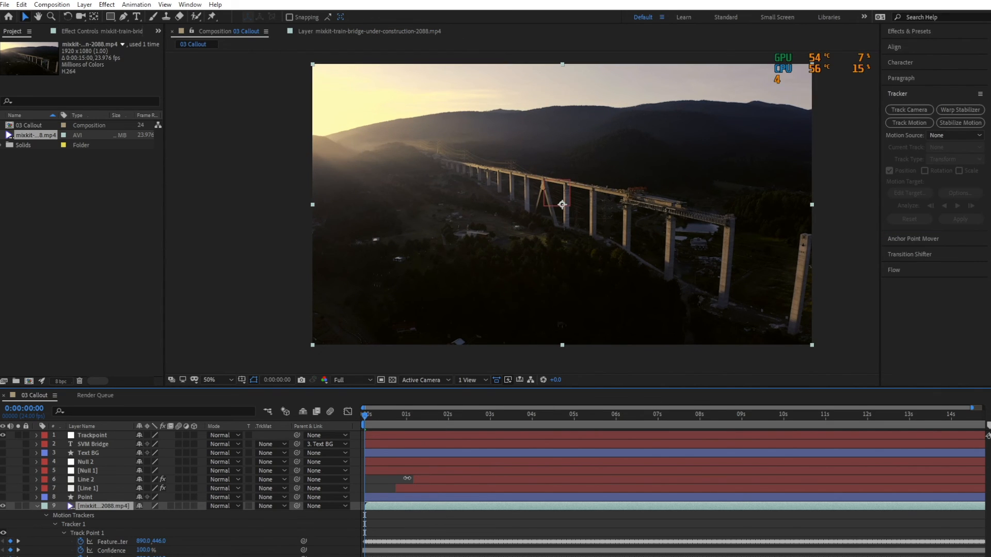
Reveal the Trackpoint layer's Position keyframes, check its motion path on the bridge, and select the bridge video layer.
click(116, 435)
key(u)
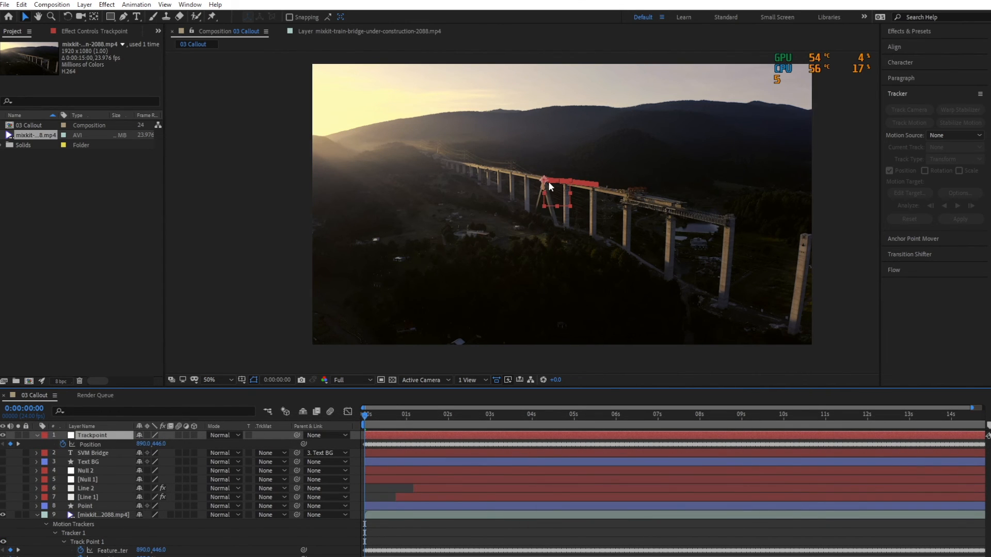
click(85, 515)
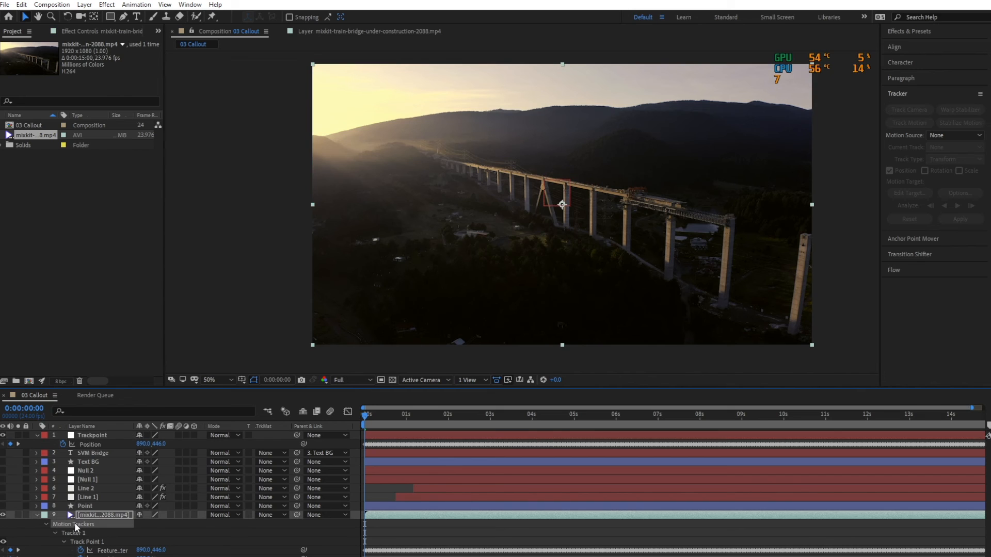
Delete the motion tracker data from the bridge video layer and save the project.
key(Delete)
click(81, 531)
key(Delete)
click(114, 553)
key(ctrl+s)
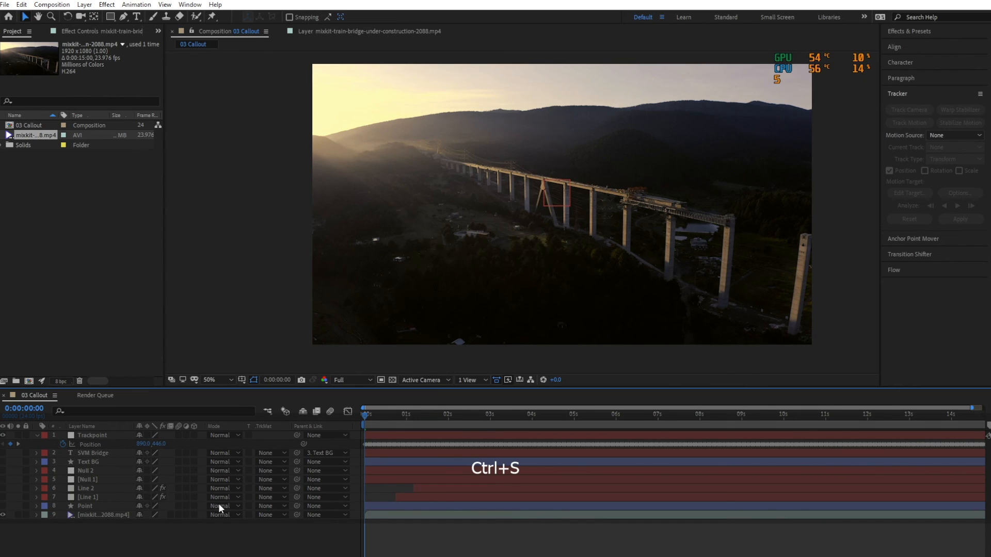
Unhide the callout layers, link the Point layer's Position to the Trackpoint null's Position, and scrub through the timeline to check the tracking.
drag(3, 453, 2, 479)
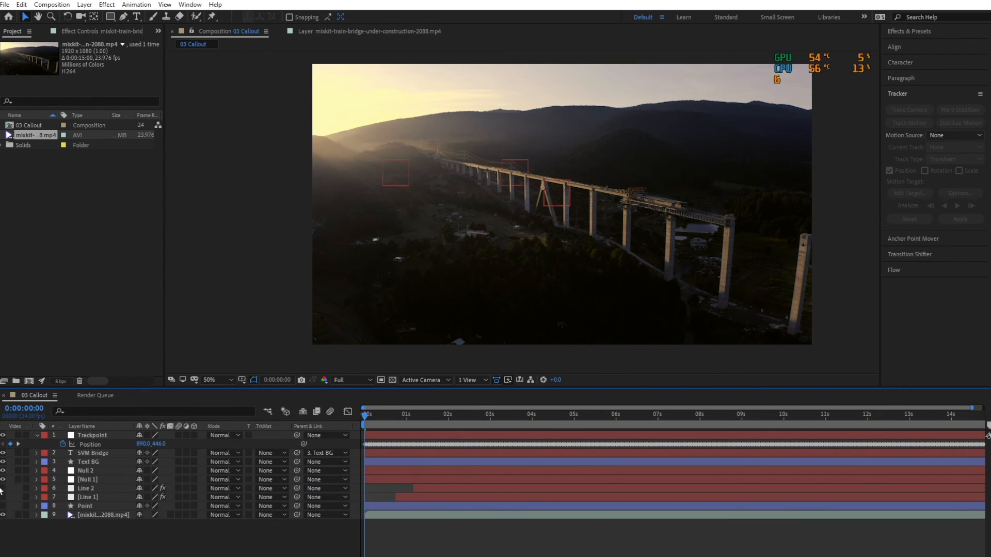
click(87, 506)
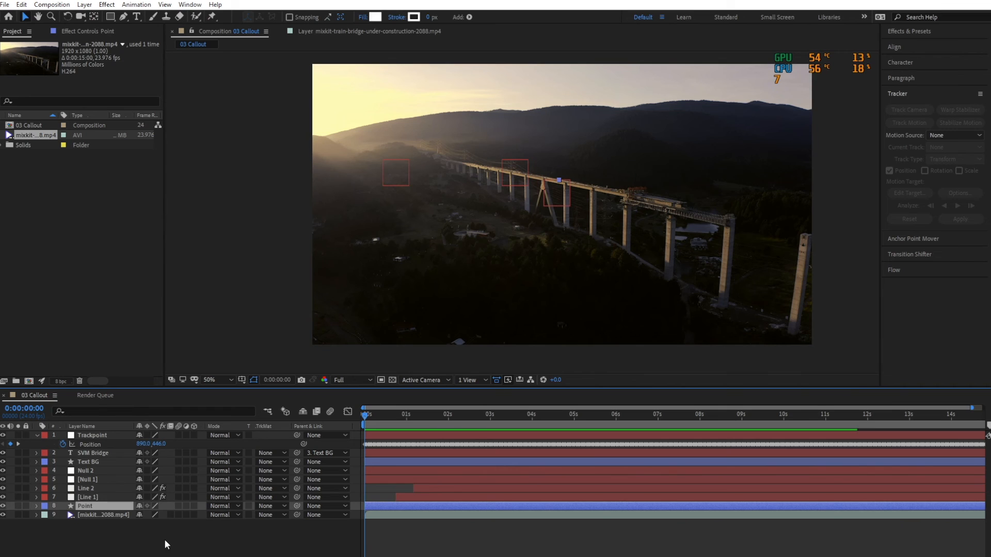
key(p)
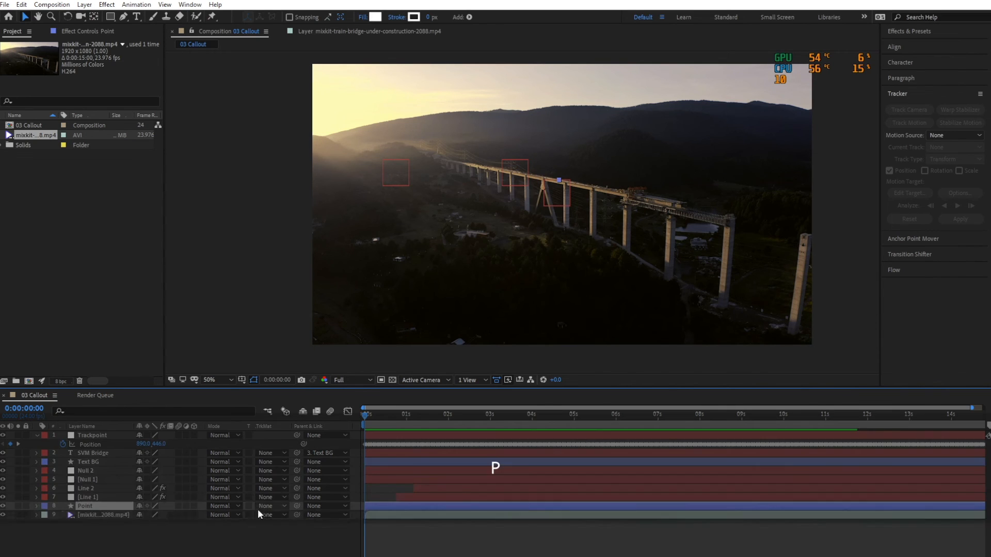
click(91, 435)
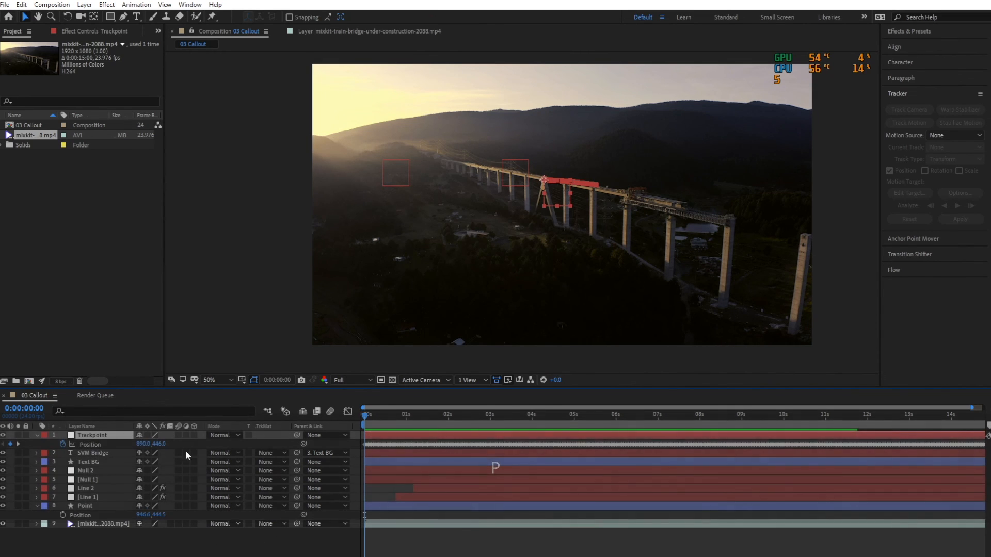
drag(306, 515, 77, 444)
click(210, 549)
drag(367, 416, 953, 485)
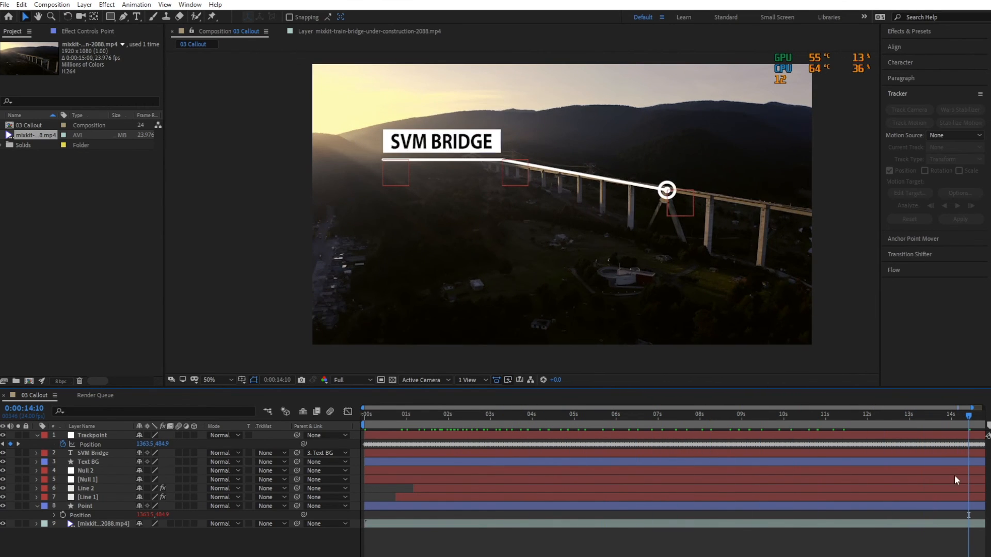
Add Position keyframes at 0:00:02:03 to the Text BG, Null 2 and Null 1 layers.
drag(976, 408, 776, 445)
click(428, 142)
click(101, 461)
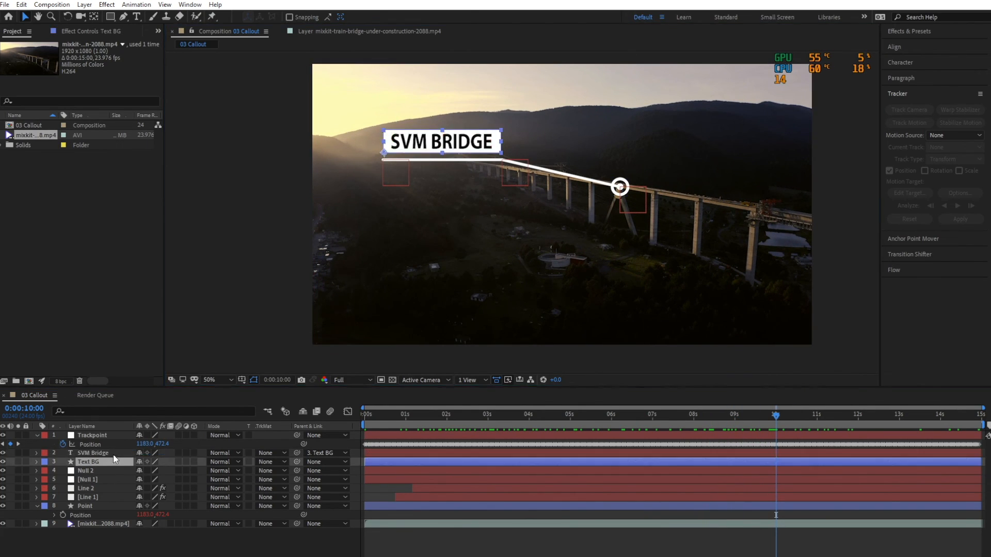
shift+click(103, 479)
drag(493, 426, 451, 420)
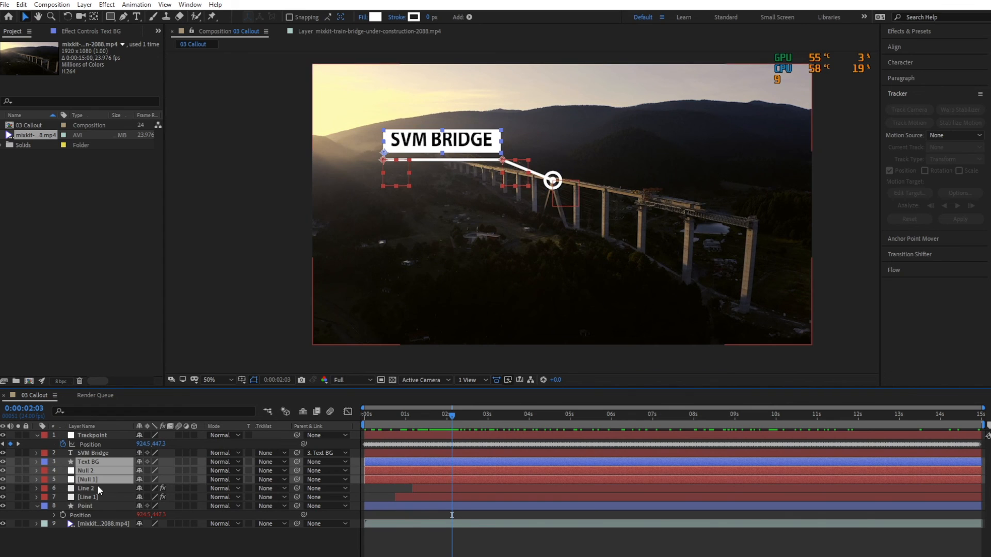
key(p)
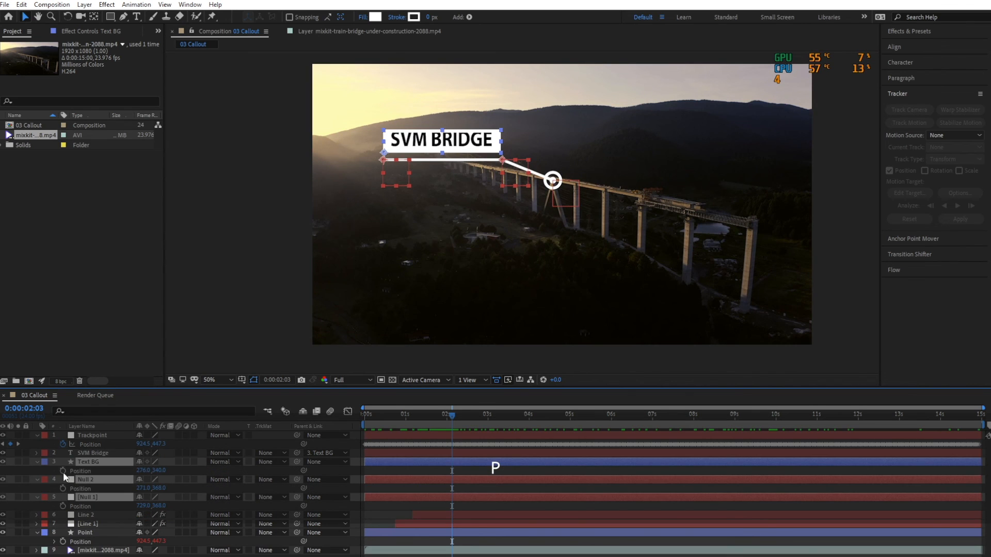
At 0:00:10:00, move Text BG and both nulls together, placing Text BG at 540, 240, then Easy Ease their Position keyframes and save.
drag(457, 414, 775, 438)
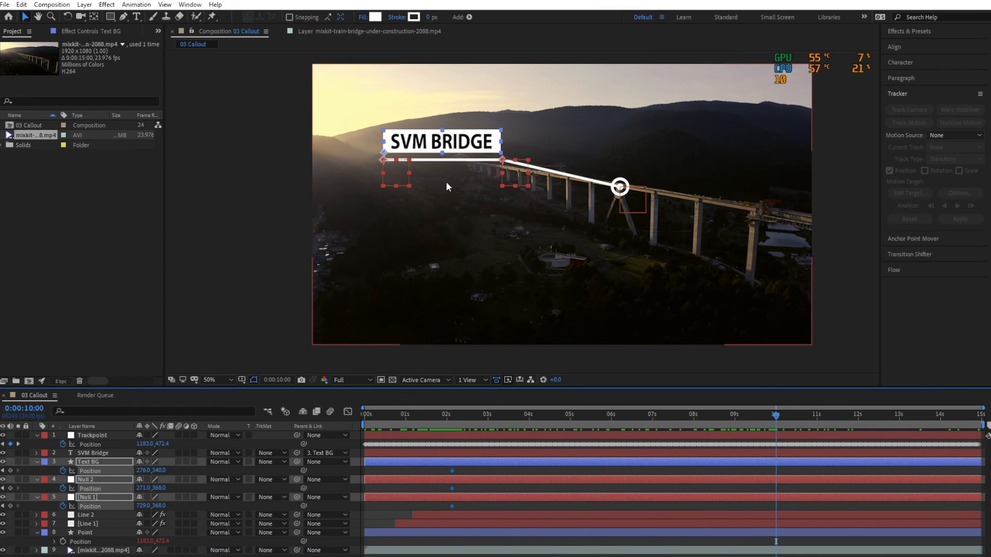
drag(461, 143, 530, 115)
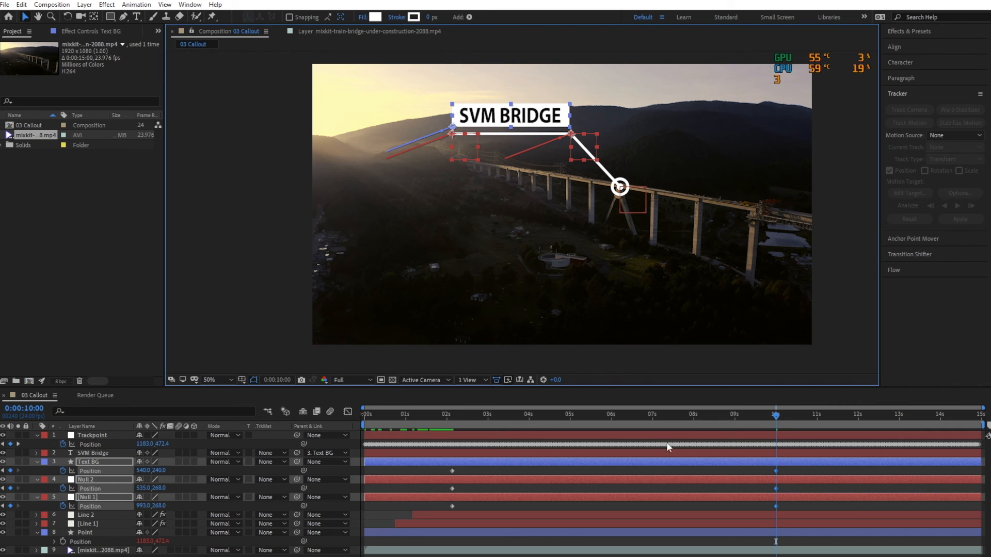
drag(784, 469, 439, 524)
key(F9)
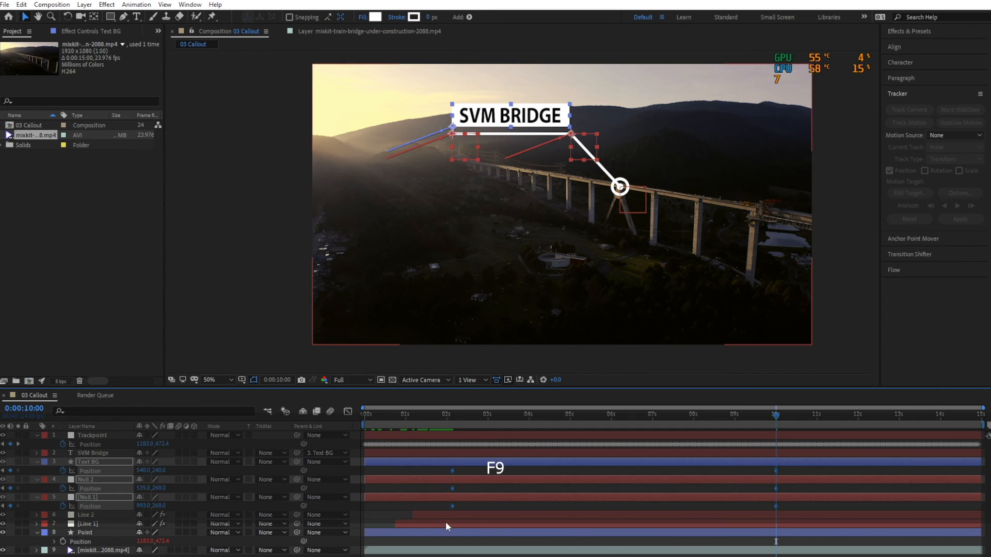
click(385, 440)
key(ctrl+s)
Preview the tracked callout animation from the start of the composition.
click(372, 415)
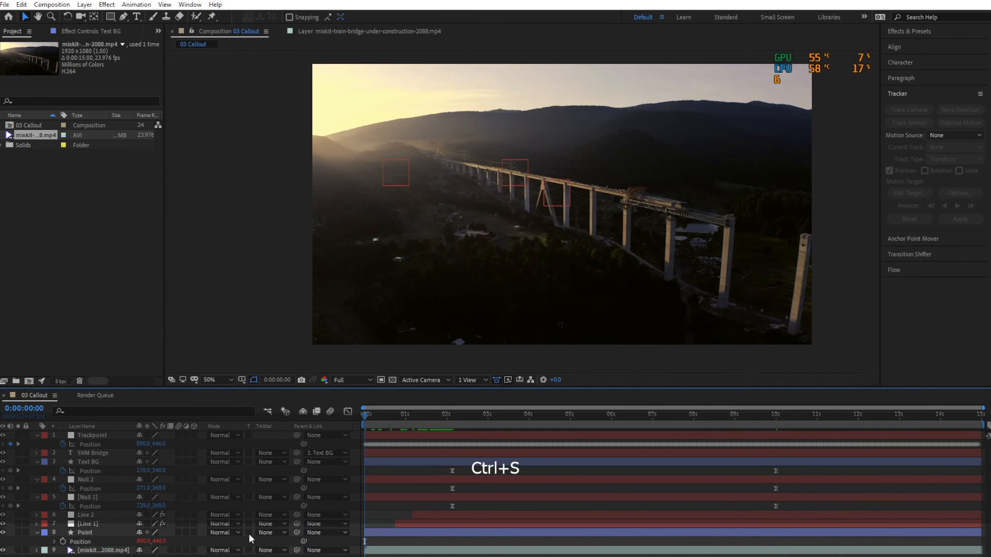
key(space)
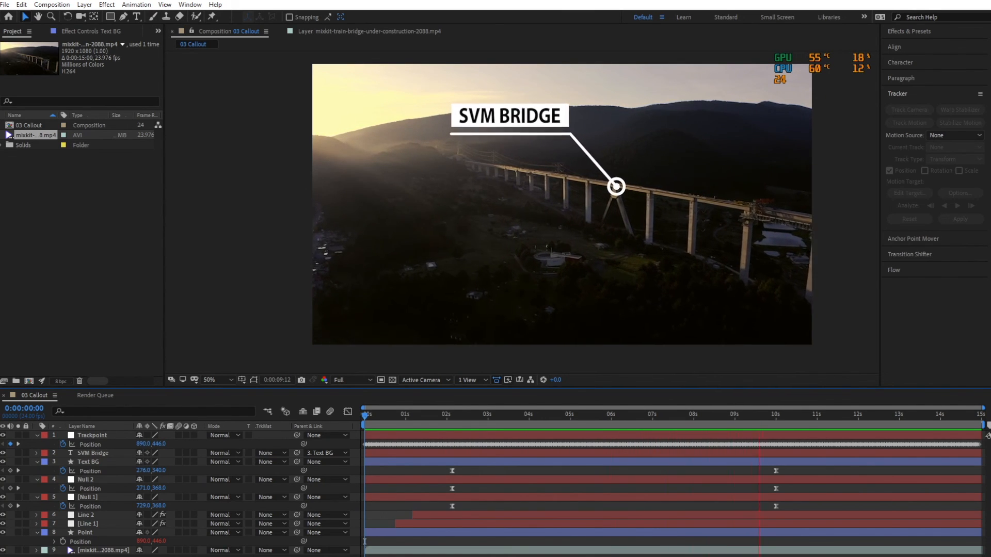
key(space)
Move the first Position keyframes of Text BG and both nulls earlier to just after one second, and preview the motion.
drag(368, 416, 451, 426)
drag(462, 472, 415, 476)
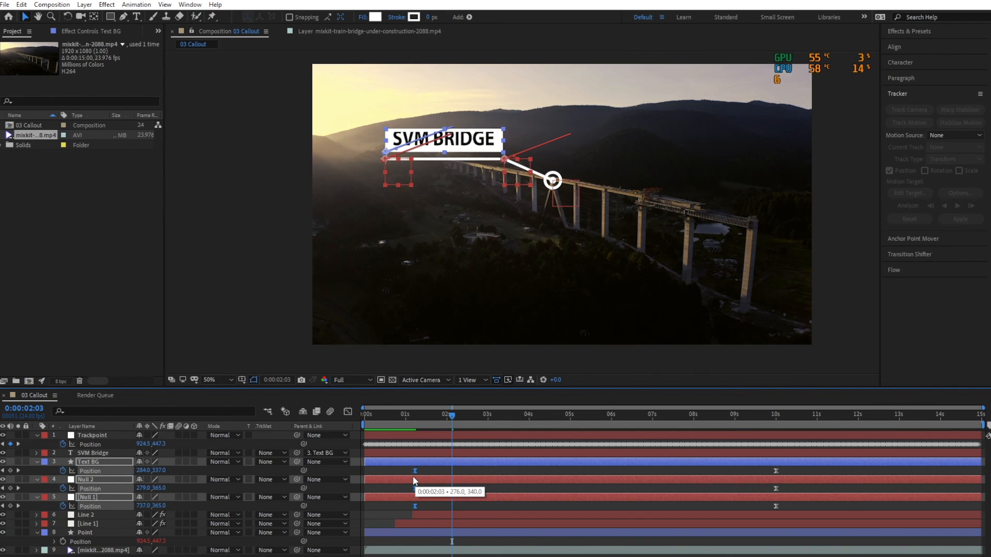
click(371, 413)
key(space)
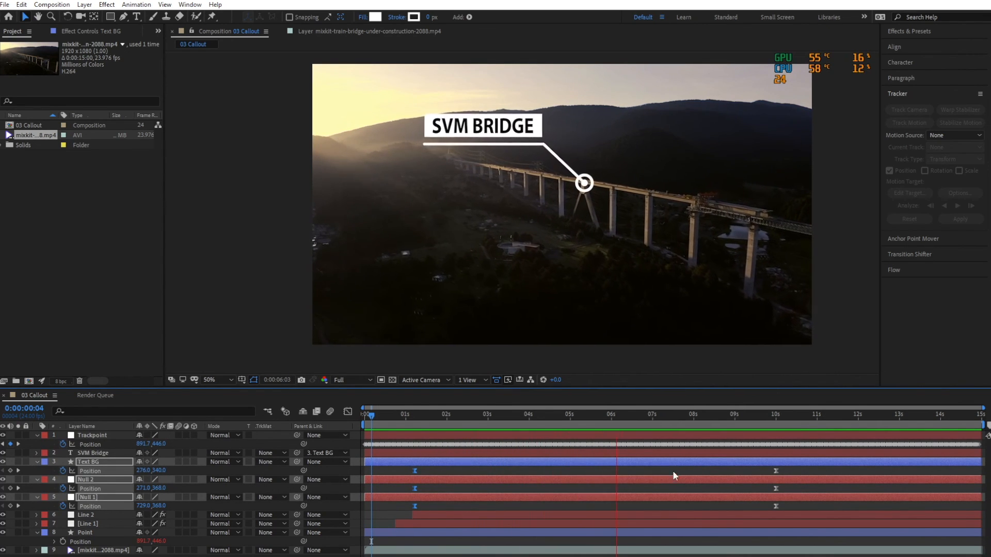
key(space)
Move the last Position keyframes of Text BG and both nulls to the composition's end, preview the result, and save the project.
drag(763, 508, 957, 488)
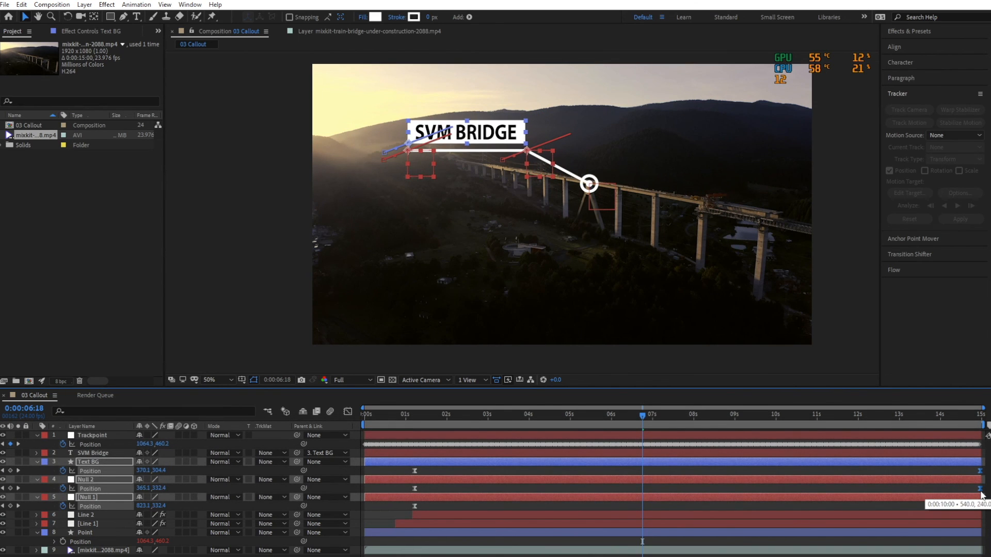
key(space)
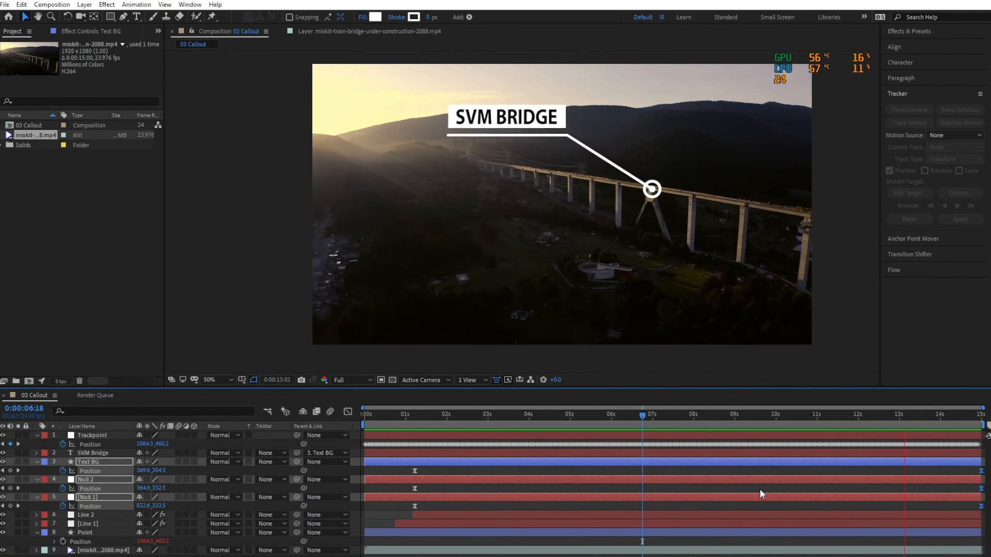
key(space)
key(ctrl+s)
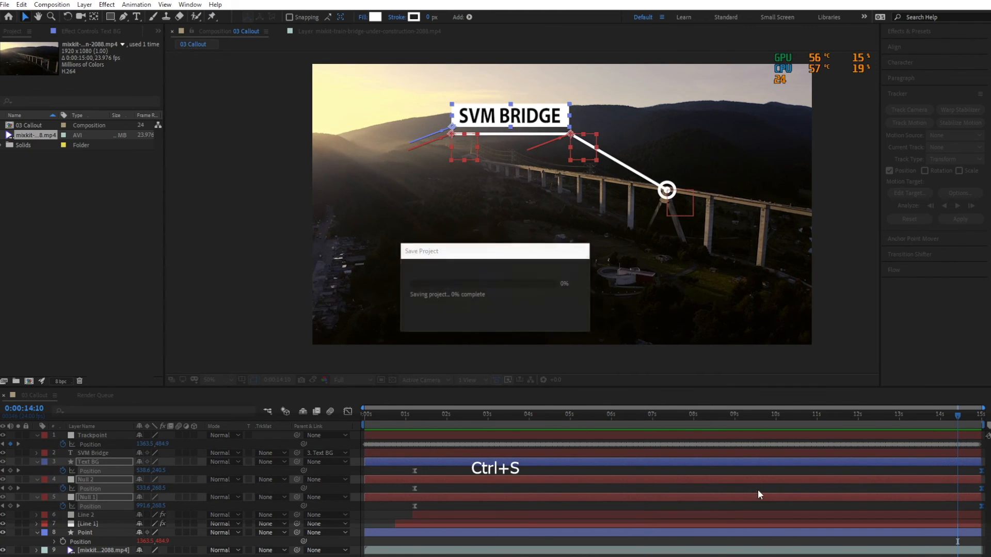